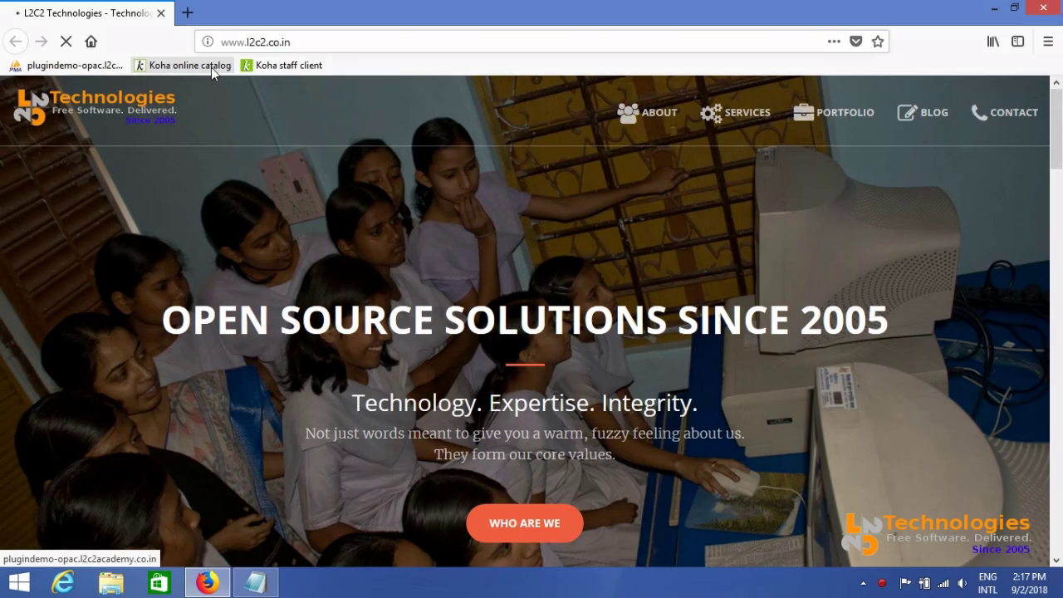
# Open the Koha online catalog home page and dismiss the login form without signing in
pyautogui.click(211, 68)
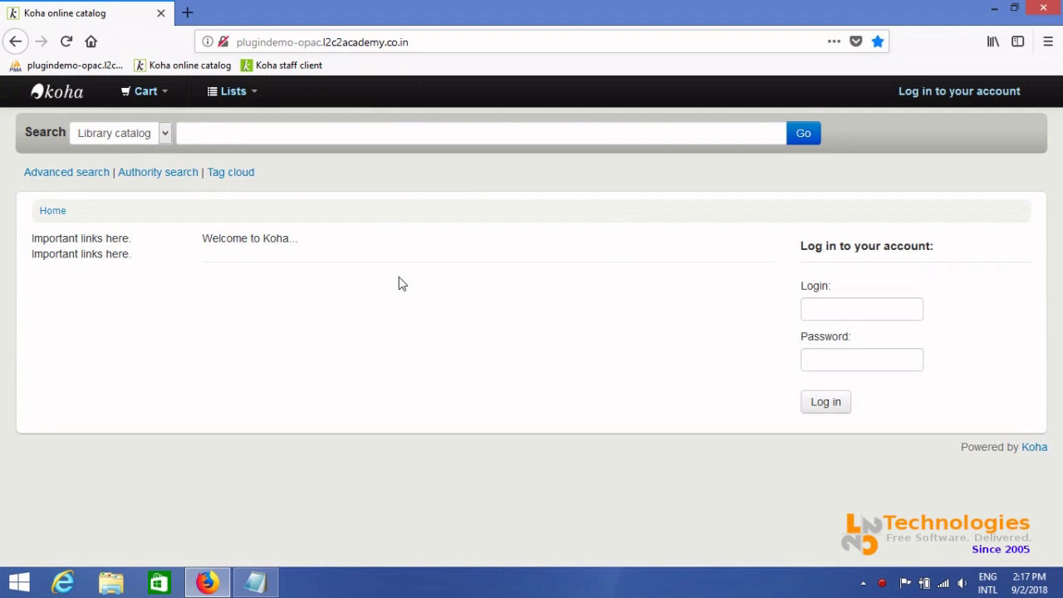
pyautogui.click(976, 93)
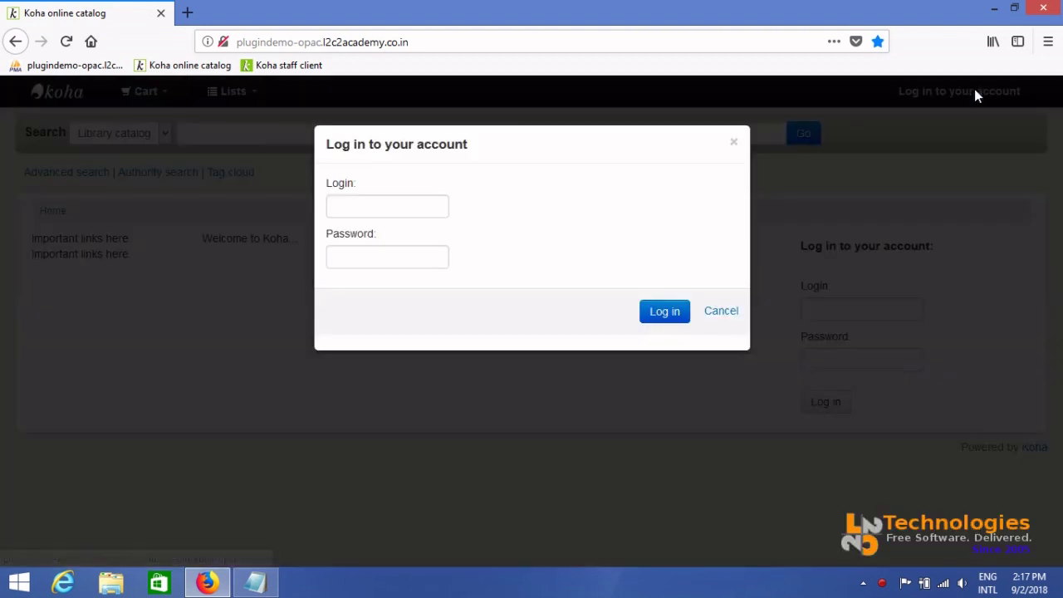
pyautogui.click(732, 314)
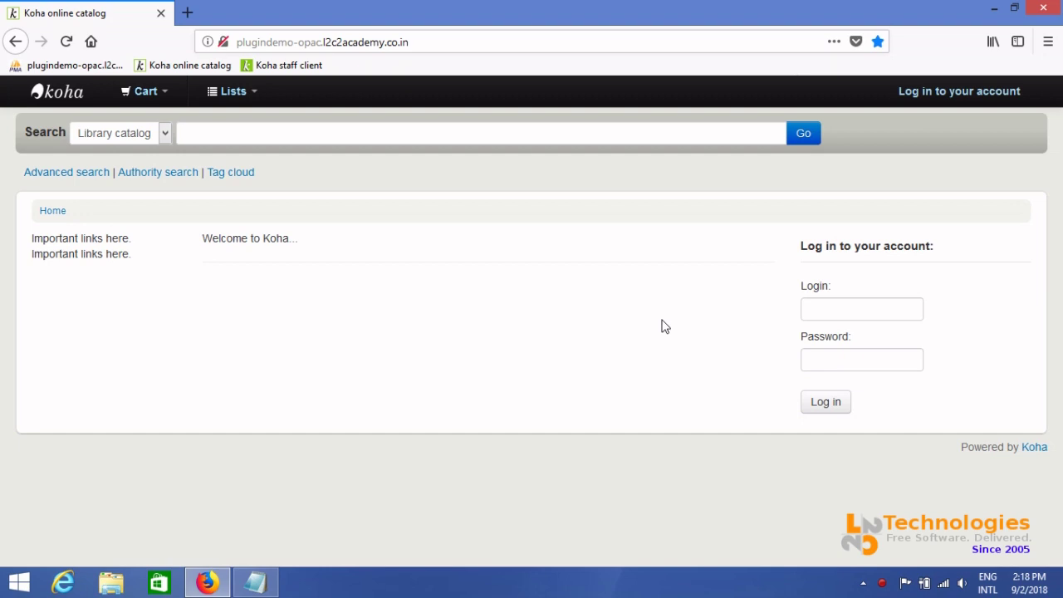
# Copy the koha-plugin-askalibrarian GitHub URL from Notepad, then minimize Notepad
pyautogui.hotkey('alt', 'Tab')
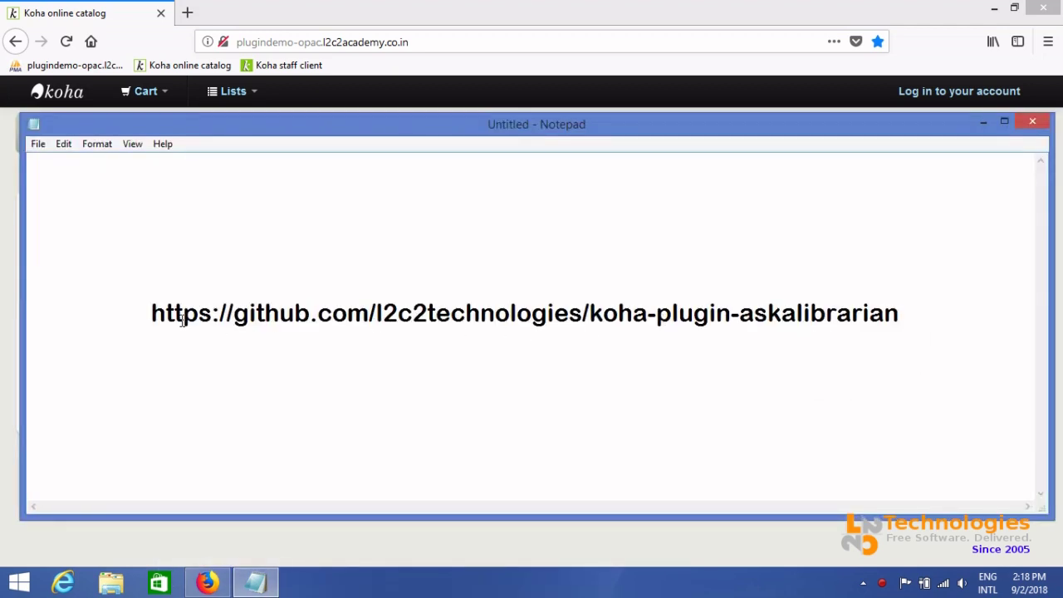
pyautogui.moveTo(150, 313); pyautogui.dragTo(900, 311)
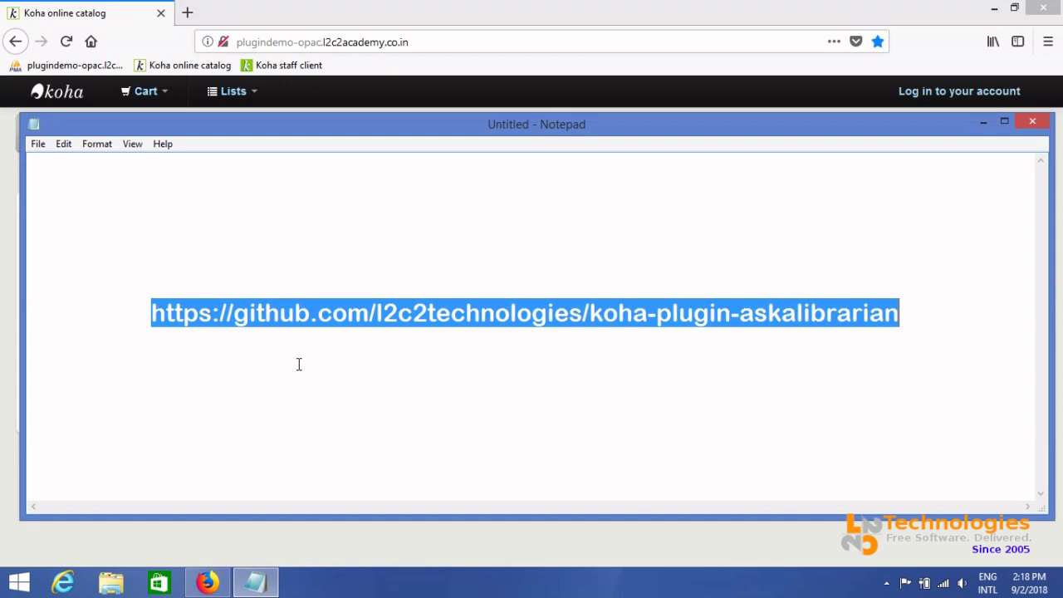
pyautogui.rightClick(664, 313)
pyautogui.click(701, 365)
pyautogui.click(982, 124)
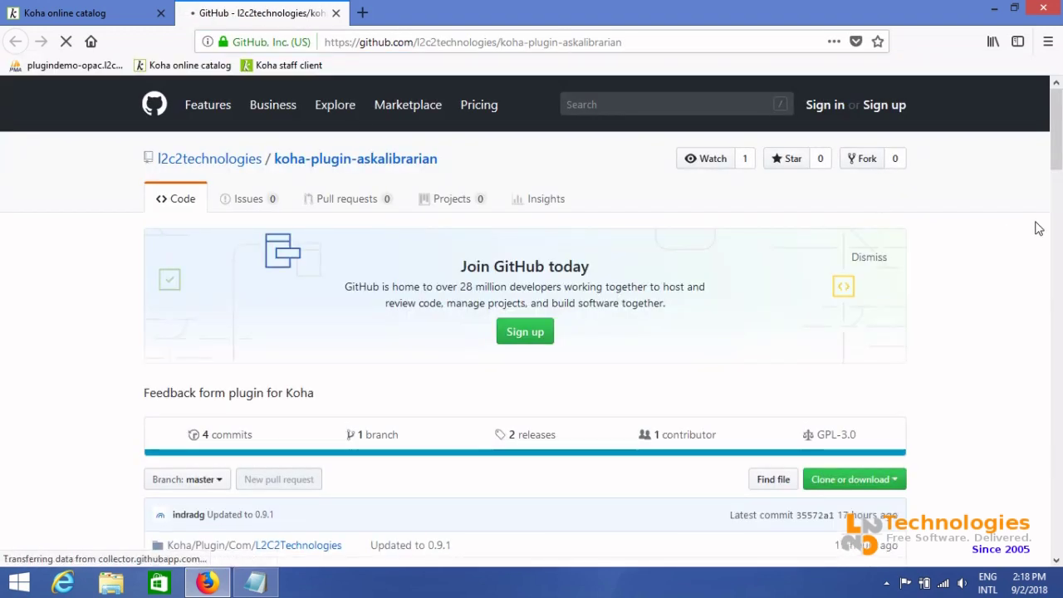
# Scroll down the koha-plugin-askalibrarian repository page to its file list and README
pyautogui.moveTo(1058, 133); pyautogui.dragTo(1052, 155)
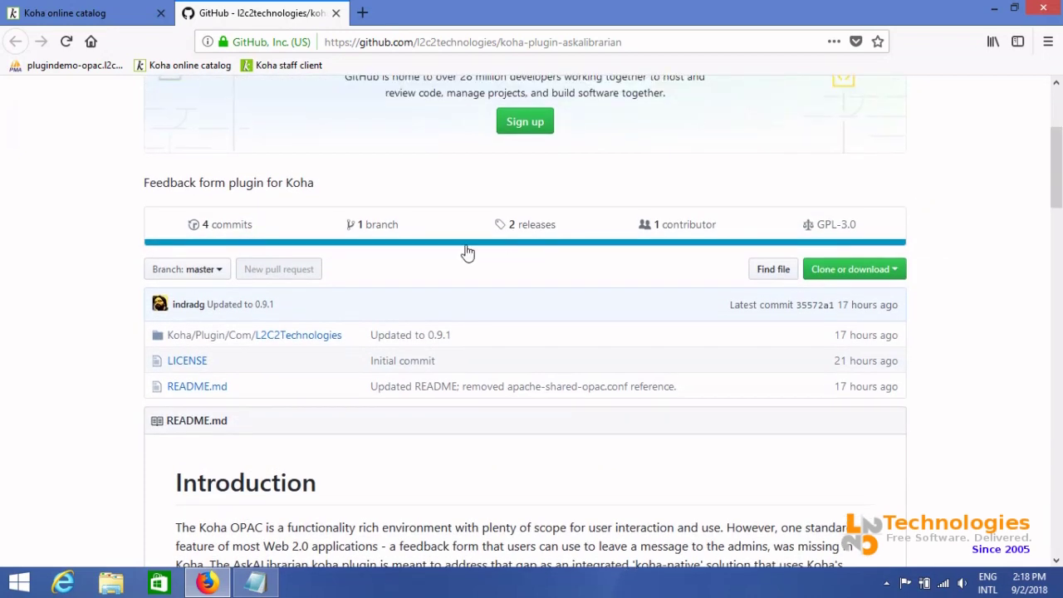
# Save koha-plugin-askalibrarian-v0.9.1.kpz from the v0.9.1 release and confirm the download finished
pyautogui.click(532, 236)
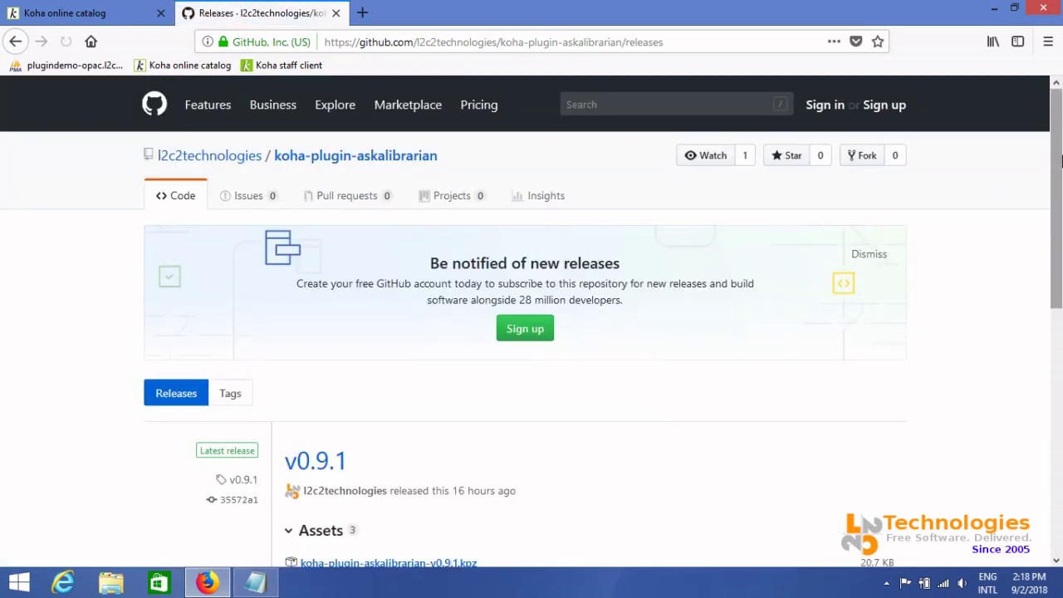
pyautogui.moveTo(1060, 136); pyautogui.dragTo(1037, 250)
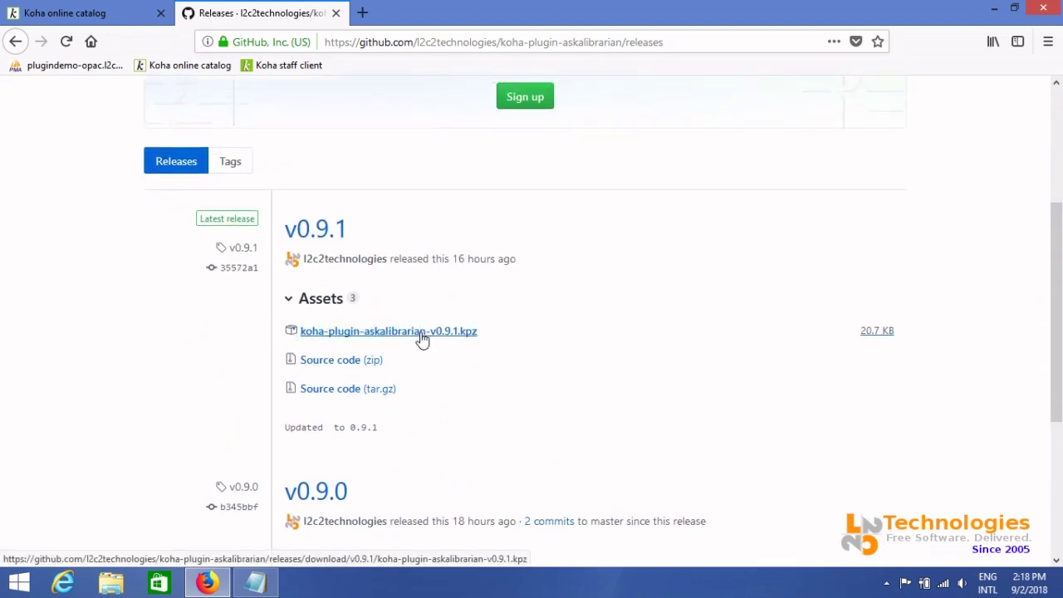
pyautogui.click(497, 340)
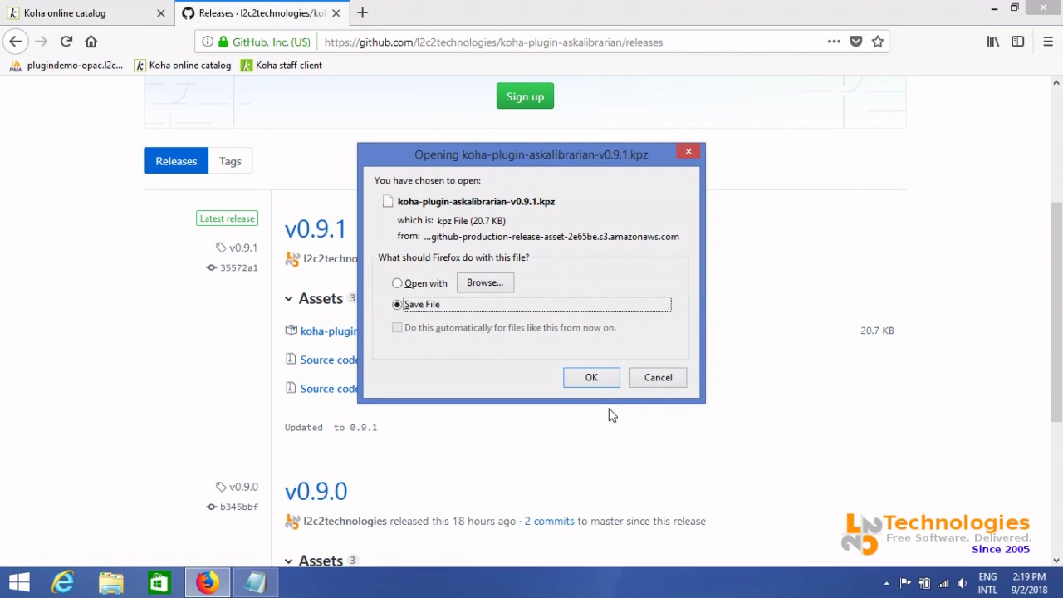
pyautogui.click(597, 376)
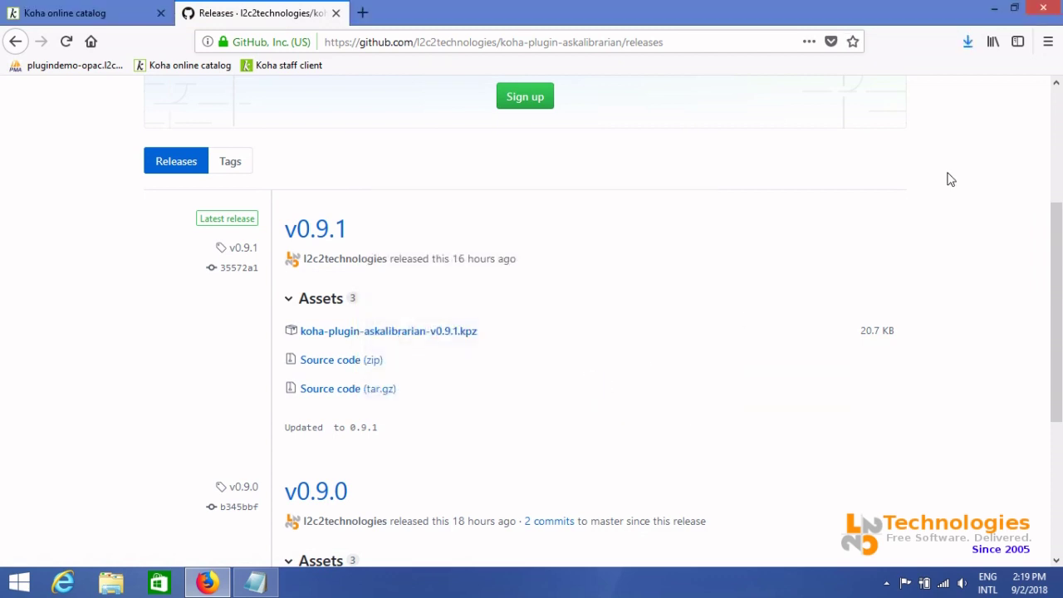
pyautogui.click(968, 41)
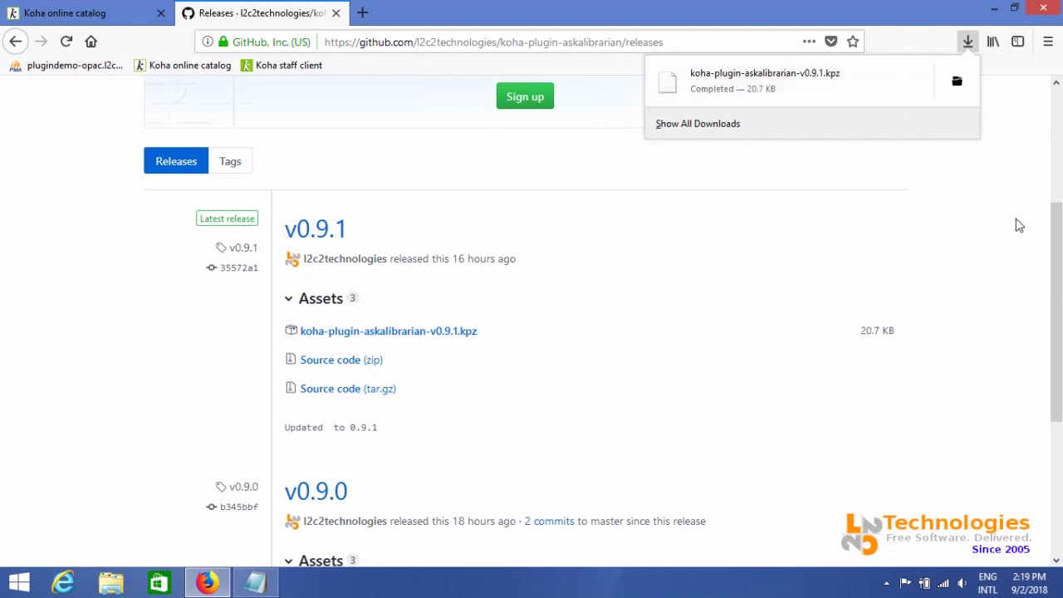
pyautogui.click(1020, 175)
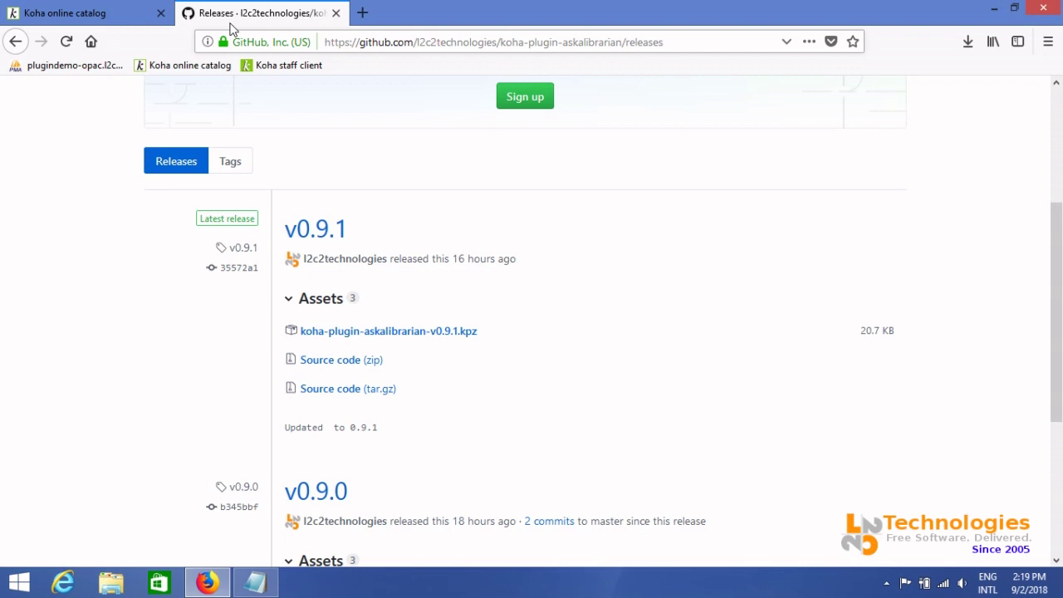
# Log in to the Koha staff client with the administrator username and password
pyautogui.click(266, 71)
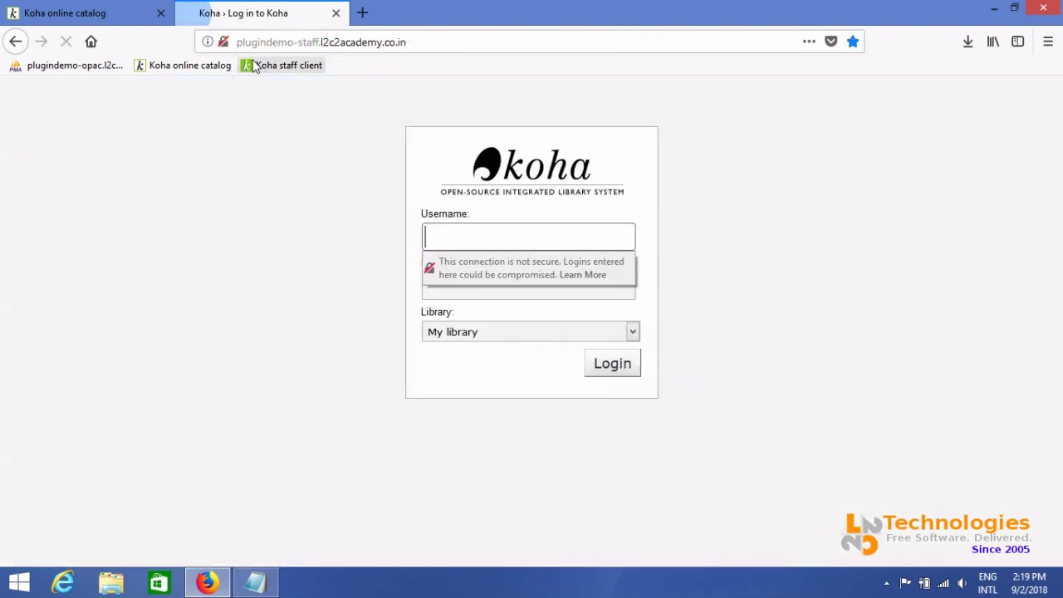
pyautogui.write('l2')
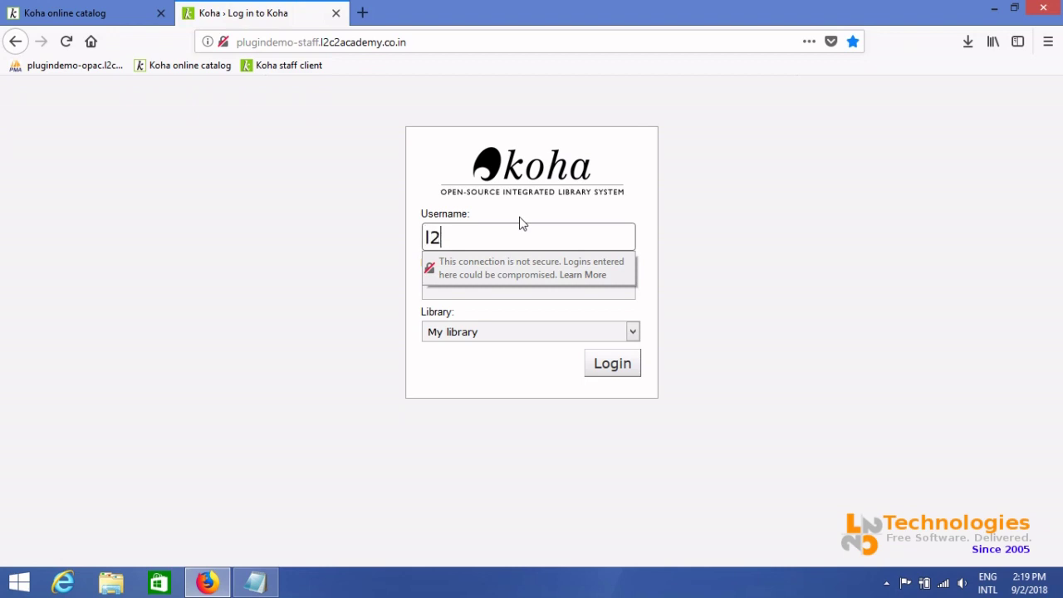
pyautogui.write('c2admin')
pyautogui.press('Tab')
pyautogui.write('•••••••')
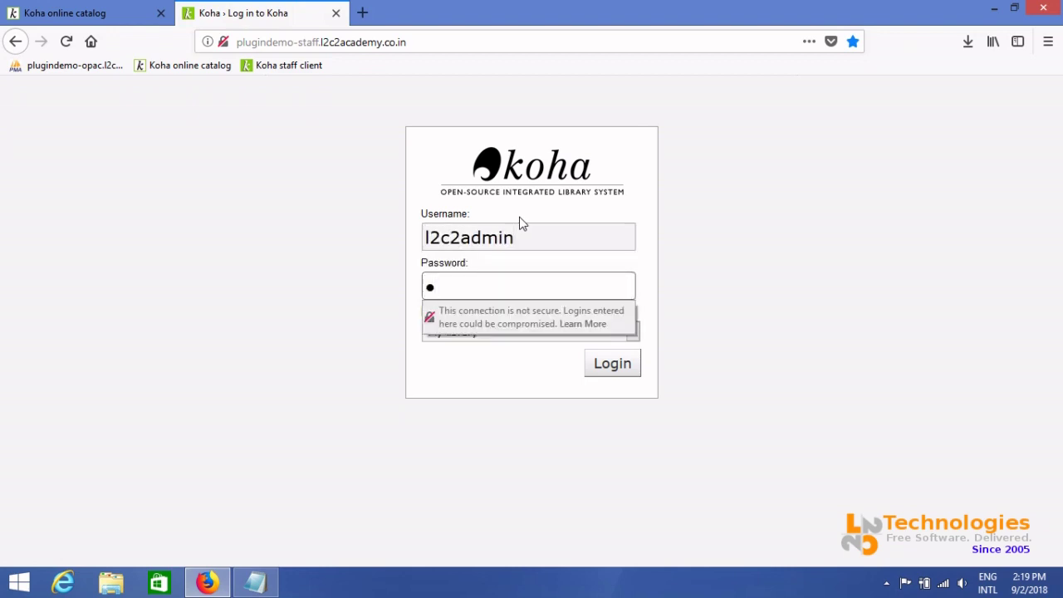
pyautogui.write('•')
pyautogui.press('Return')
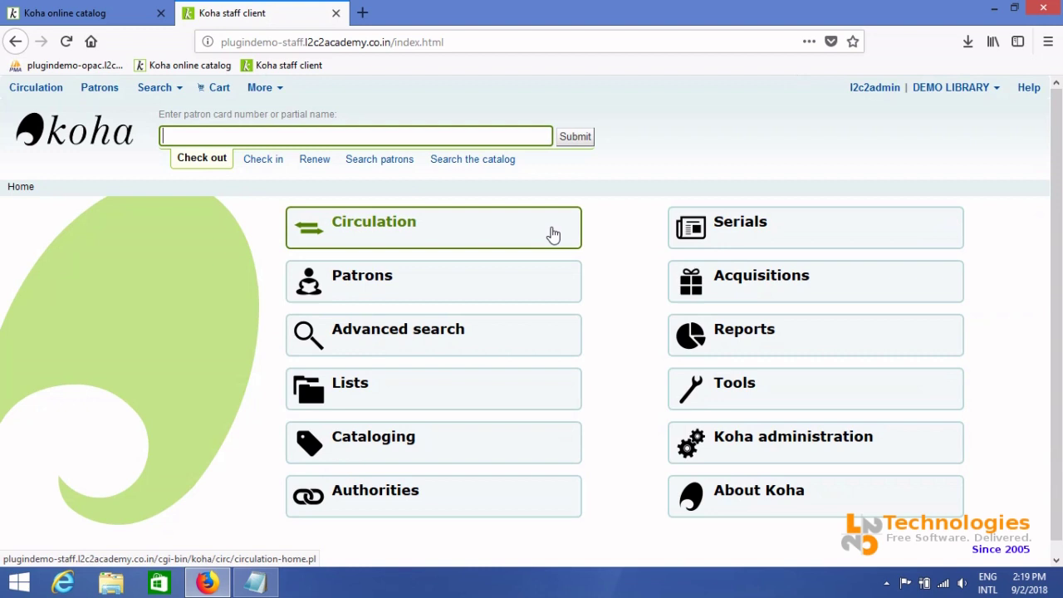
# Open the Koha administration page and scroll through its sections
pyautogui.click(724, 442)
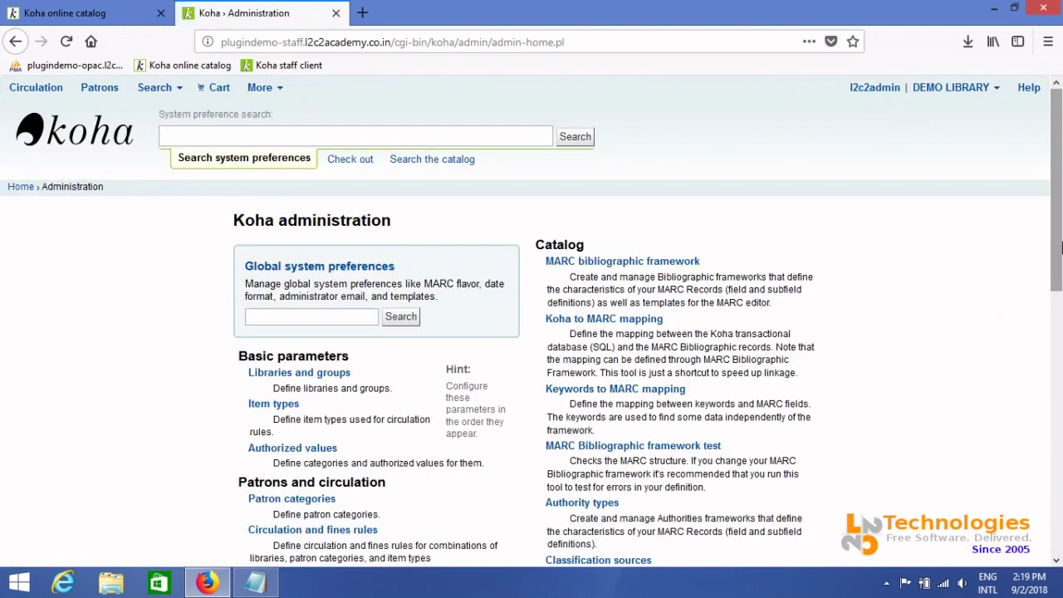
pyautogui.scroll(-4, 1061, 241)
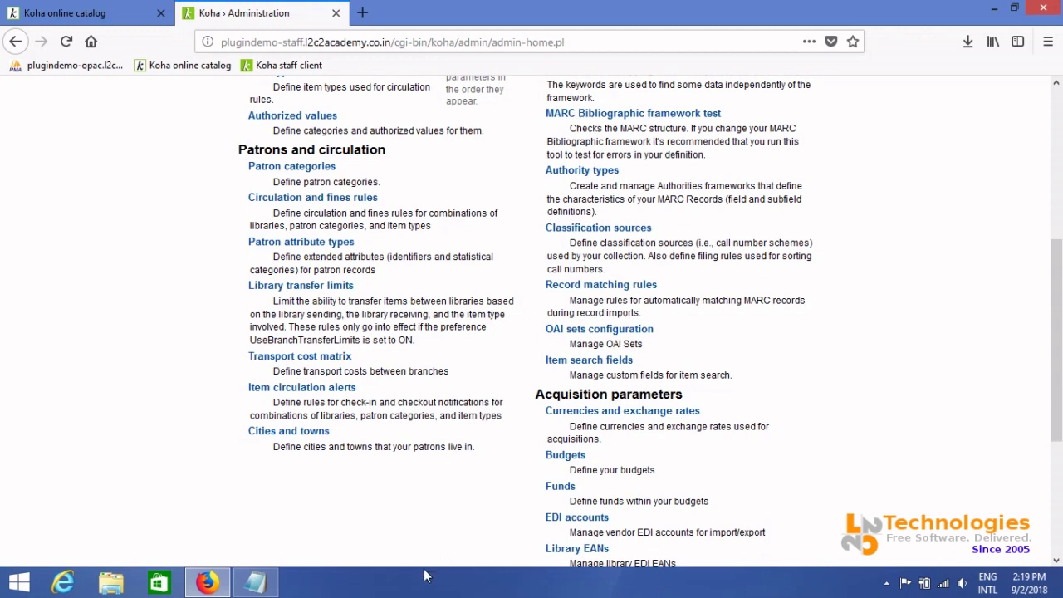
pyautogui.moveTo(1061, 399); pyautogui.dragTo(1061, 225)
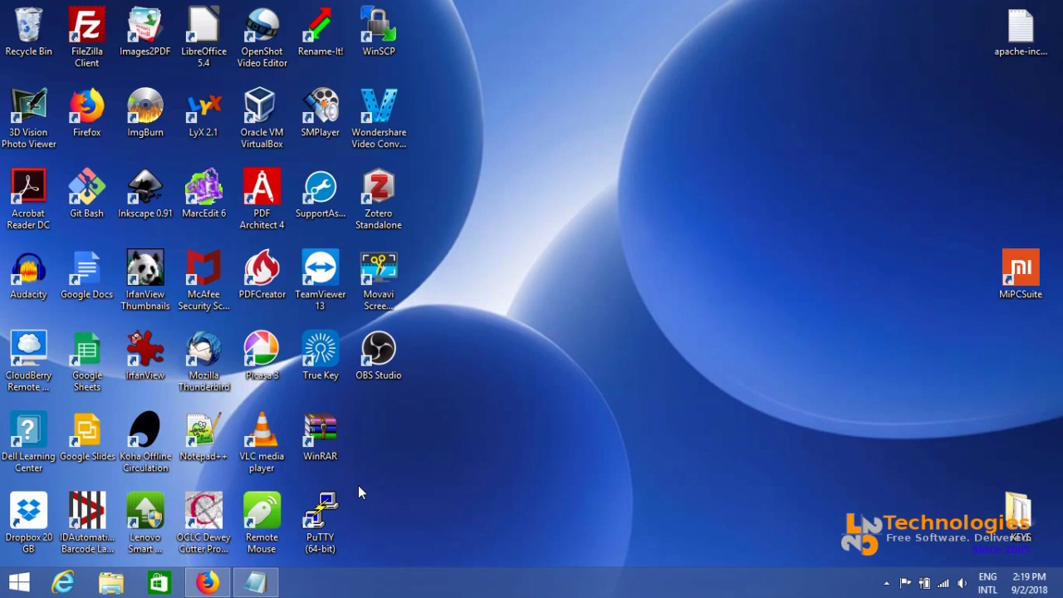
# Connect PuTTY to the saved PLUGIN_DEMO server, maximize the terminal and clear it
pyautogui.doubleClick(322, 515)
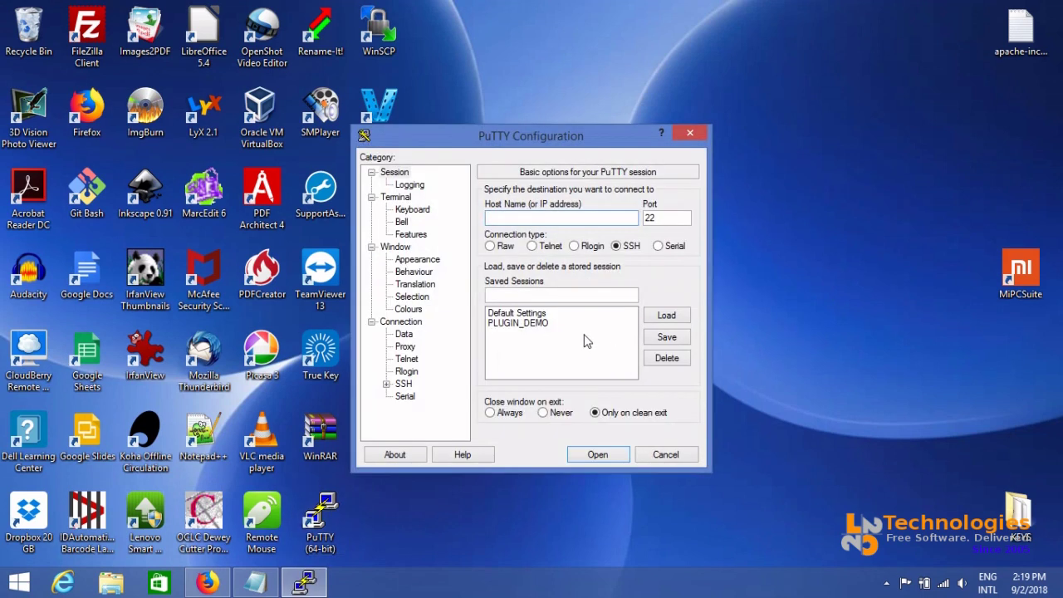
pyautogui.doubleClick(540, 323)
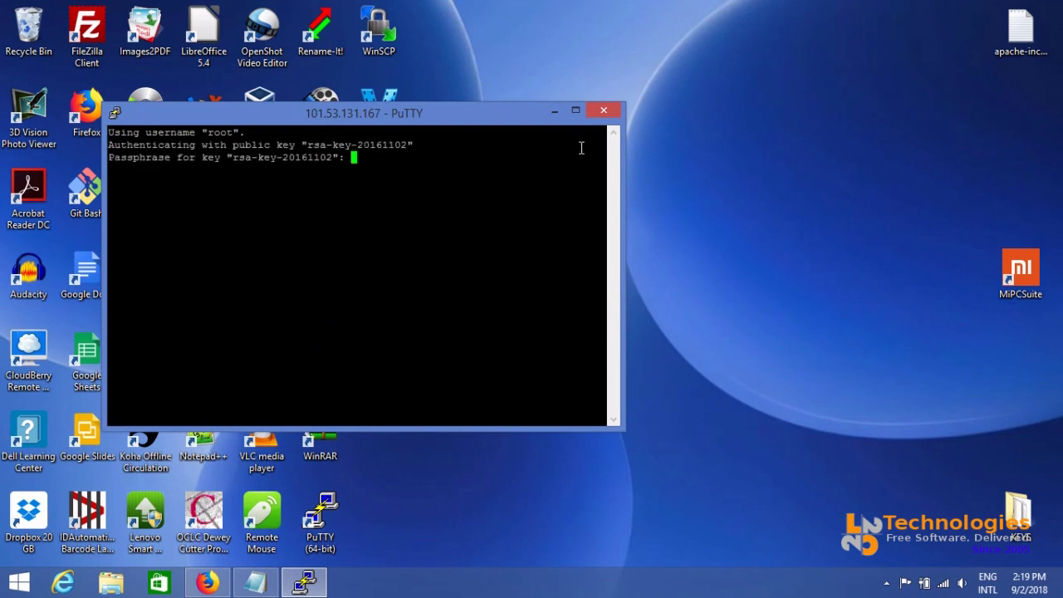
pyautogui.press('Return')
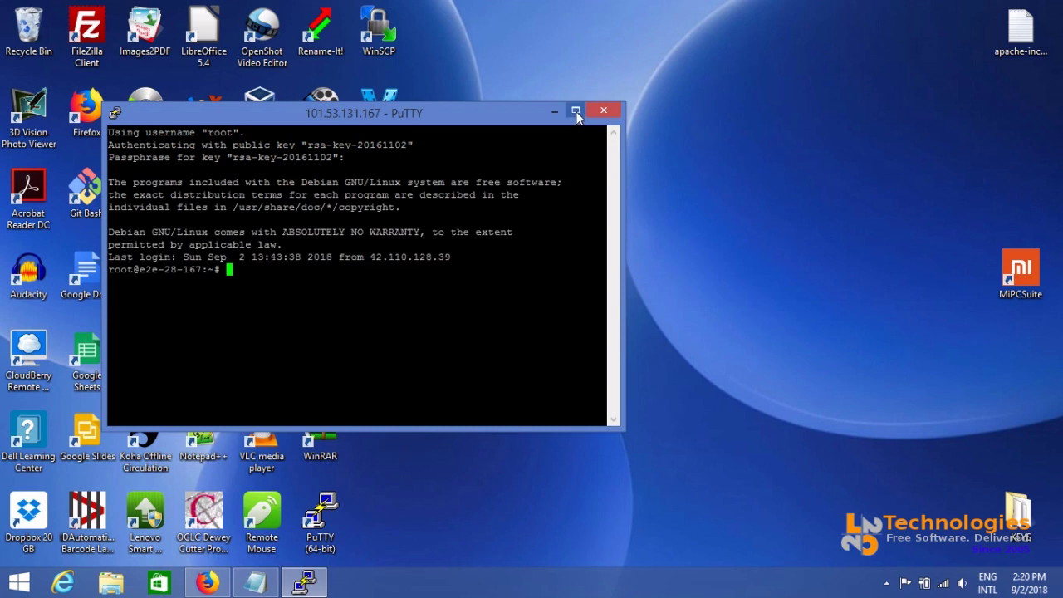
pyautogui.click(575, 110)
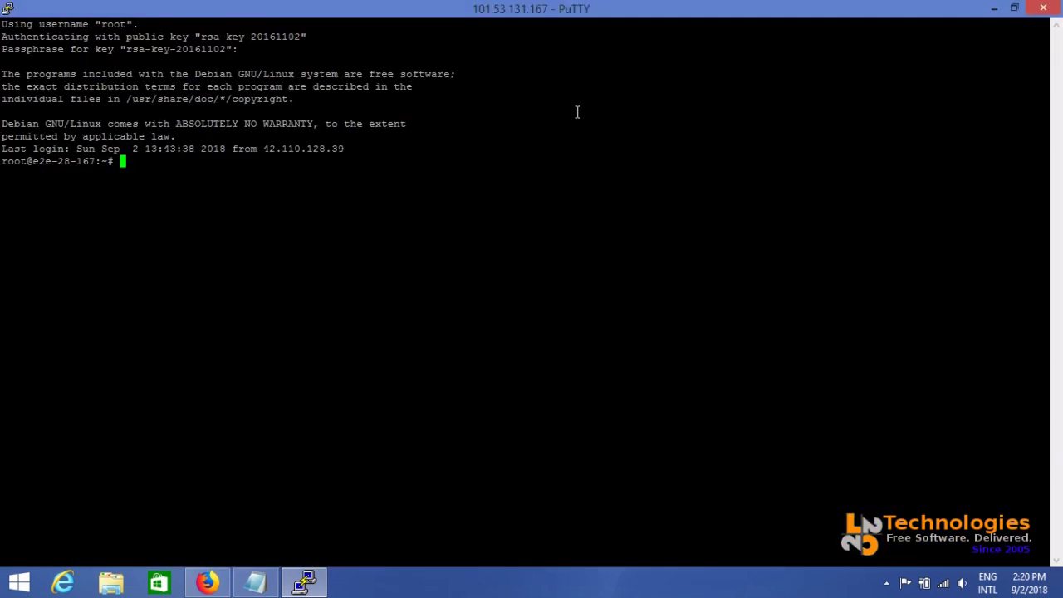
pyautogui.write('clear')
pyautogui.press('Return')
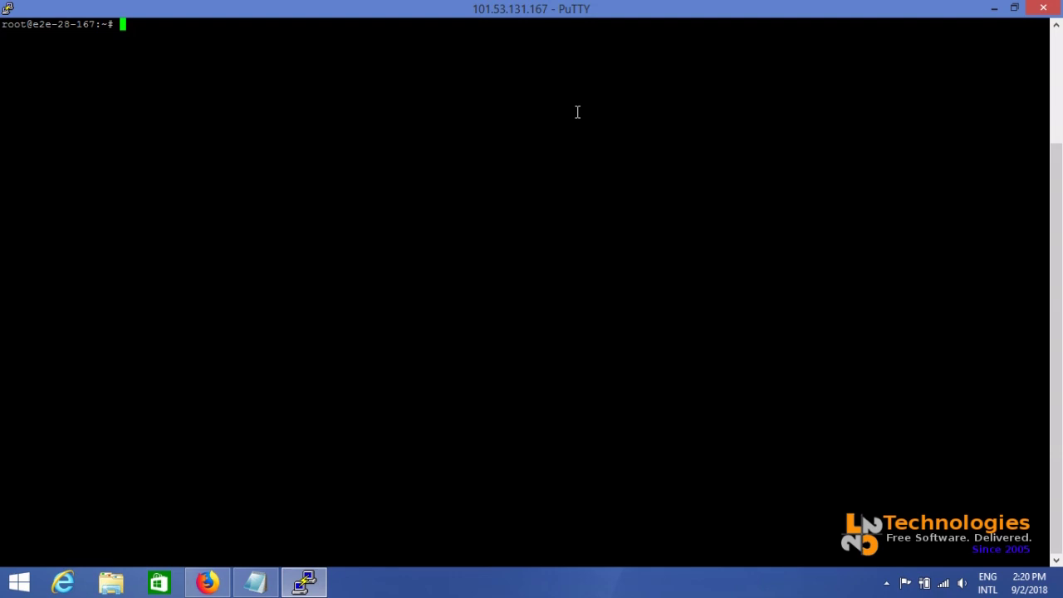
# List the /etc/koha/sites/plugindemo folder in vi, then quit back to the shell with :q!
pyautogui.write('vi /etc/koha/si')
pyautogui.press('Tab')
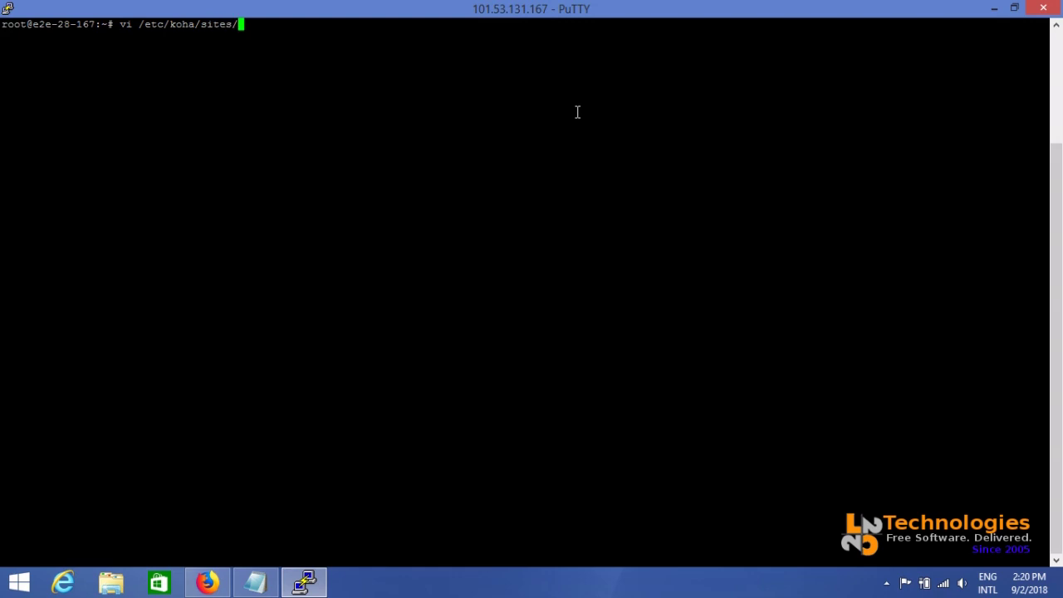
pyautogui.write('plug')
pyautogui.press('Tab')
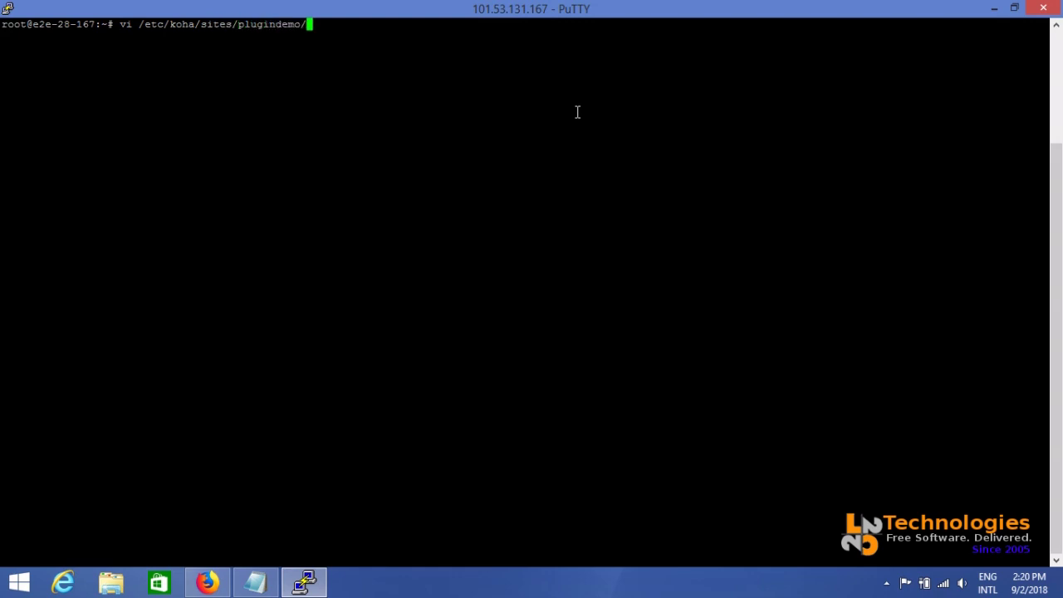
pyautogui.press('Return')
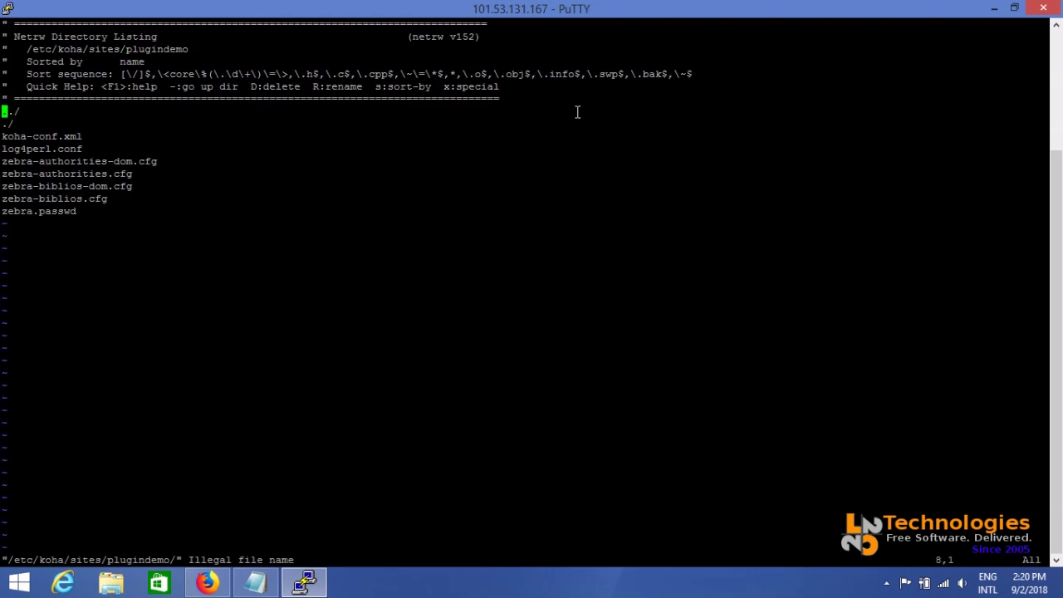
pyautogui.write(':q!')
pyautogui.press('Return')
# Recall the command and complete it to vi /etc/koha/sites/plugindemo/koha-conf.xml
pyautogui.press('Up')
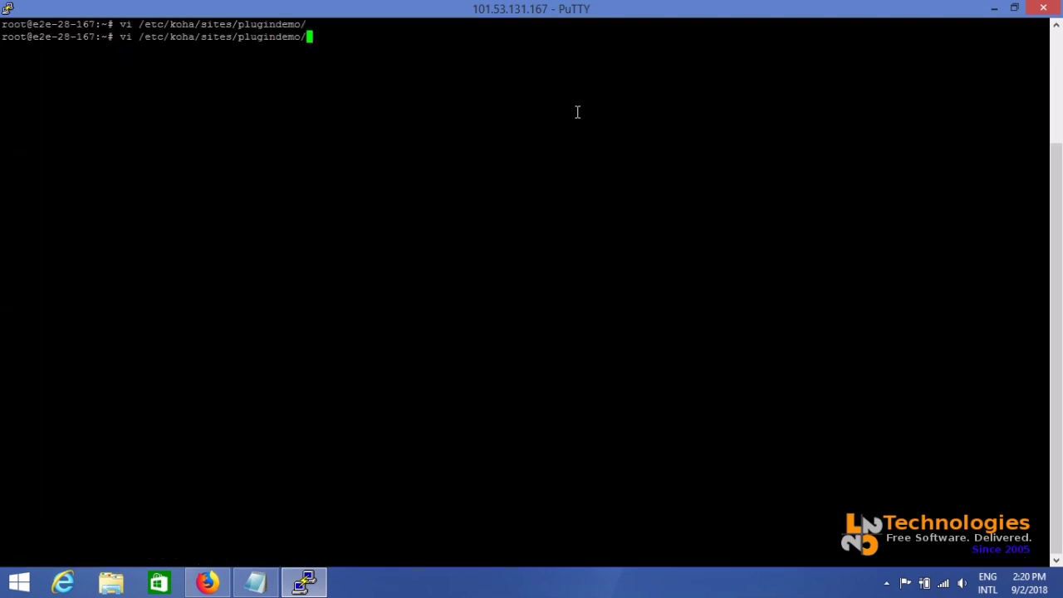
pyautogui.write('ko')
pyautogui.press('Tab')
pyautogui.moveTo(235, 37); pyautogui.dragTo(305, 37)
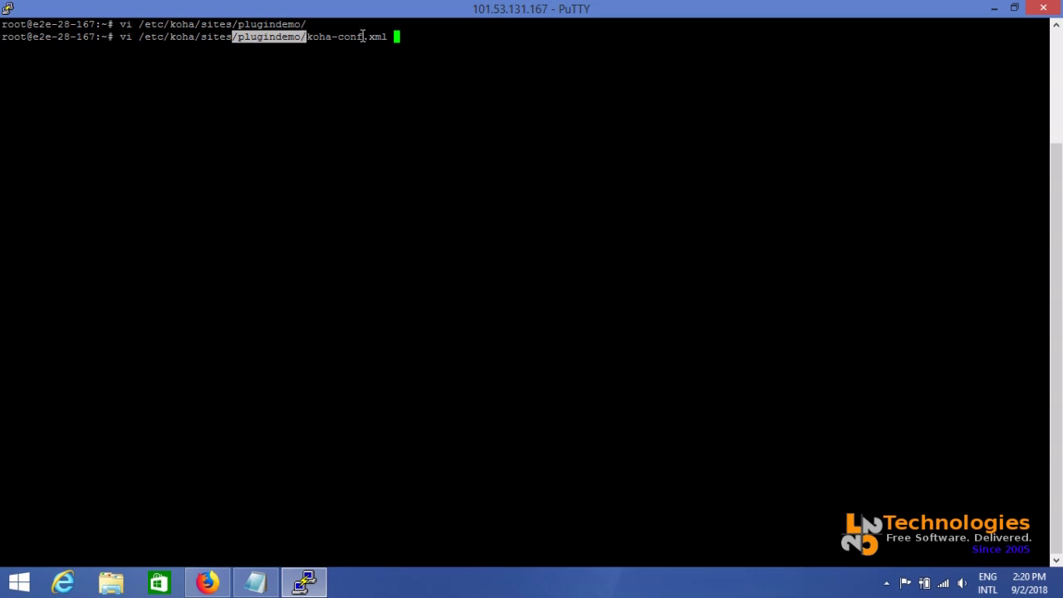
# Open koha-conf.xml in vi and search for the enable_plugins setting near the pluginsdir path
pyautogui.press('Return')
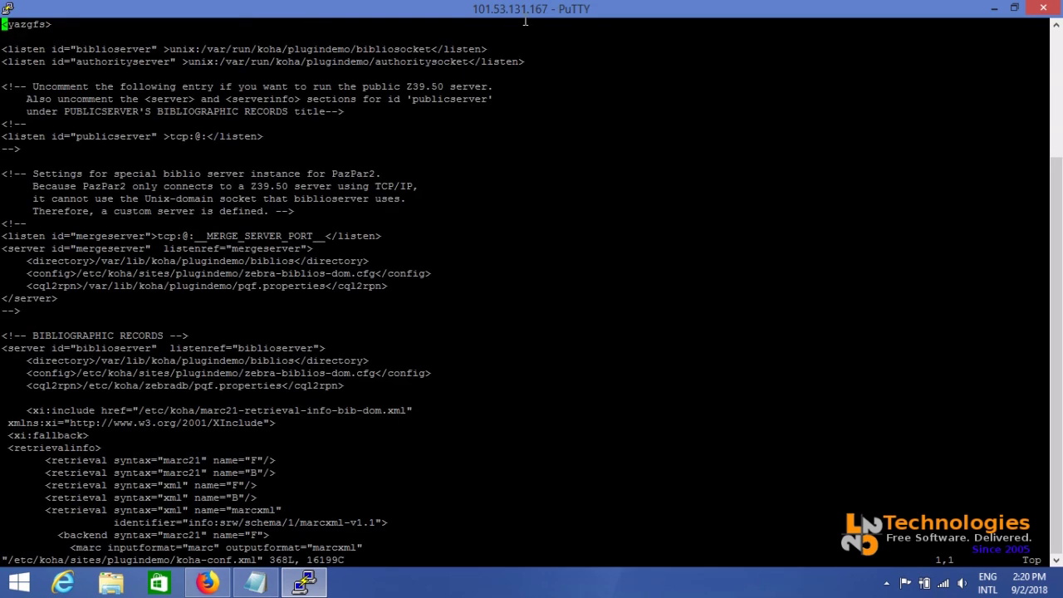
pyautogui.press('/')
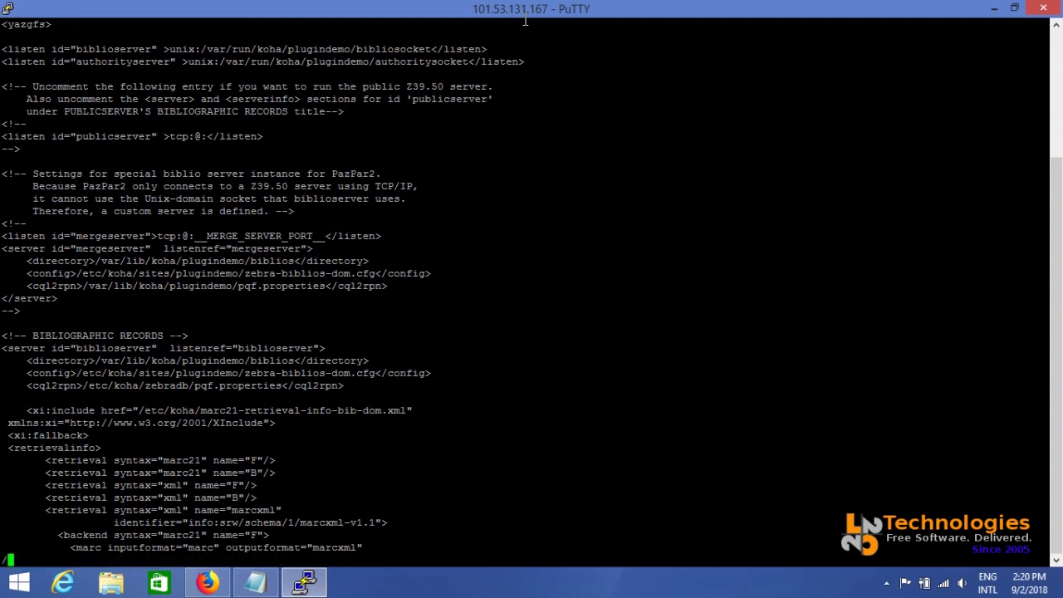
pyautogui.write('plu')
pyautogui.press('BackSpace')
pyautogui.press('BackSpace')
pyautogui.press('BackSpace')
pyautogui.write('enable_plugin')
pyautogui.press('Return')
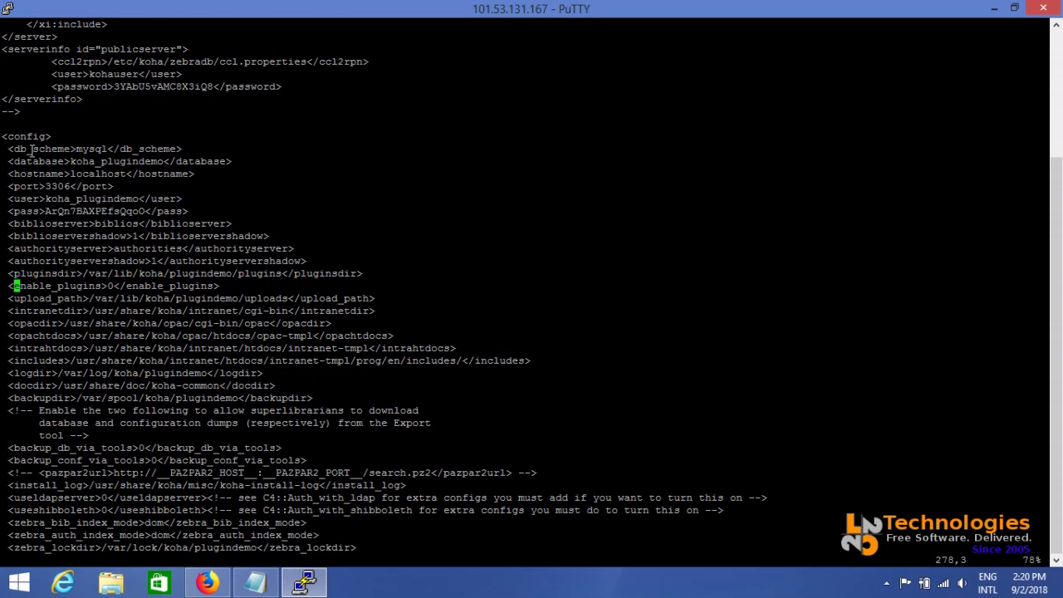
pyautogui.moveTo(2, 137); pyautogui.dragTo(543, 368)
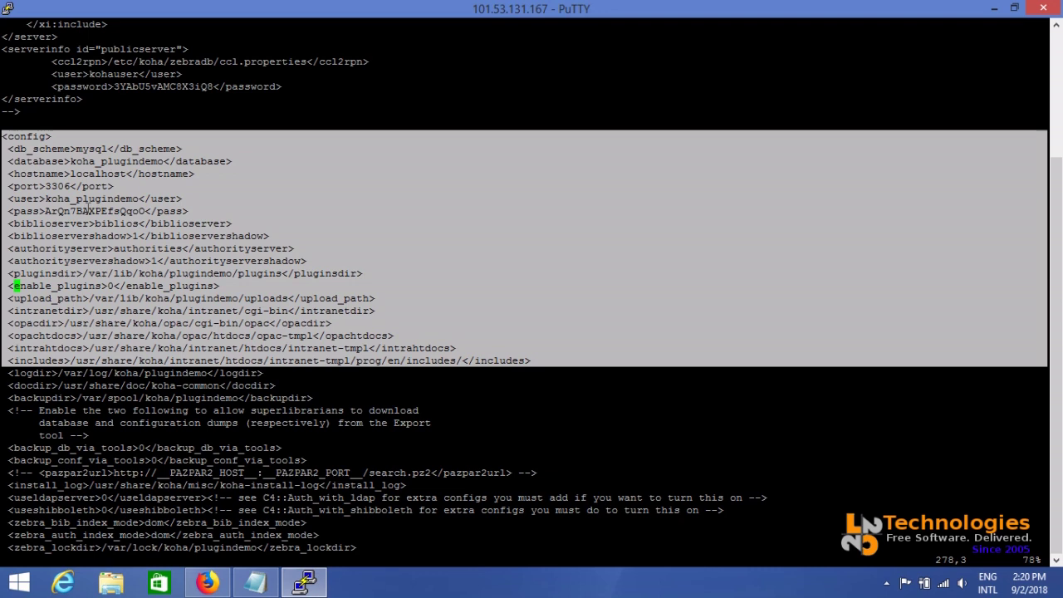
pyautogui.click(247, 280)
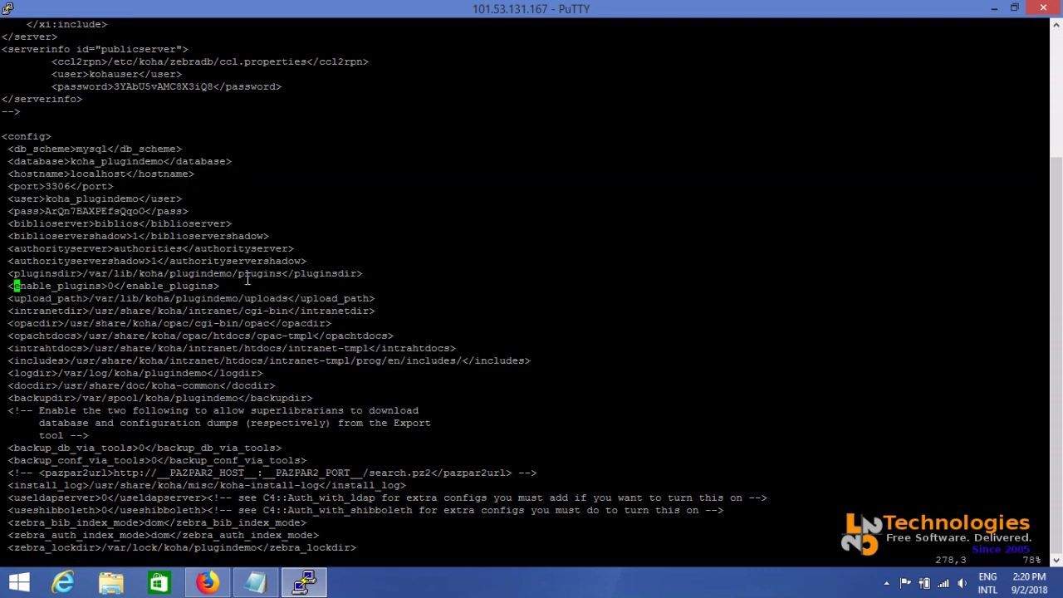
pyautogui.tripleClick(167, 273)
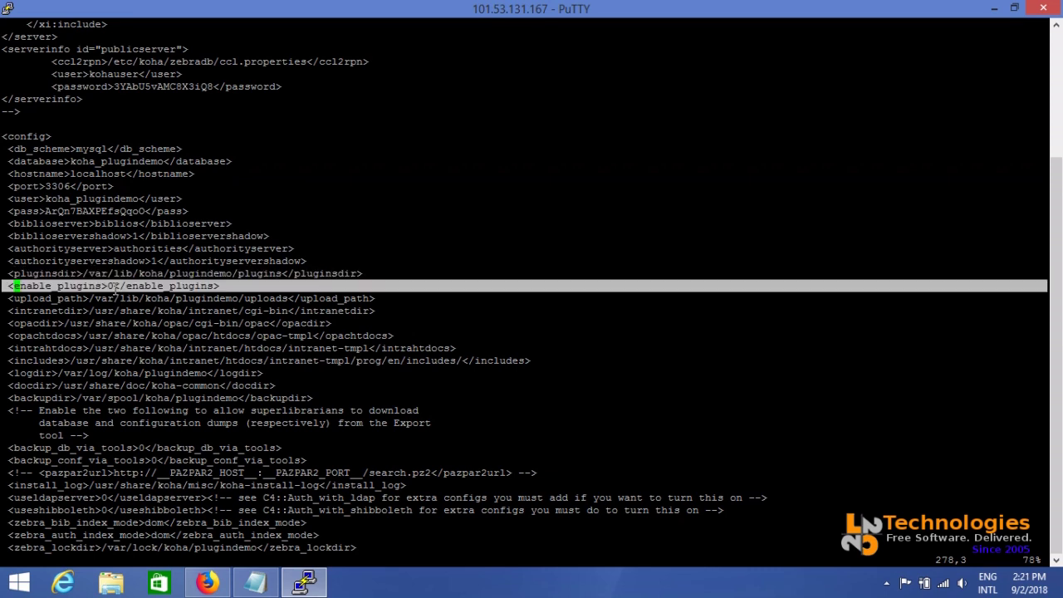
# Change enable_plugins from 0 to 1 and save the file with :wq
pyautogui.press('Right')
pyautogui.press('Right')
pyautogui.press('Right')
pyautogui.press('Right')
pyautogui.press('Right')
pyautogui.press('Right')
pyautogui.press('Right')
pyautogui.press('Right')
pyautogui.press('Right')
pyautogui.press('Right')
pyautogui.press('Right')
pyautogui.press('Right')
pyautogui.press('Right')
pyautogui.press('Right')
pyautogui.press('Right')
pyautogui.press('Right')
pyautogui.press('Right')
pyautogui.press('Right')
pyautogui.press('Right')
pyautogui.press('Right')
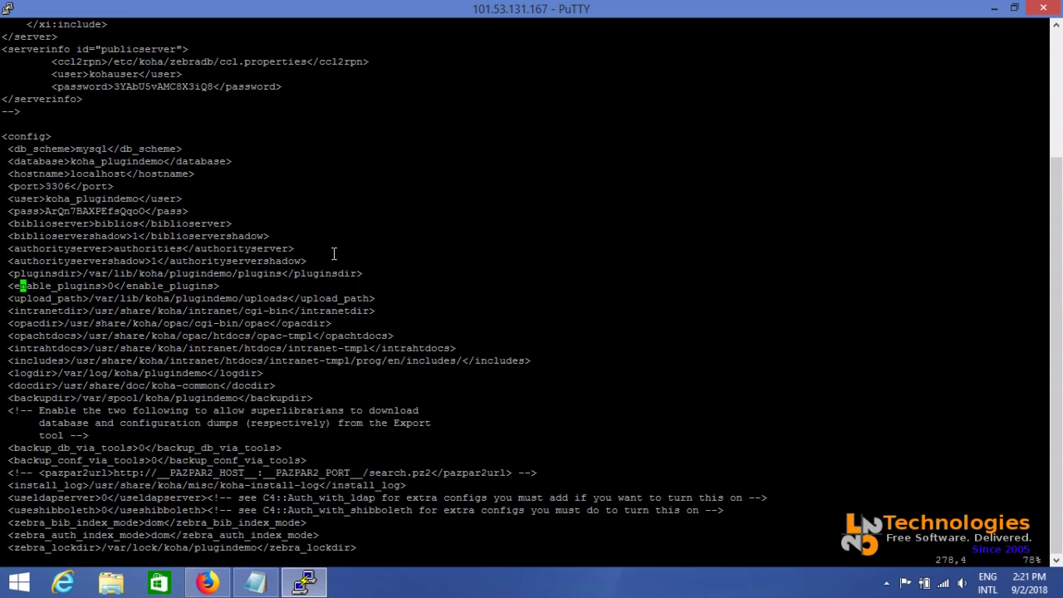
pyautogui.press('Left')
pyautogui.press('Left')
pyautogui.press('Left')
pyautogui.press('Left')
pyautogui.press('Left')
pyautogui.press('r')
pyautogui.press('1')
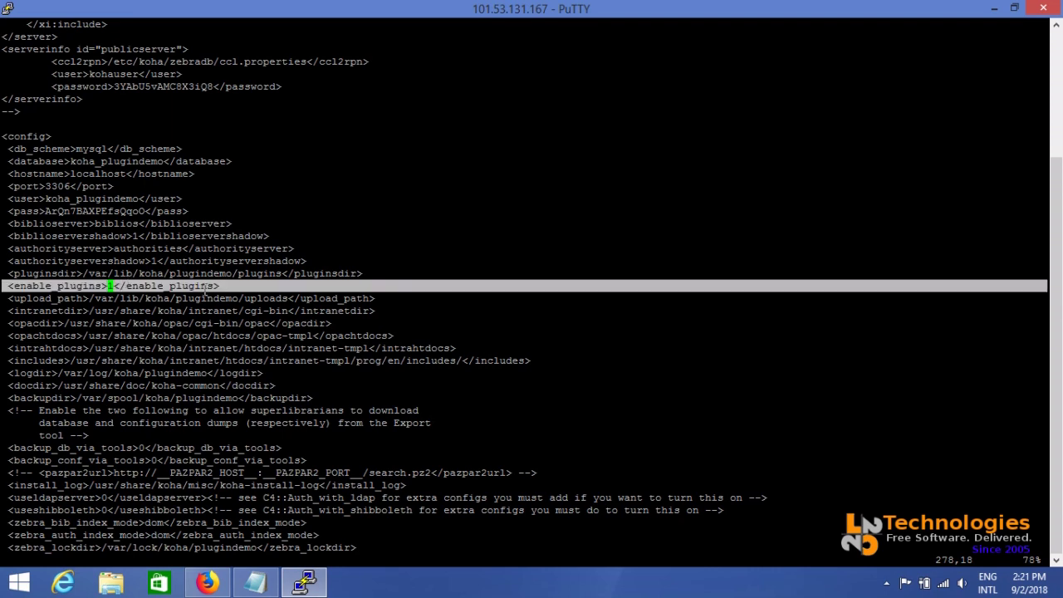
pyautogui.write(':wq')
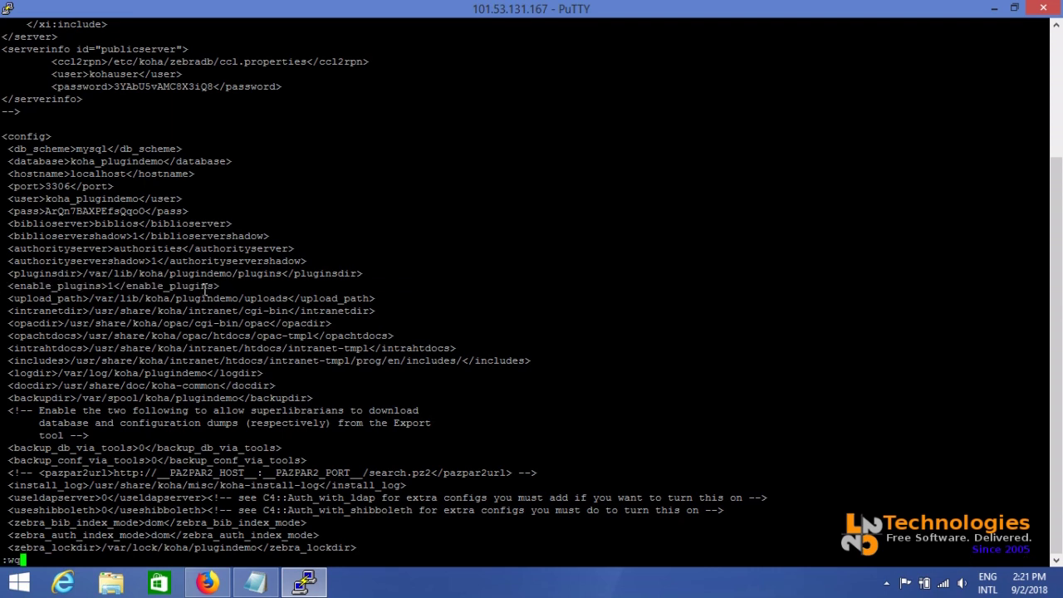
pyautogui.press('Return')
# Find UseKohaPlugins in the preference search, choose Enable, and save the Enhanced Content preferences
pyautogui.hotkey('alt', 'Tab')
pyautogui.press('Tab')
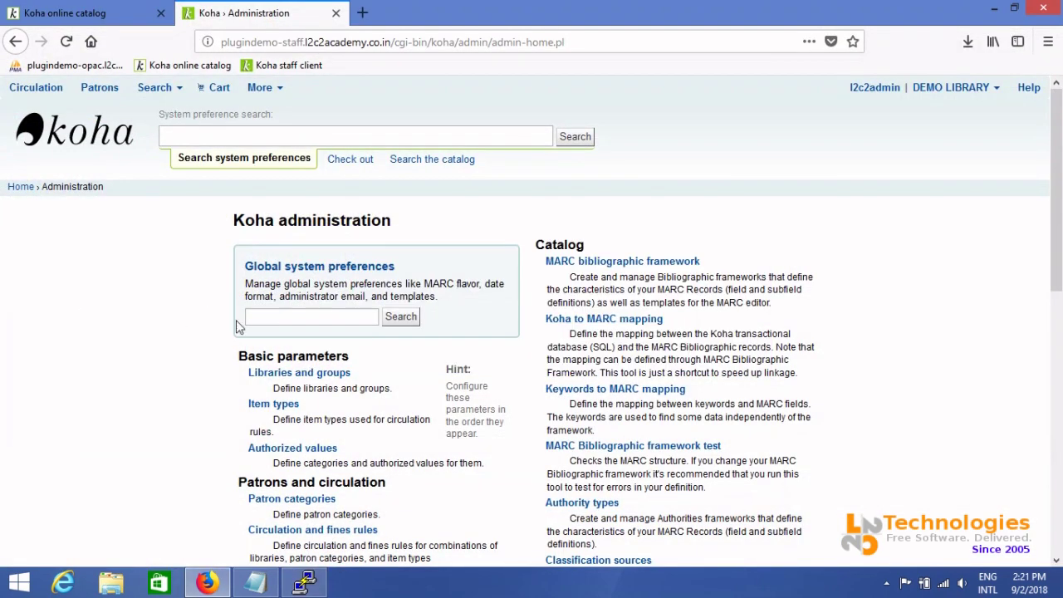
pyautogui.click(310, 319)
pyautogui.write('Use')
pyautogui.press('Down')
pyautogui.press('Return')
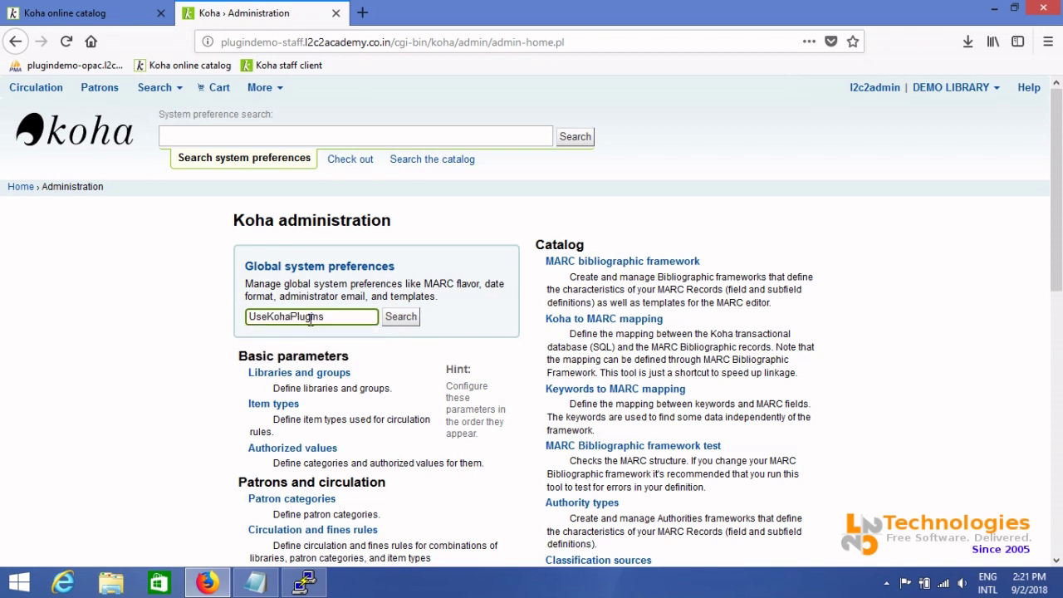
pyautogui.click(416, 318)
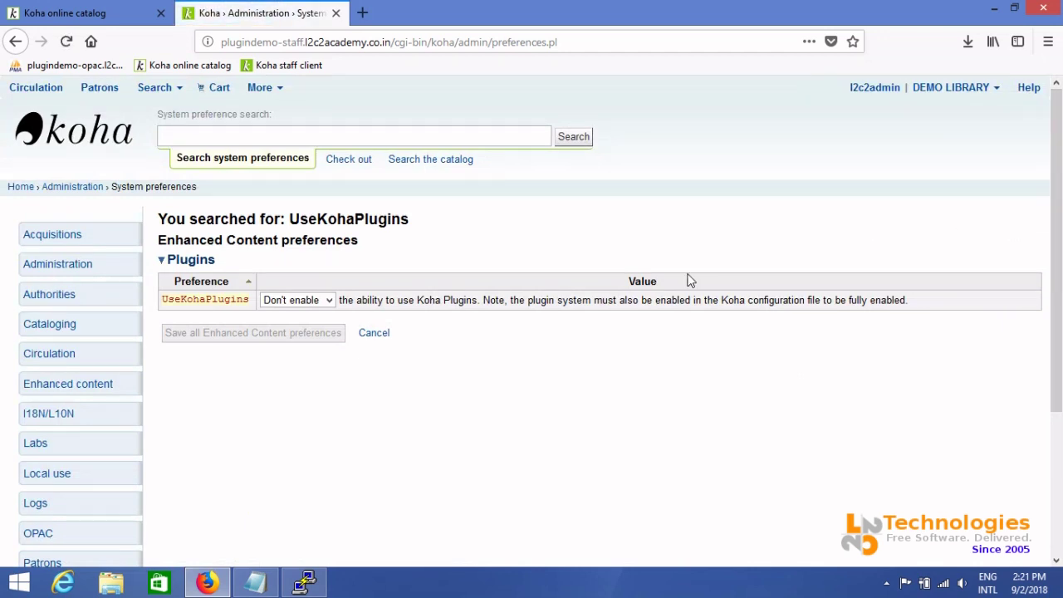
pyautogui.click(328, 301)
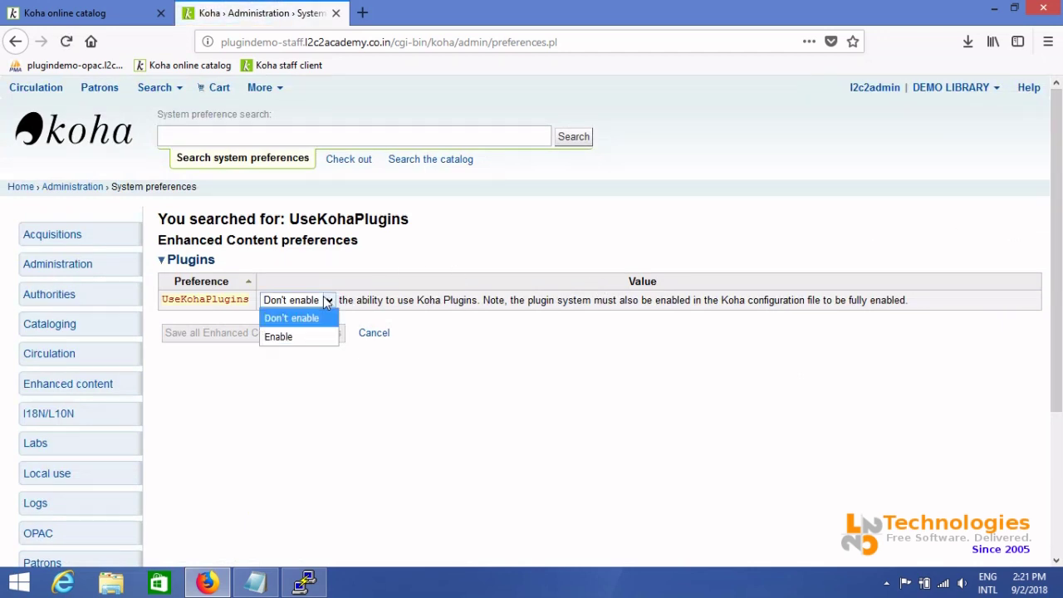
pyautogui.click(291, 337)
pyautogui.click(257, 344)
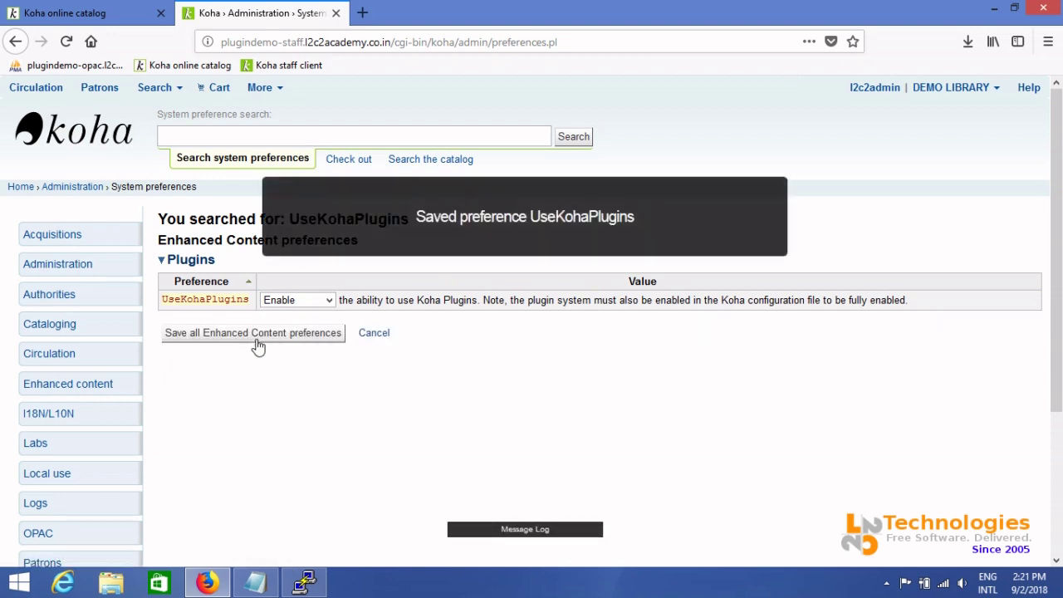
# Return to Administration and choose Manage plugins from its Plugins section
pyautogui.click(82, 191)
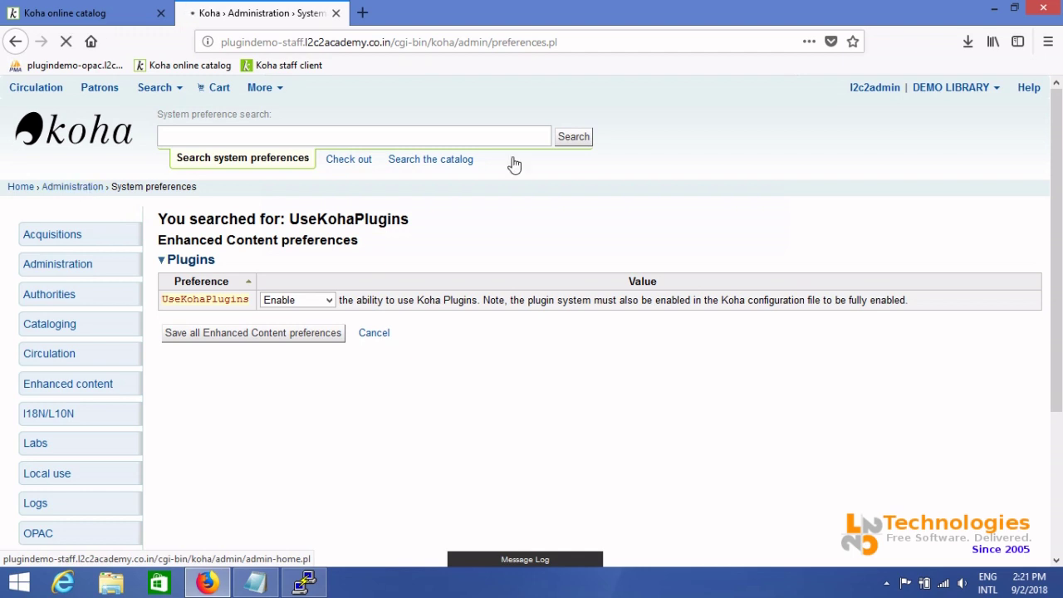
pyautogui.moveTo(1061, 170); pyautogui.dragTo(1061, 436)
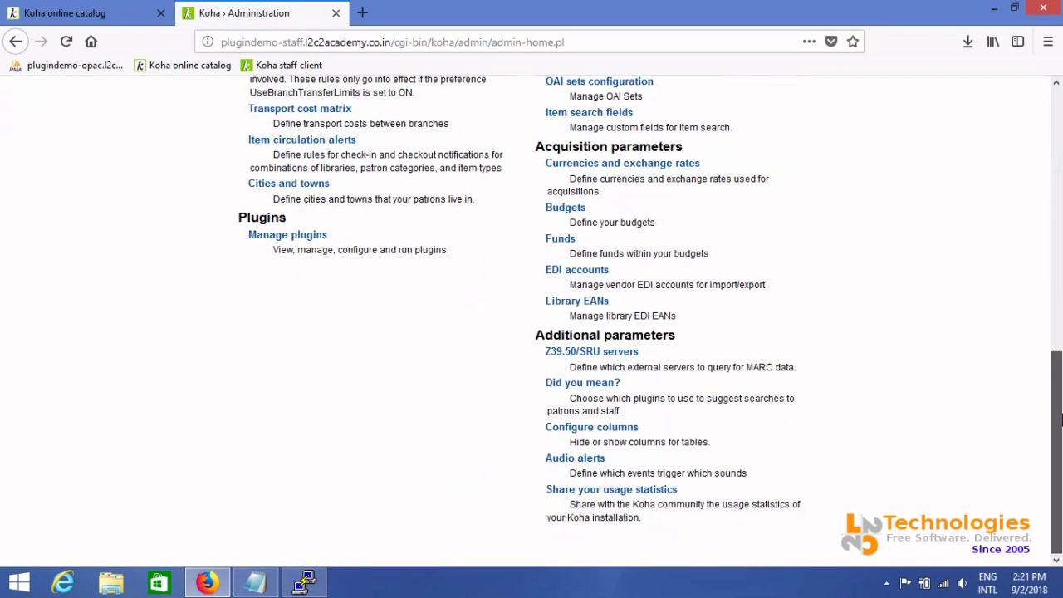
pyautogui.moveTo(236, 228); pyautogui.dragTo(457, 262)
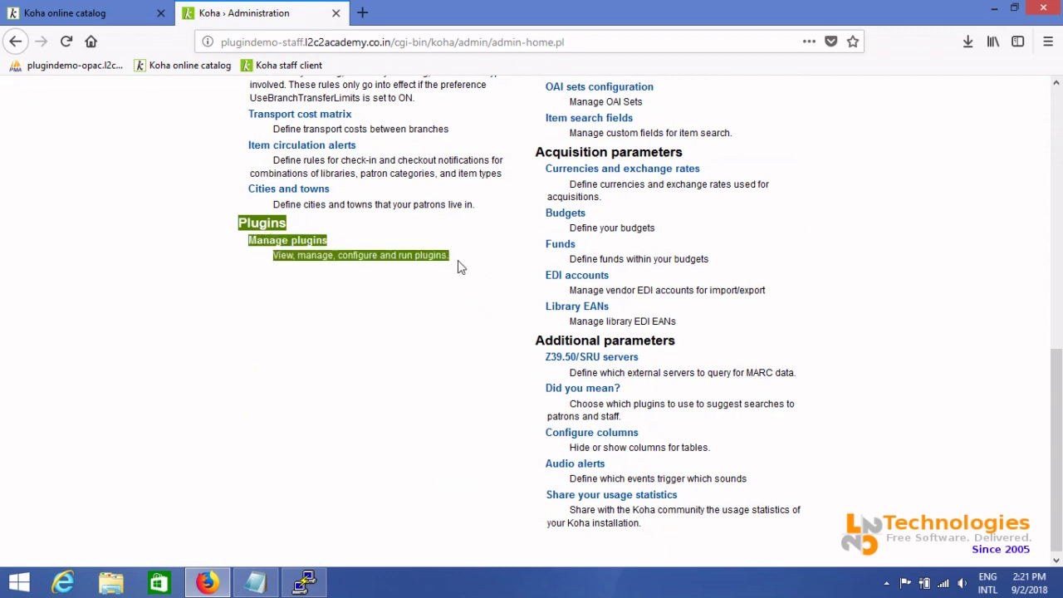
pyautogui.click(445, 258)
pyautogui.click(316, 241)
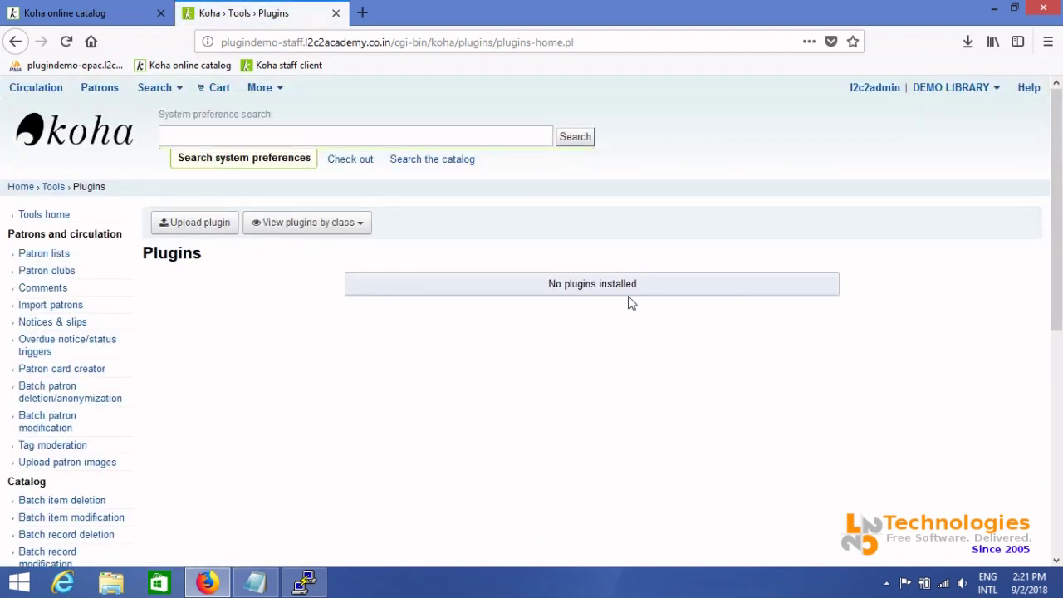
# Upload koha-plugin-askalibrarian-v0.9.1.kpz from Downloads to install Ask A Librarian version 0.9.1
pyautogui.click(188, 233)
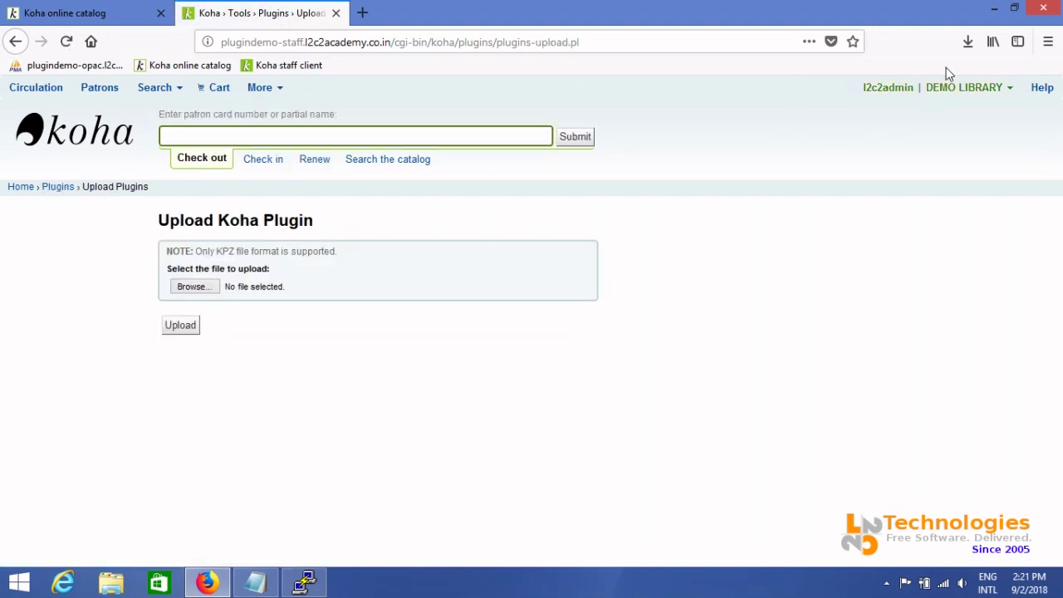
pyautogui.click(967, 43)
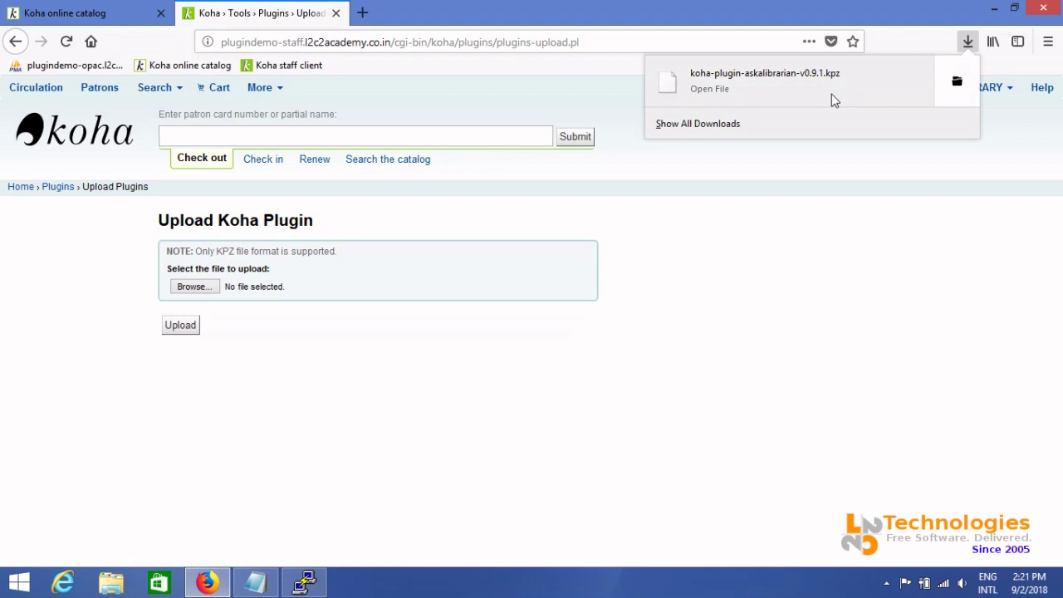
pyautogui.click(814, 302)
pyautogui.click(199, 289)
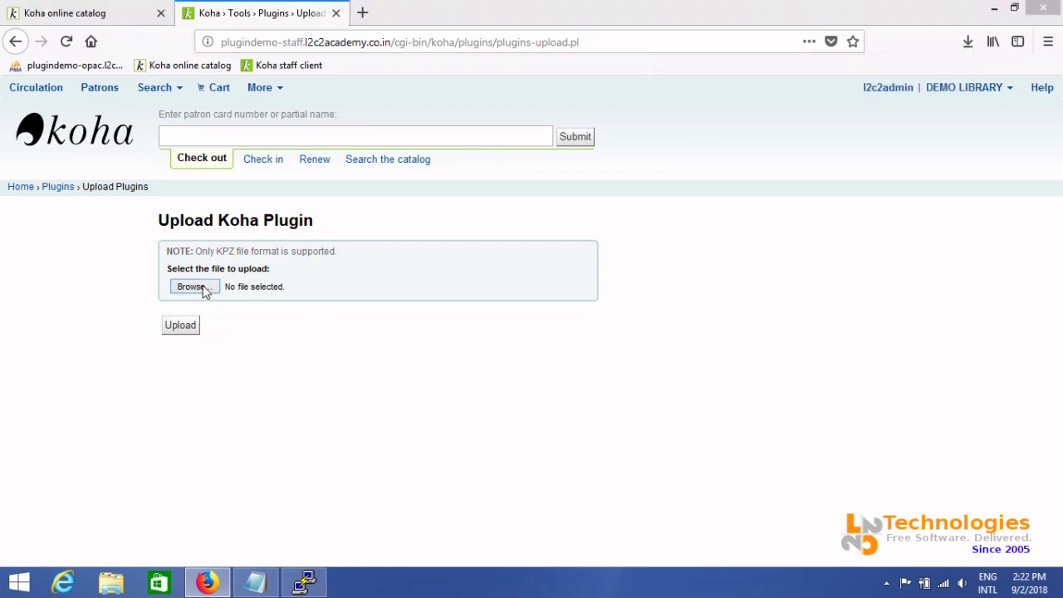
pyautogui.click(241, 110)
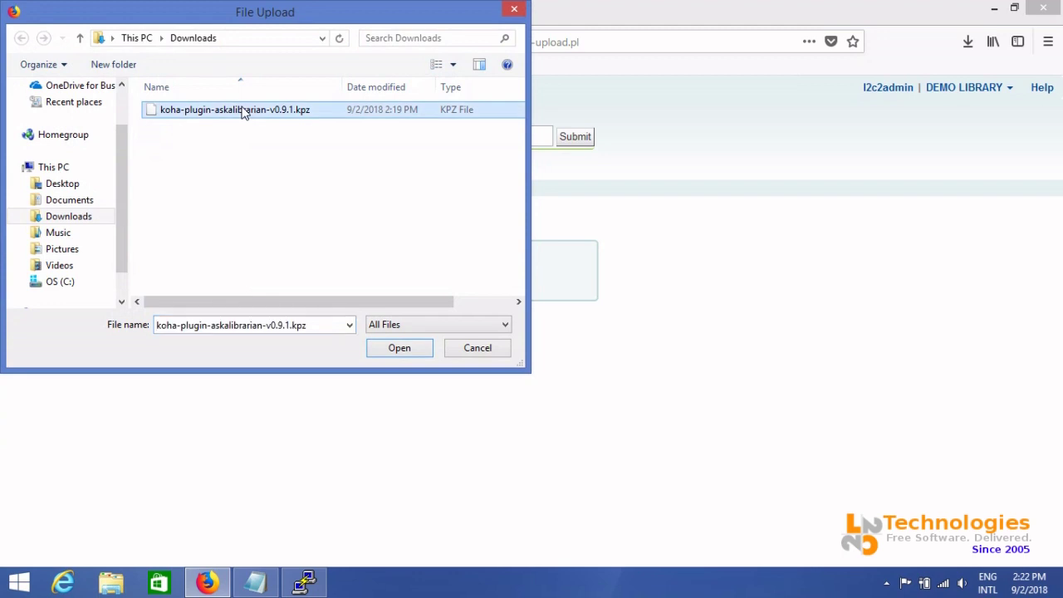
pyautogui.click(391, 349)
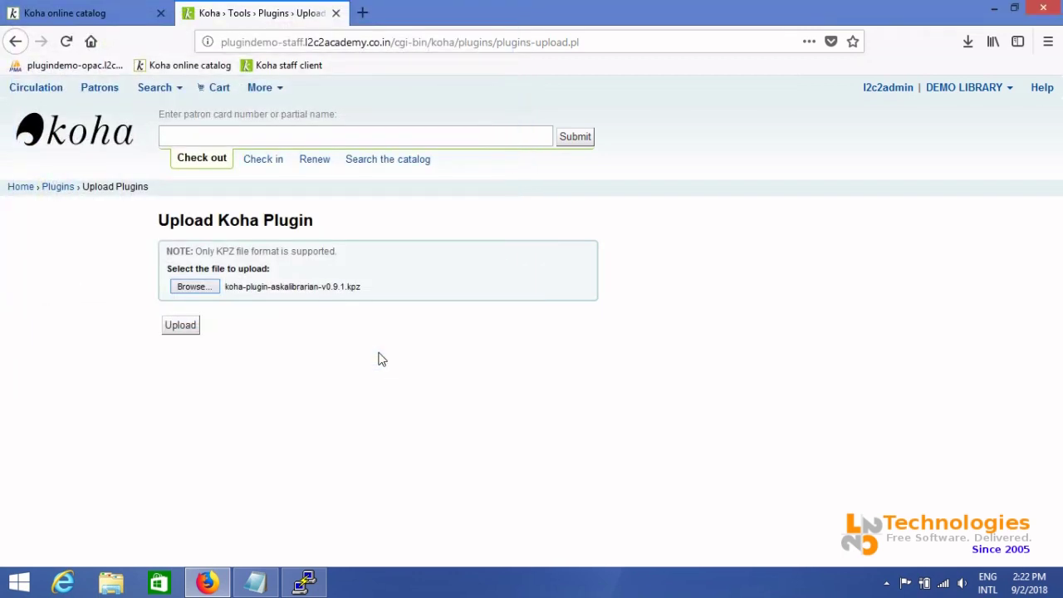
pyautogui.click(177, 330)
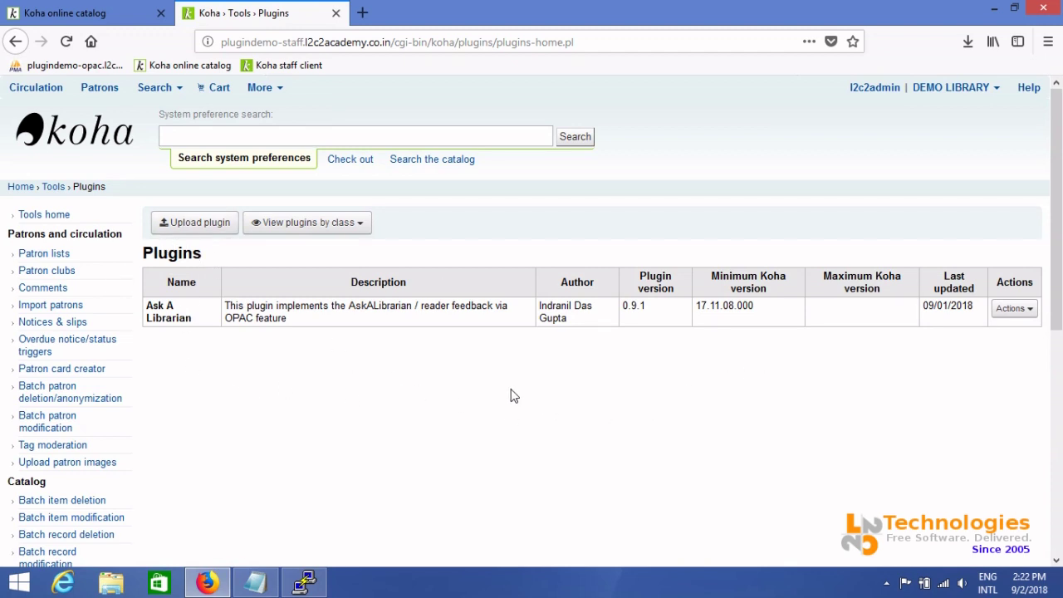
pyautogui.click(27, 14)
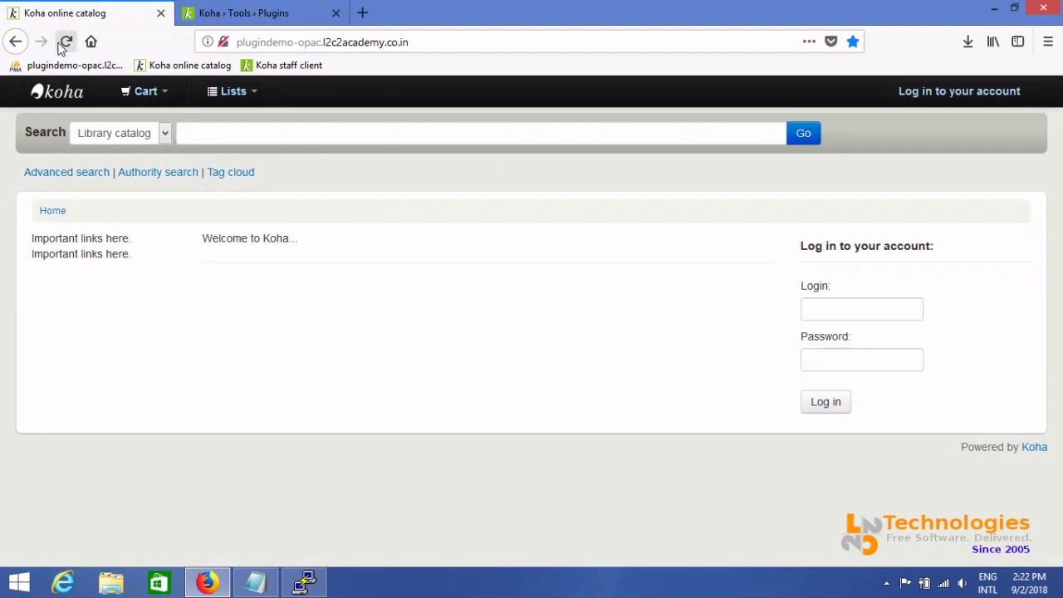
pyautogui.click(65, 43)
pyautogui.click(294, 11)
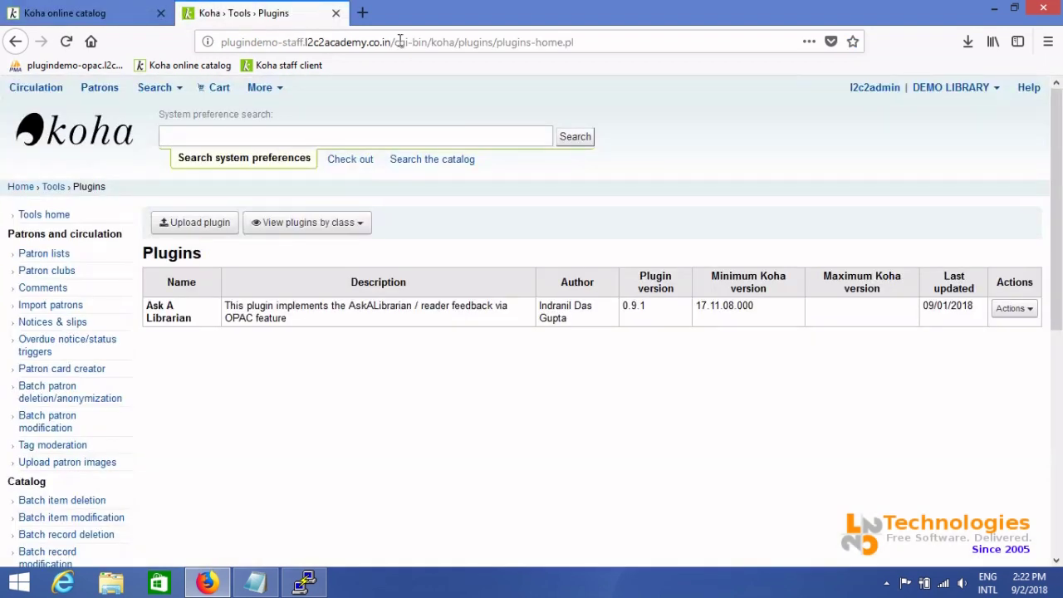
# Open the AskALibrarian plugin's configuration page, then show Koha Administration in a duplicated tab
pyautogui.click(1025, 308)
pyautogui.click(963, 376)
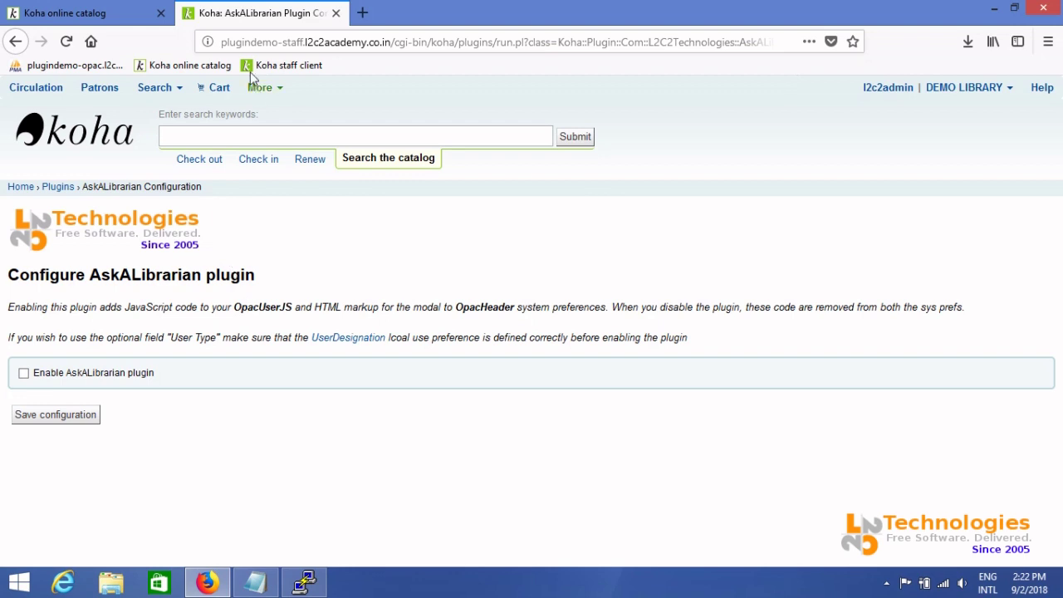
pyautogui.rightClick(251, 18)
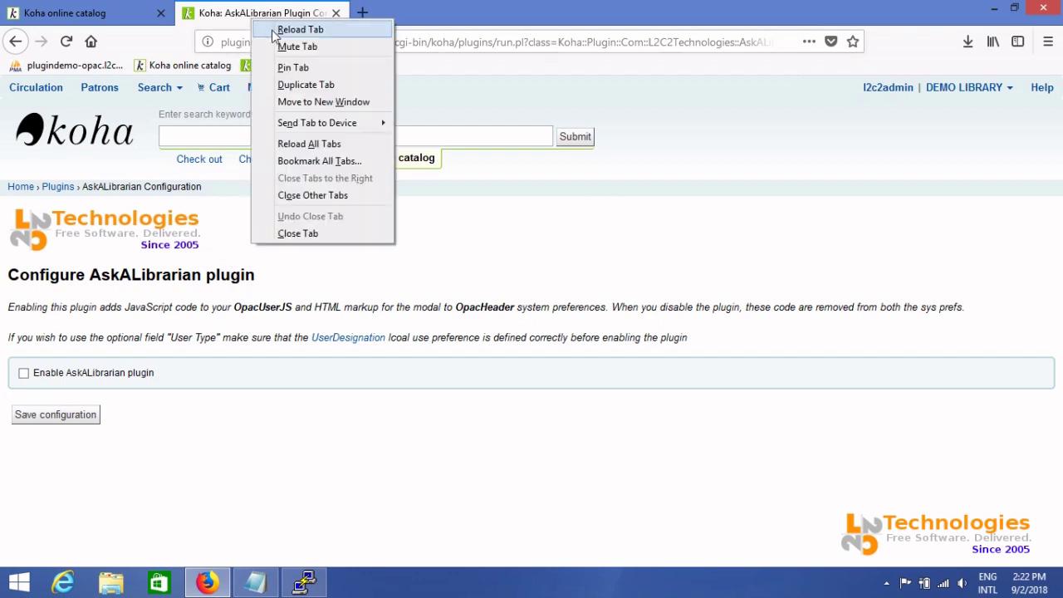
pyautogui.click(295, 85)
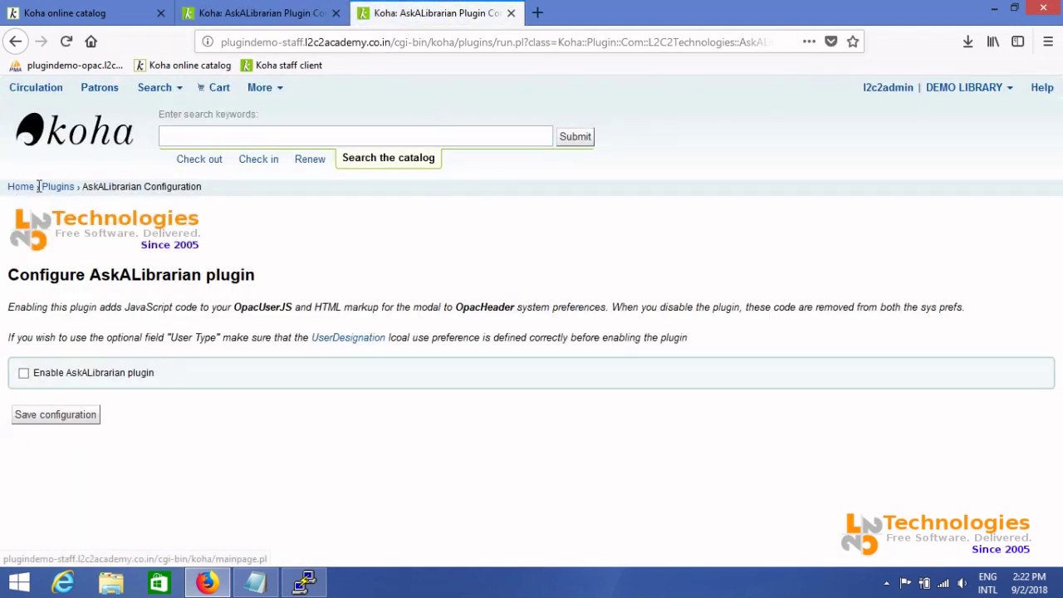
pyautogui.click(266, 87)
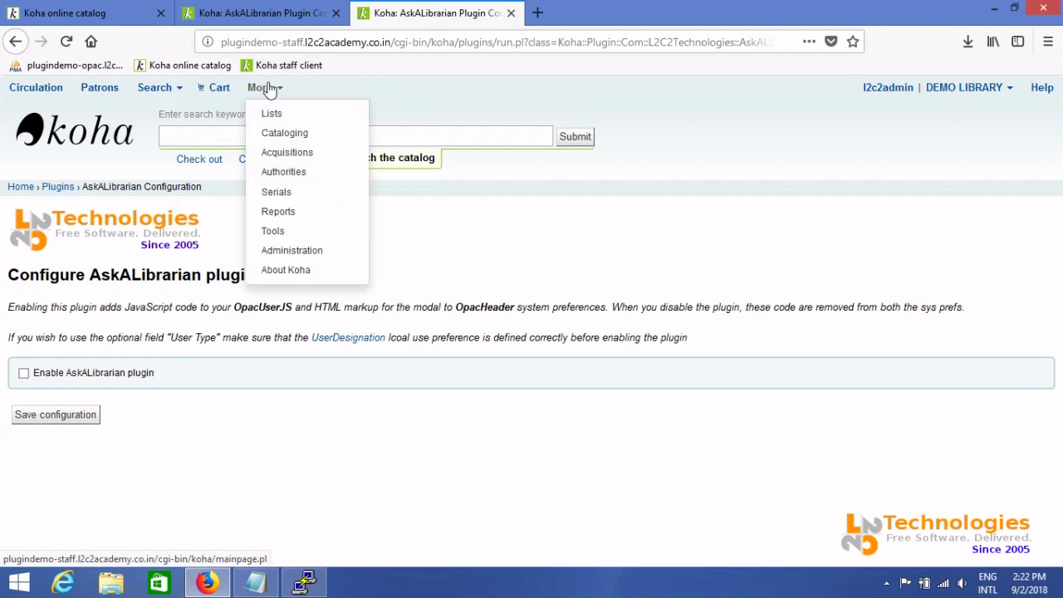
pyautogui.click(286, 250)
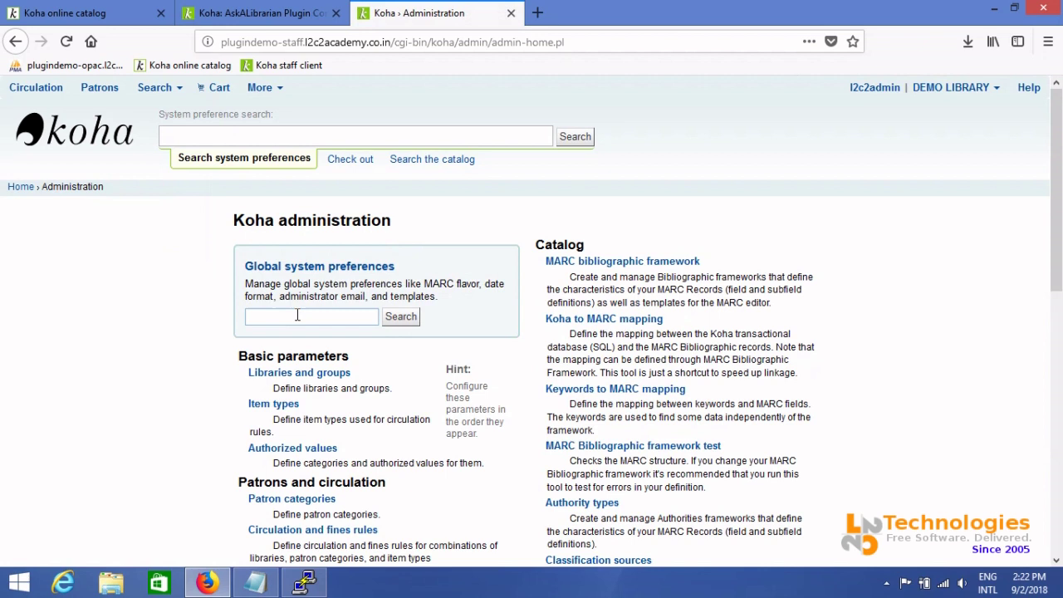
# Search the system preferences for the OPACUserJS preference
pyautogui.click(298, 316)
pyautogui.write('OPac')
pyautogui.press('Down')
pyautogui.press('Down')
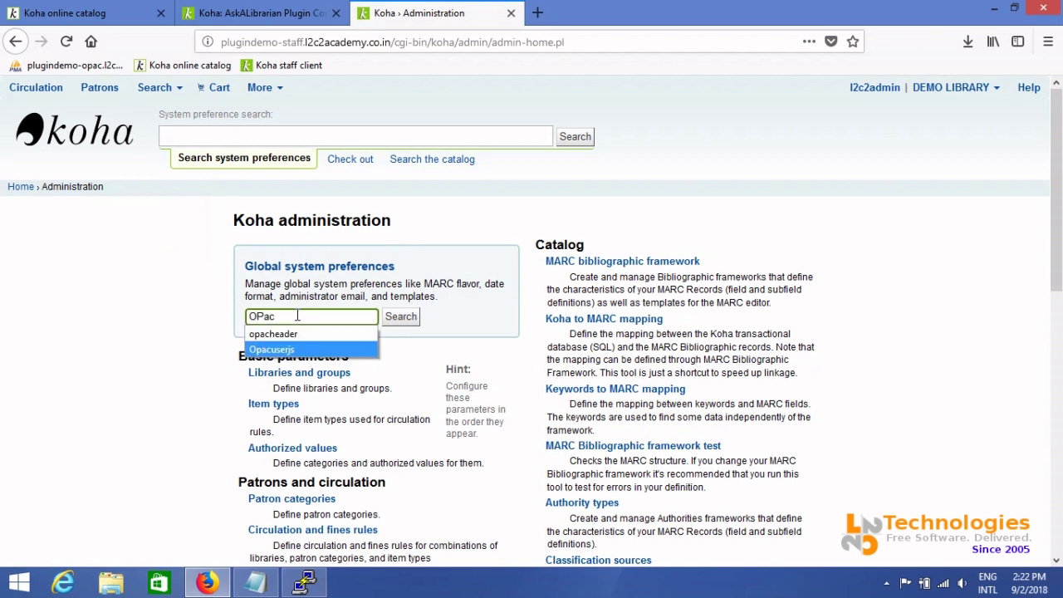
pyautogui.press('Return')
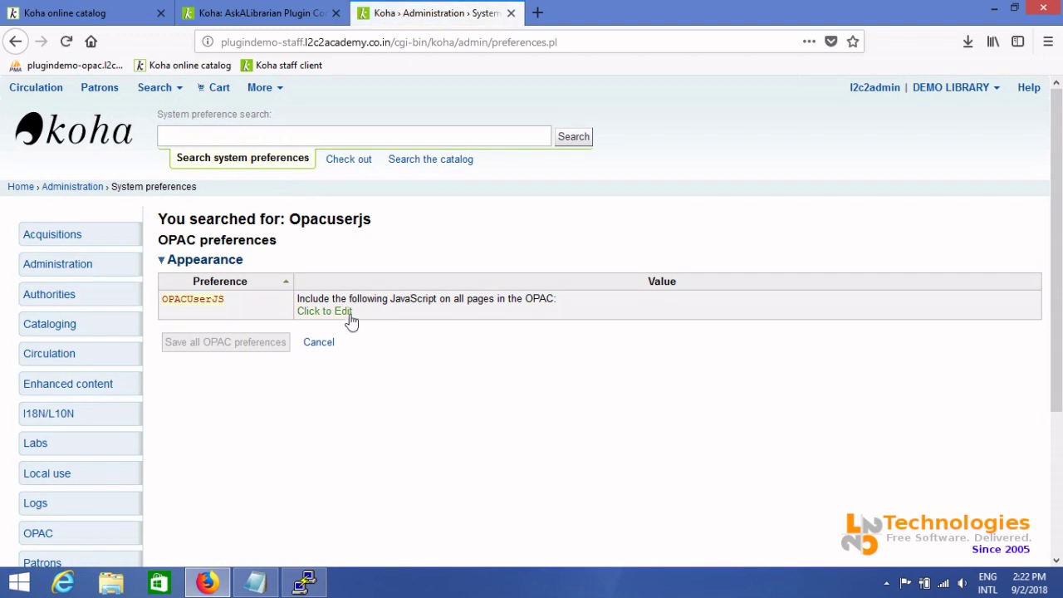
# Open OPACUserJS for editing, confirm its enlarged box is empty, then cancel without resending
pyautogui.click(336, 311)
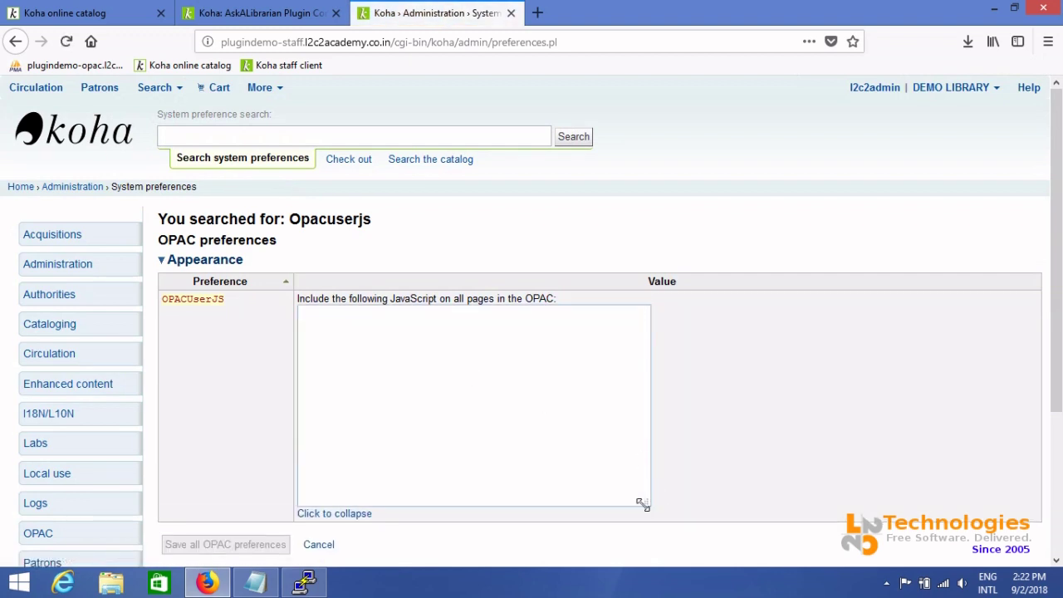
pyautogui.moveTo(643, 504); pyautogui.dragTo(894, 582)
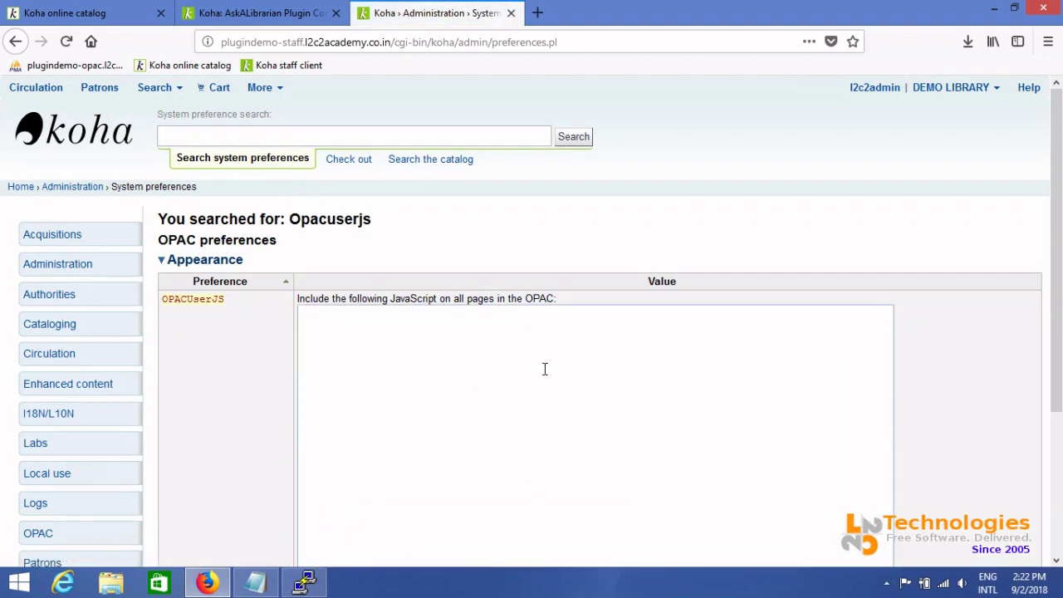
pyautogui.scroll(-3, 545, 369)
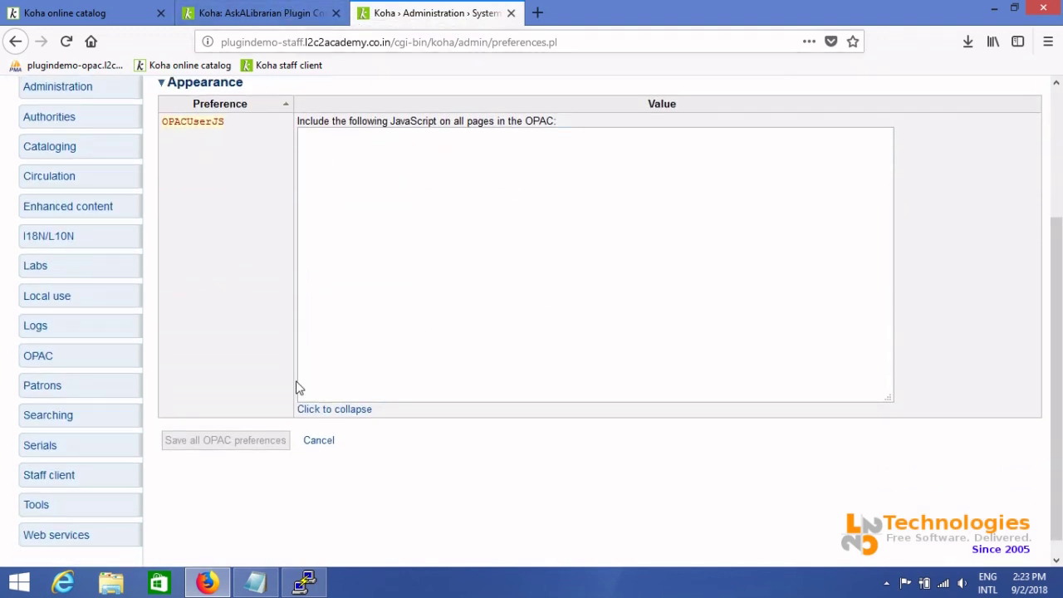
pyautogui.click(331, 450)
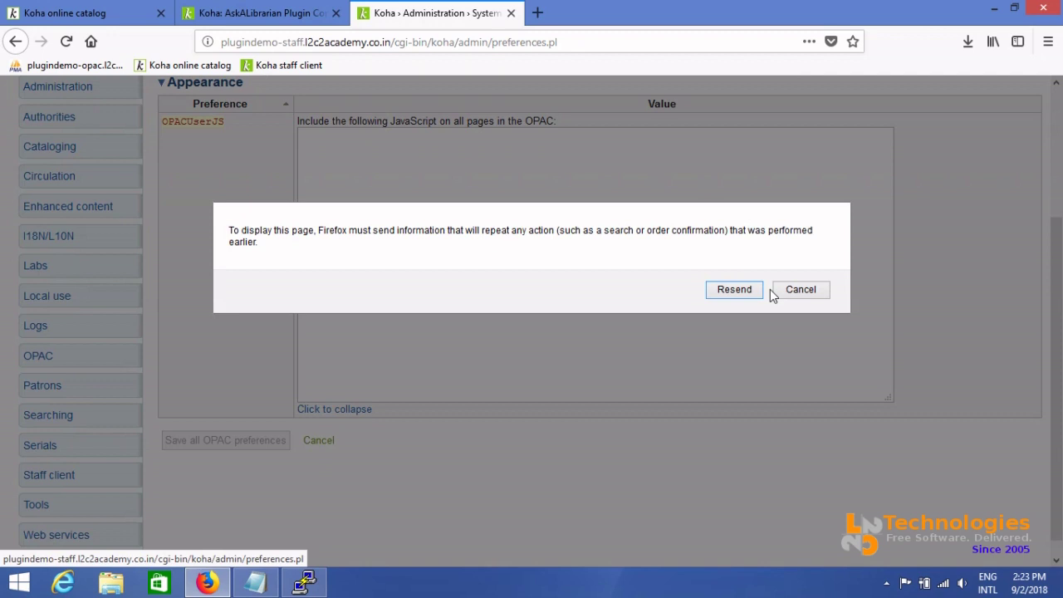
pyautogui.click(802, 287)
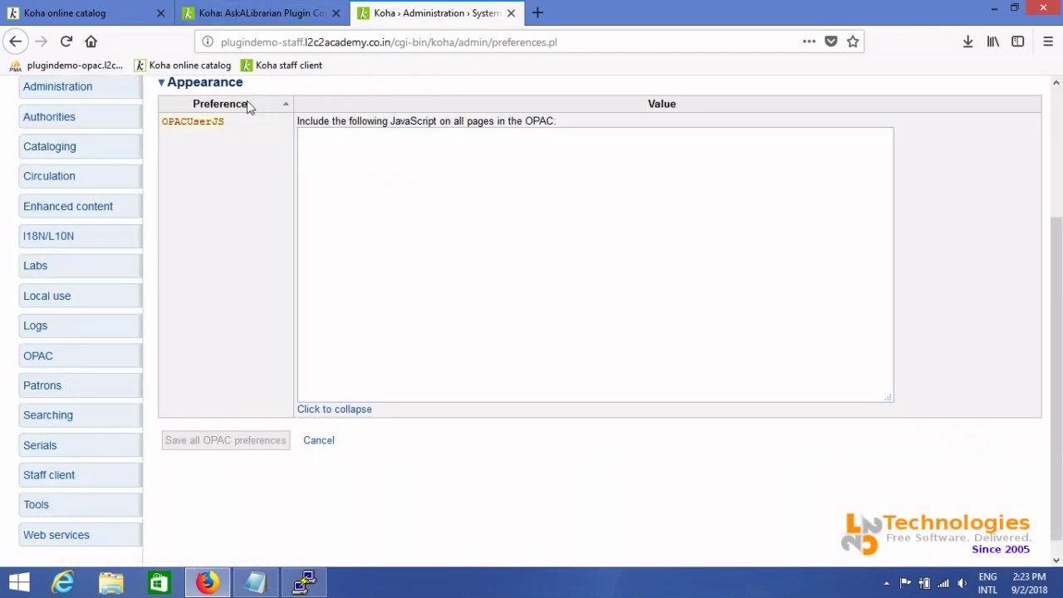
# Tick 'Enable AskALibrarian plugin' on its configuration page and save the configuration
pyautogui.click(266, 9)
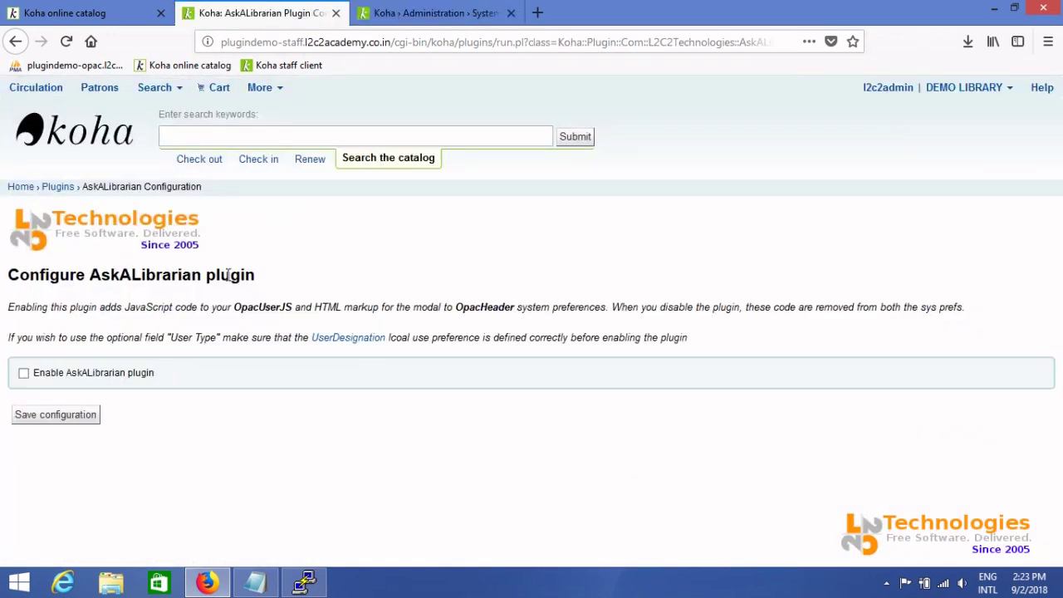
pyautogui.click(25, 374)
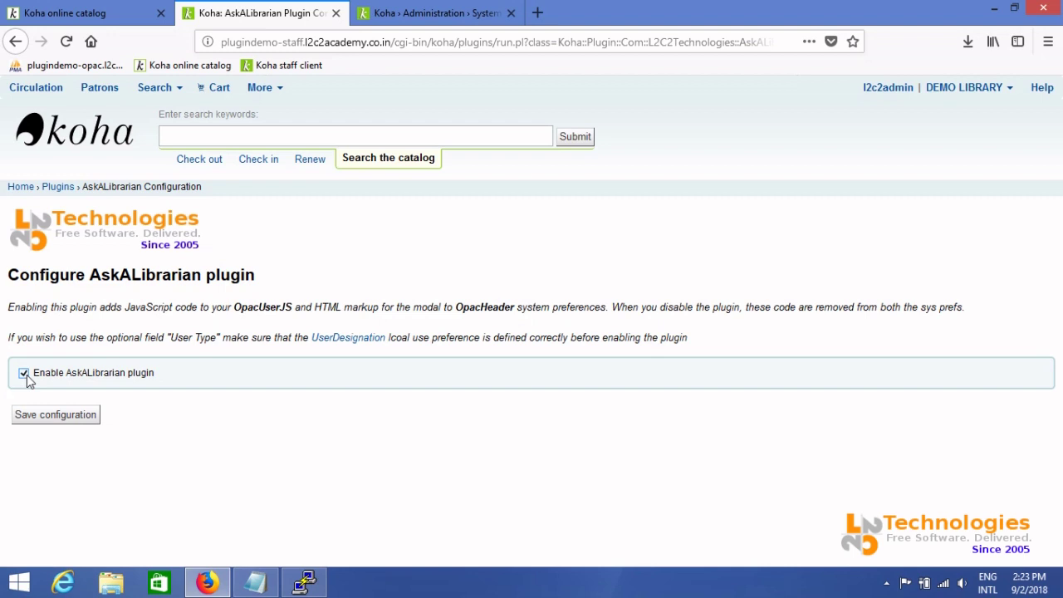
pyautogui.click(52, 415)
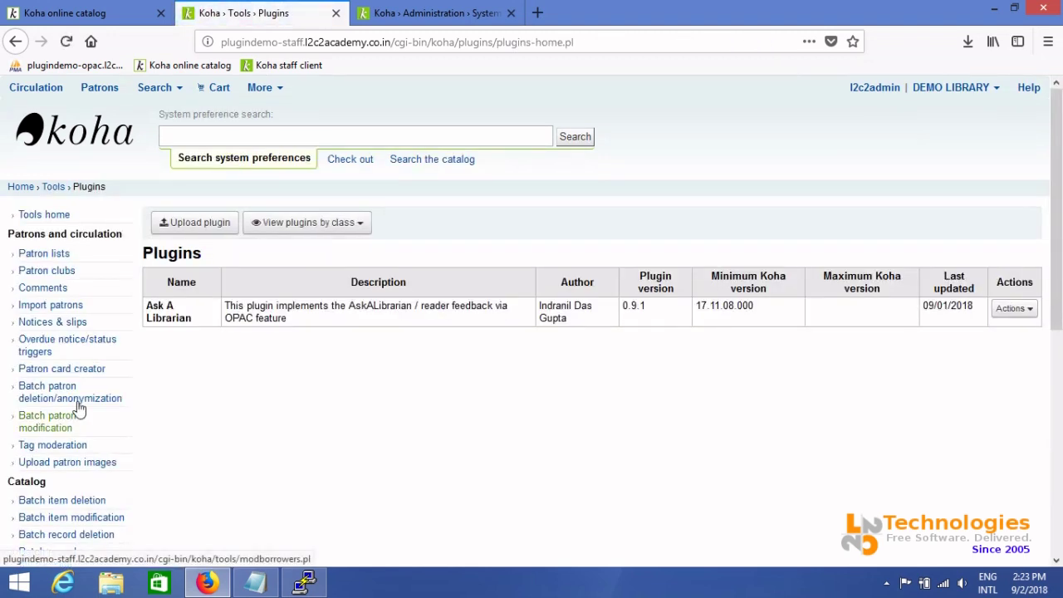
# Search the system preferences again for Opacuserjs
pyautogui.click(465, 9)
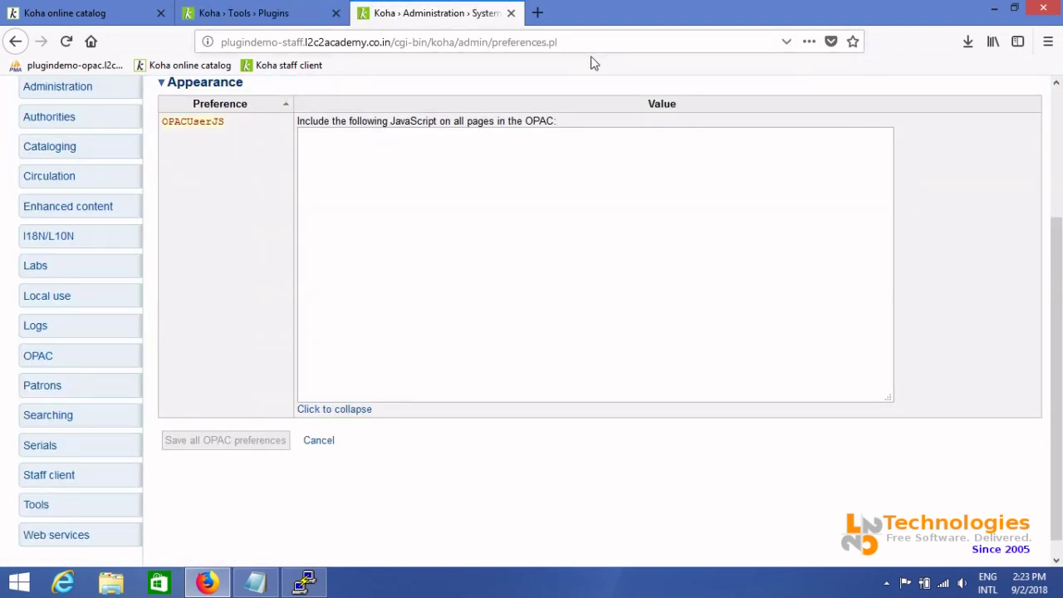
pyautogui.scroll(3, 1061, 291)
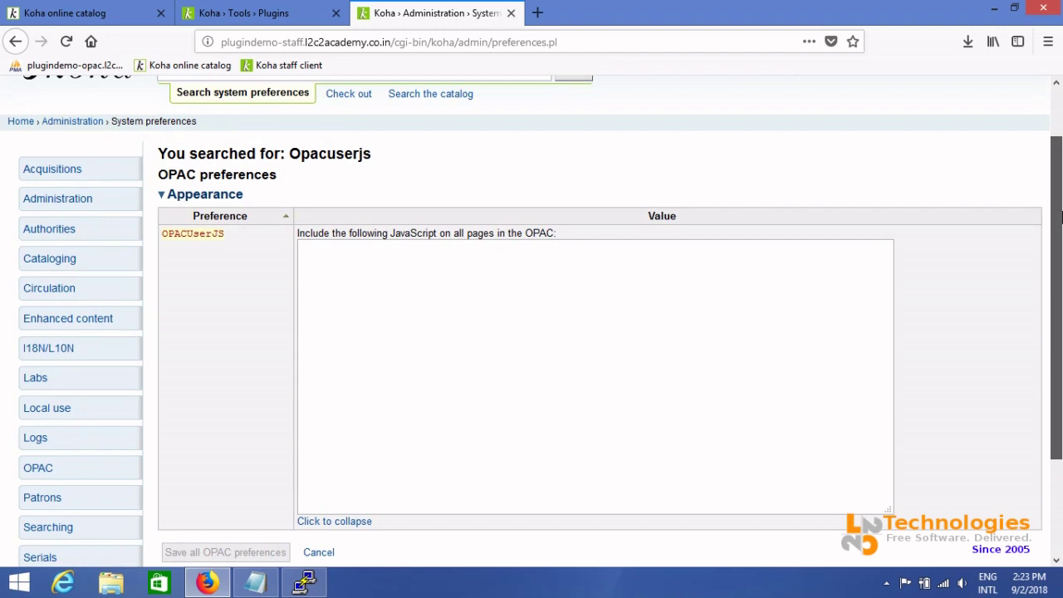
pyautogui.scroll(2, 1061, 291)
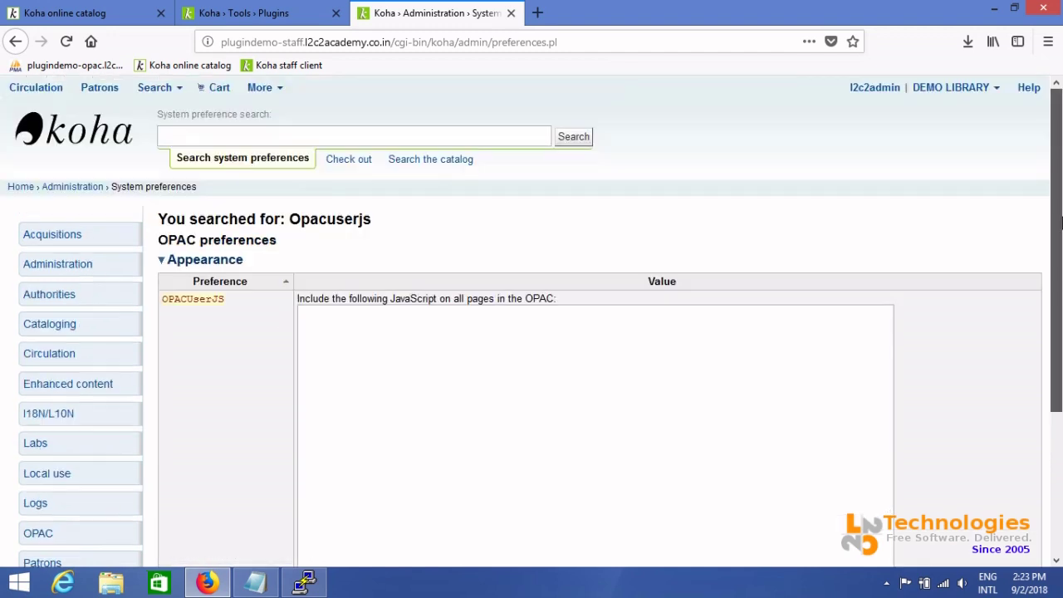
pyautogui.click(526, 136)
pyautogui.write('O')
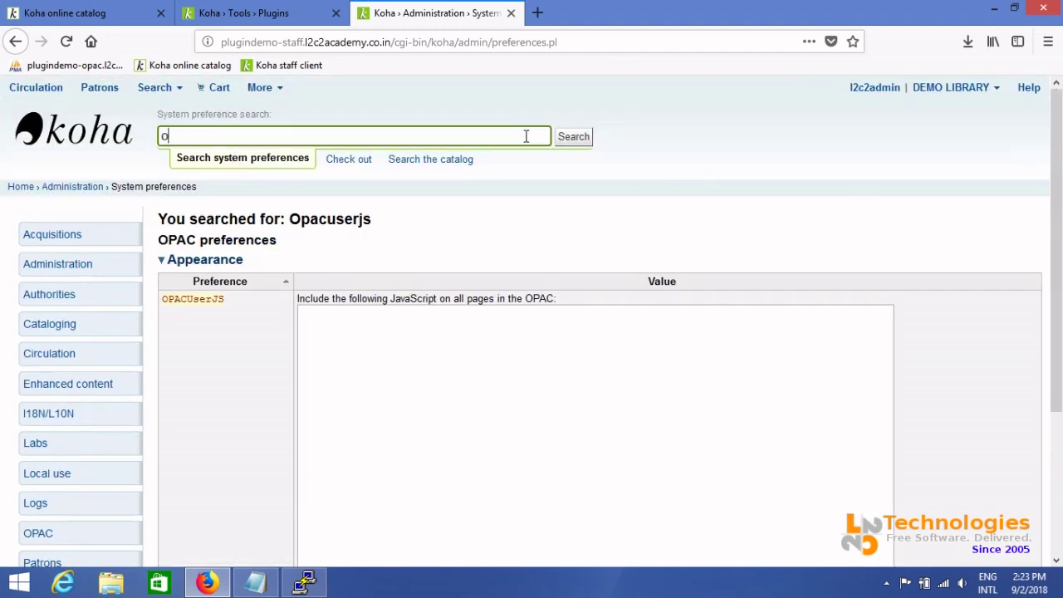
pyautogui.write('pacuserjs')
pyautogui.press('Return')
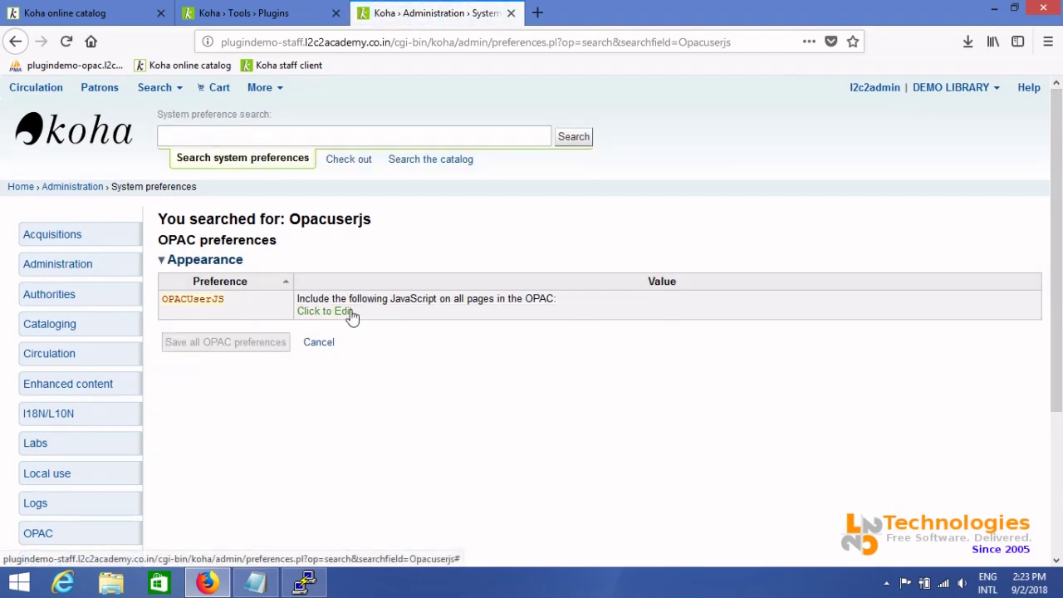
# Open OPACUserJS and scroll through the AskALibrarian JavaScript the plugin inserted
pyautogui.click(350, 313)
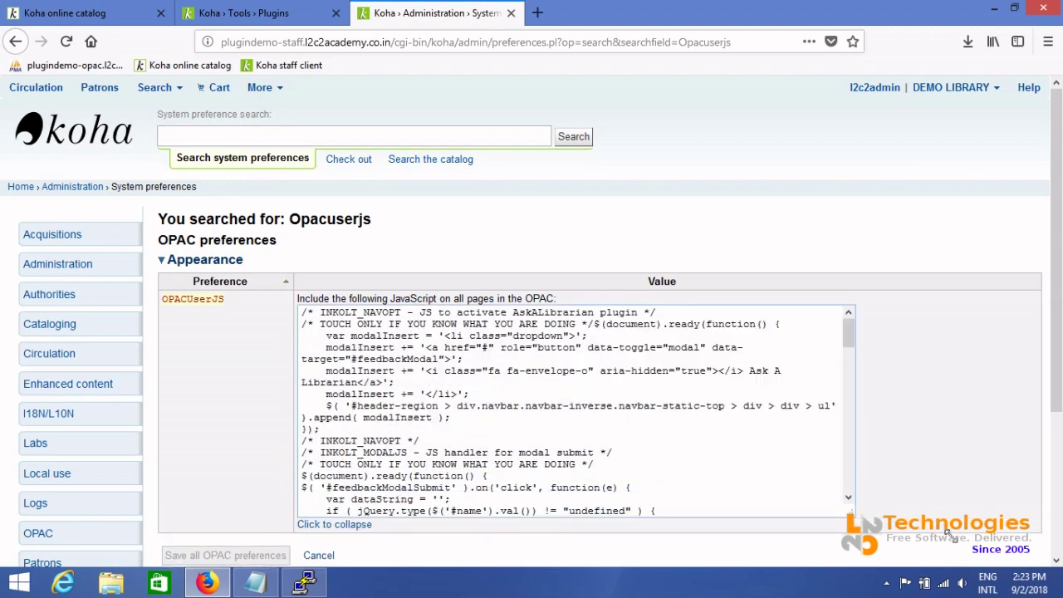
pyautogui.scroll(-5, 1057, 249)
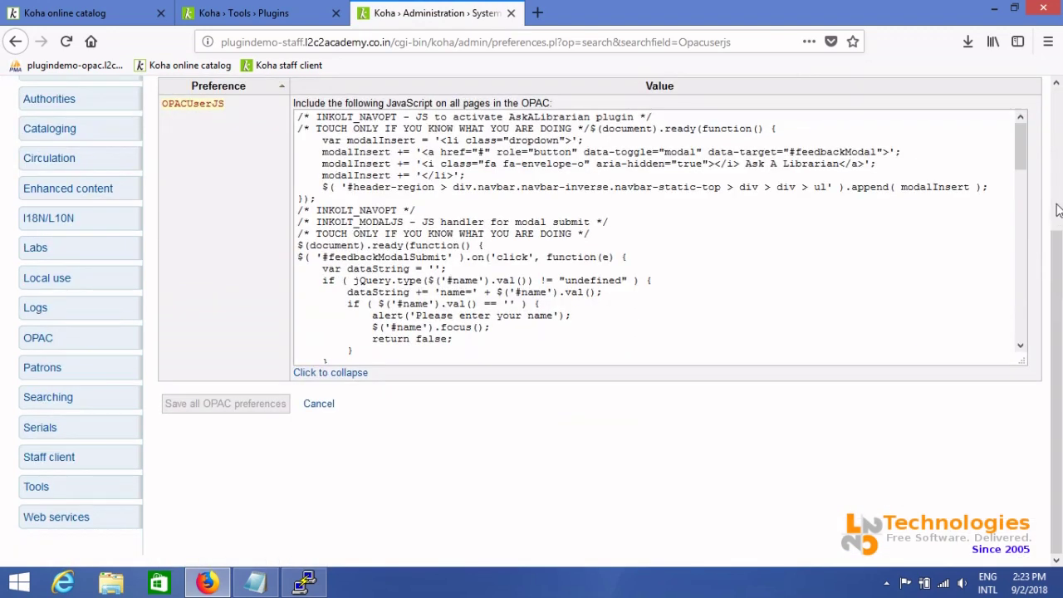
pyautogui.moveTo(1021, 148); pyautogui.dragTo(1012, 337)
pyautogui.click(601, 424)
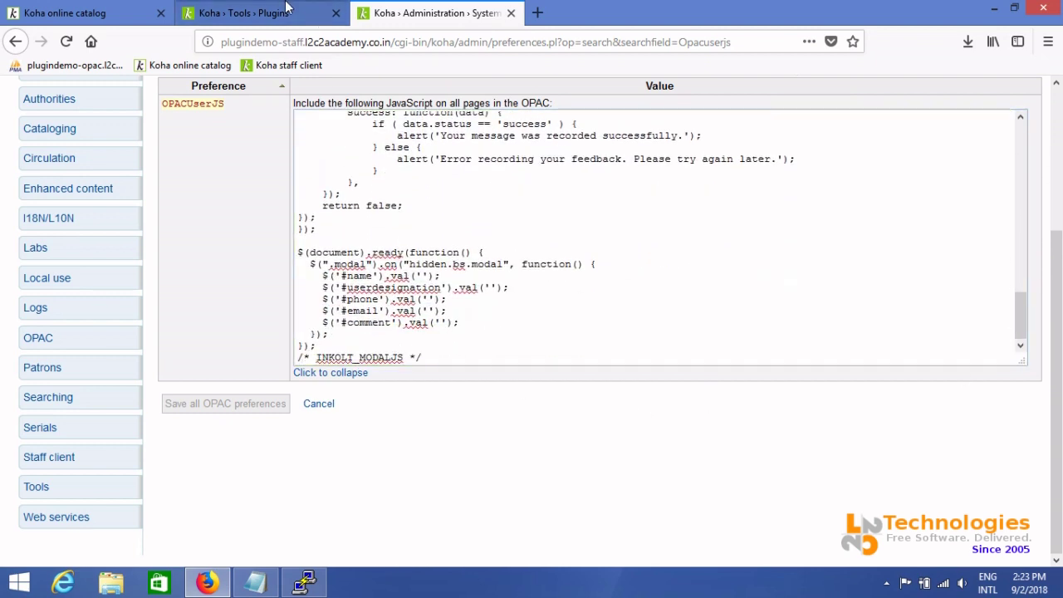
# Reload the OPAC, open Ask A Librarian to check its name, phone, email and comment fields, then cancel
pyautogui.click(104, 12)
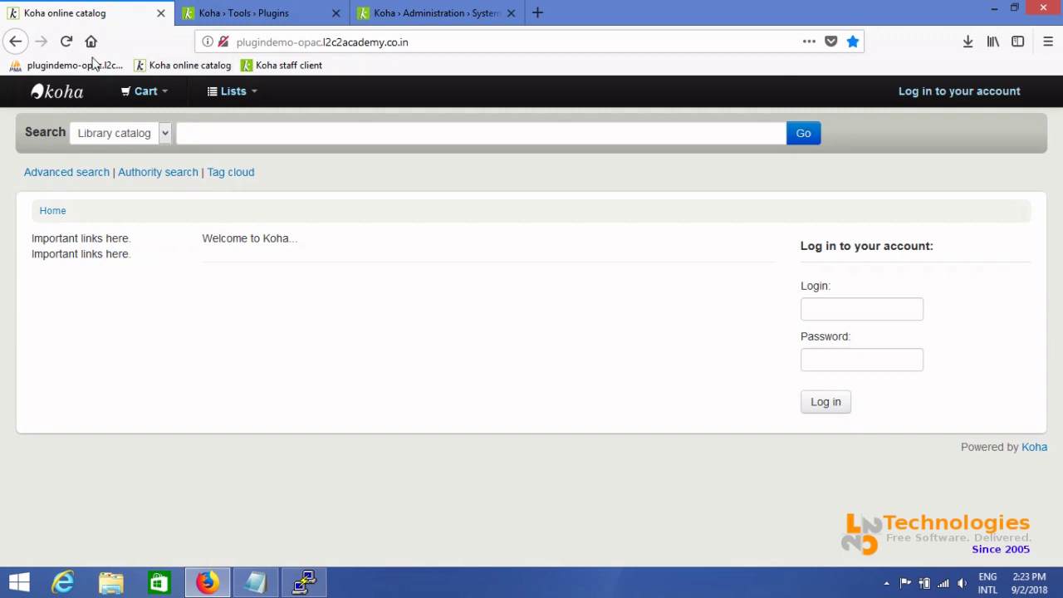
pyautogui.click(66, 41)
pyautogui.click(348, 100)
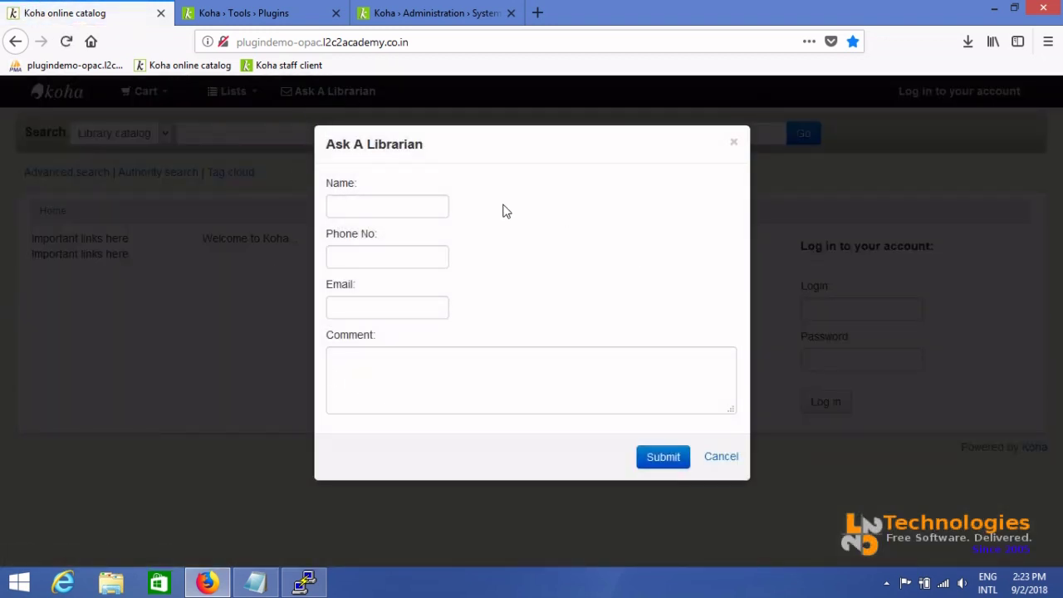
pyautogui.click(734, 460)
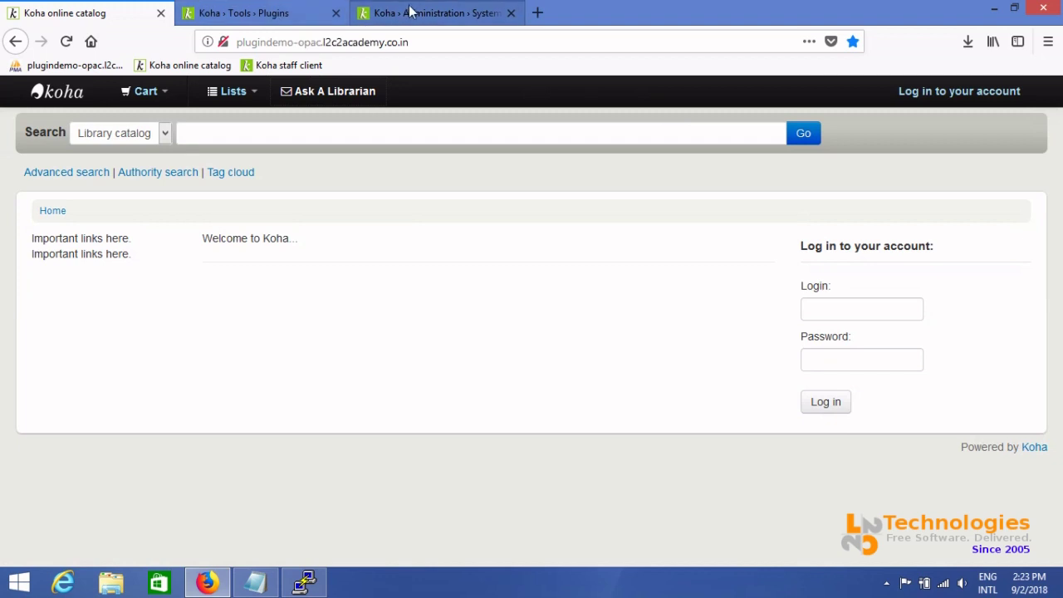
# Search the system preferences for KohaAdminEmailAddress
pyautogui.click(412, 13)
pyautogui.moveTo(1060, 303); pyautogui.dragTo(1060, 158)
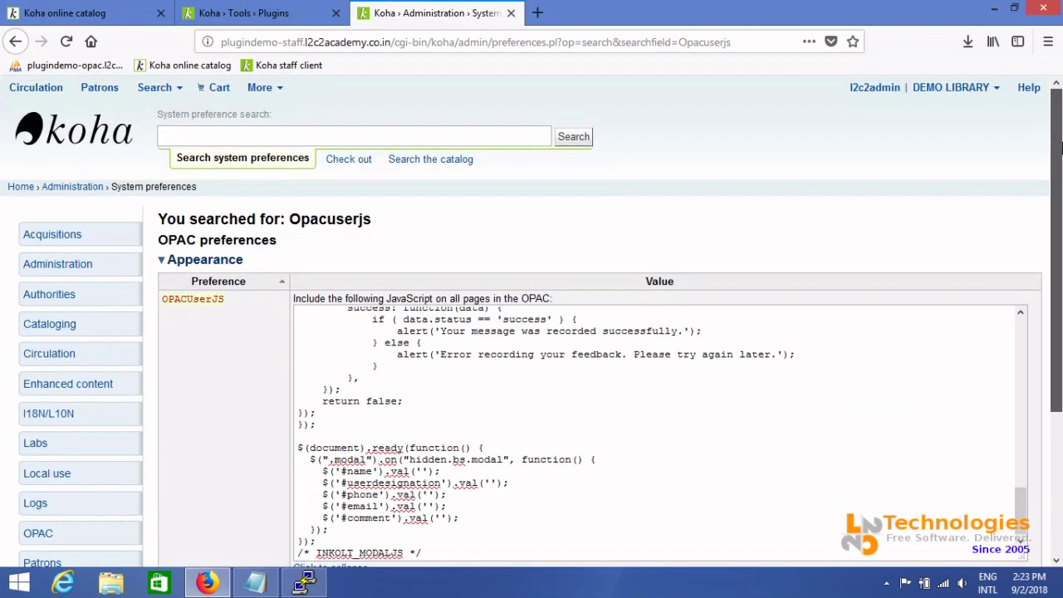
pyautogui.click(429, 135)
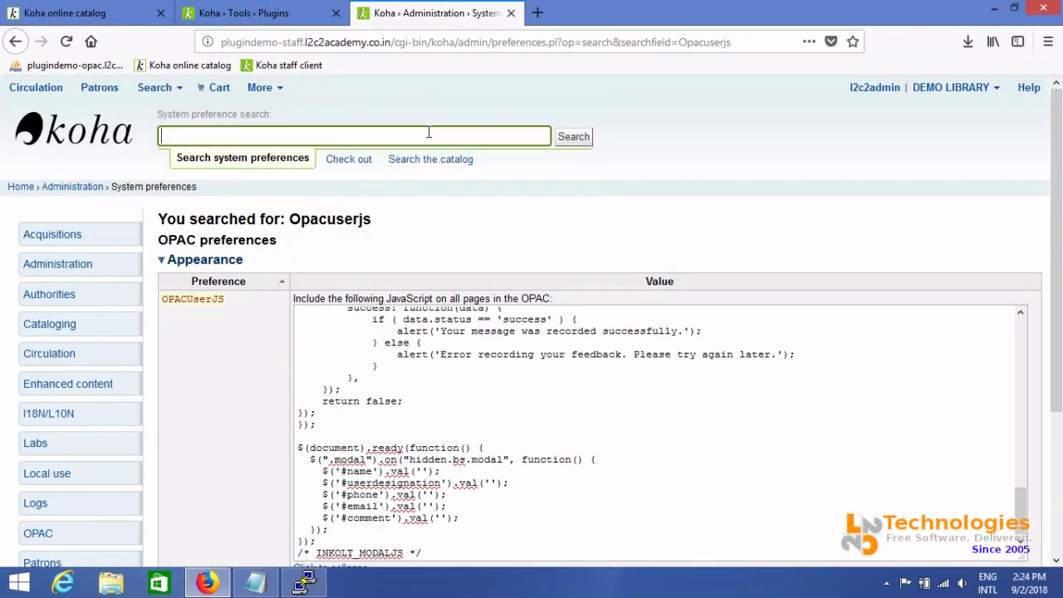
pyautogui.write('Koha')
pyautogui.press('Down')
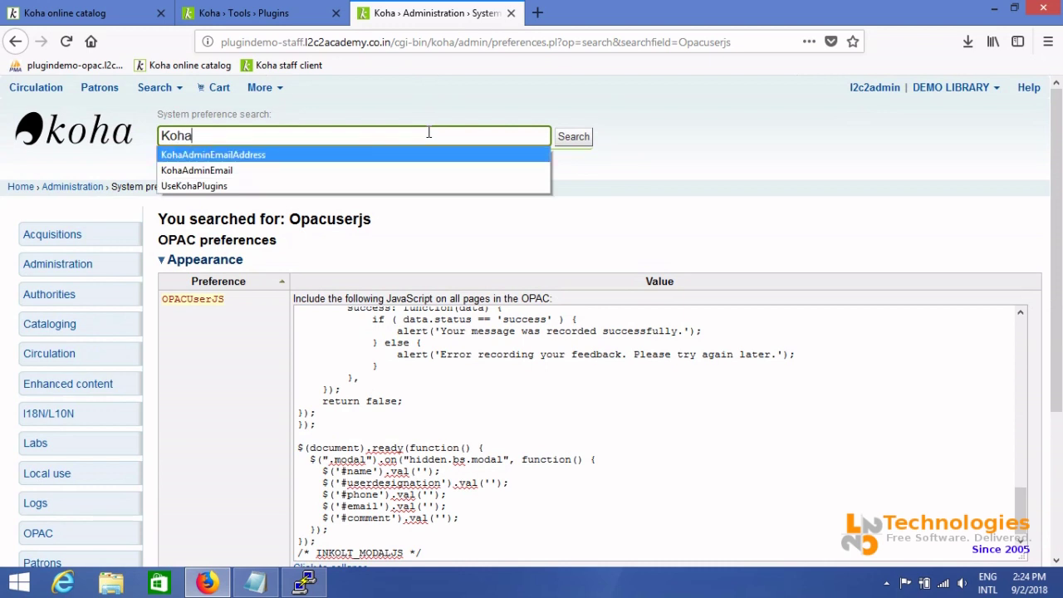
pyautogui.press('Return')
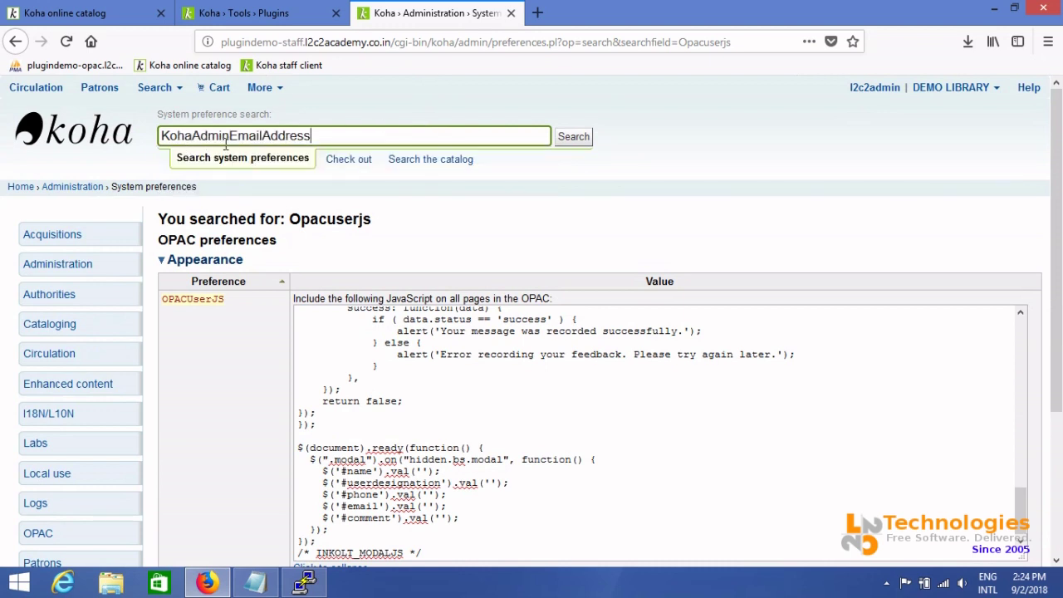
pyautogui.press('Return')
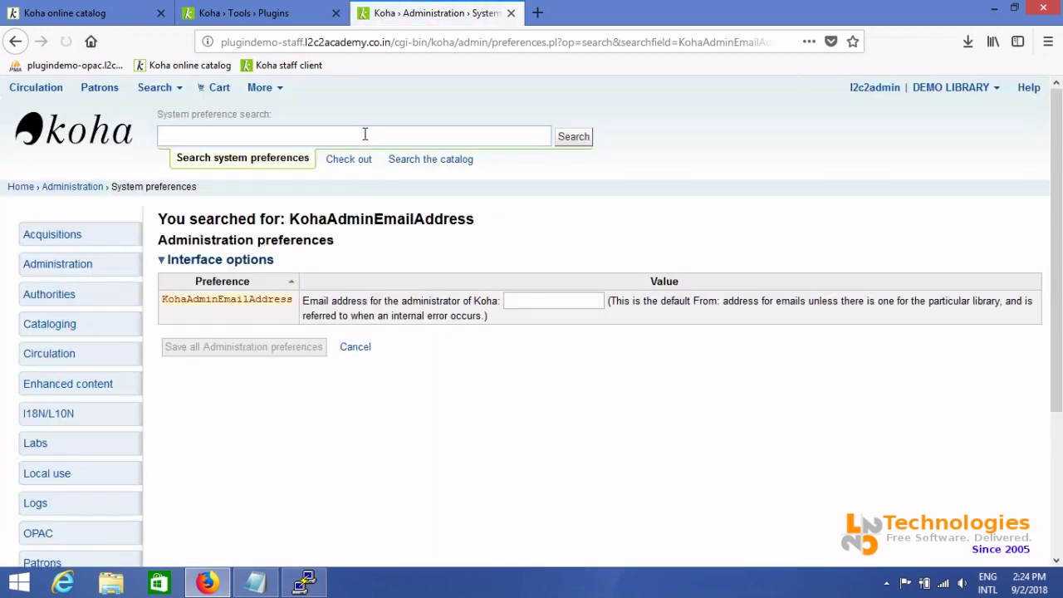
# Enter the administrator's e-mail address, save the Administration preferences, and show the desktop
pyautogui.click(551, 299)
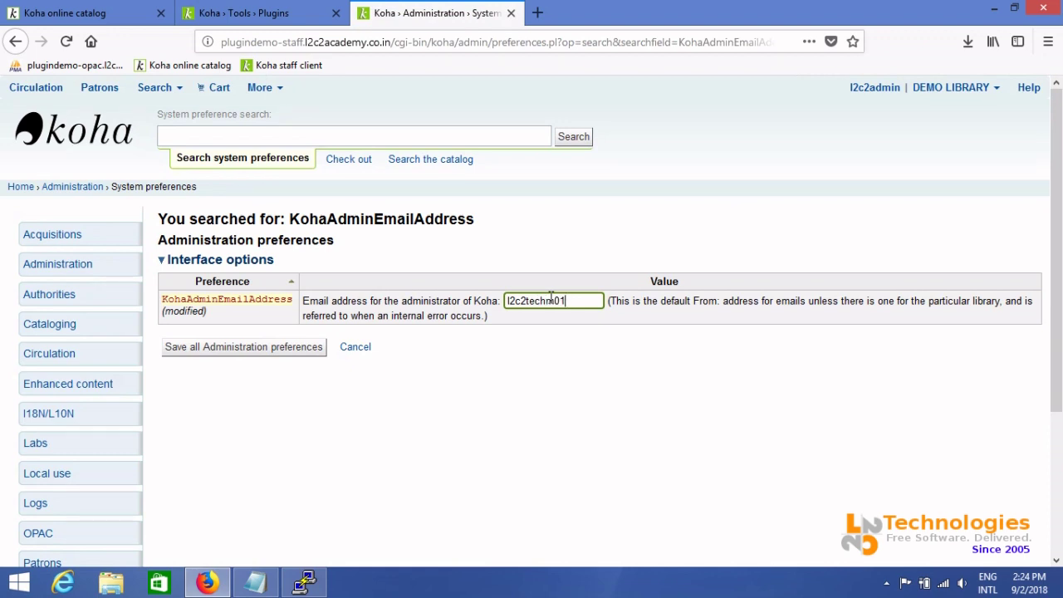
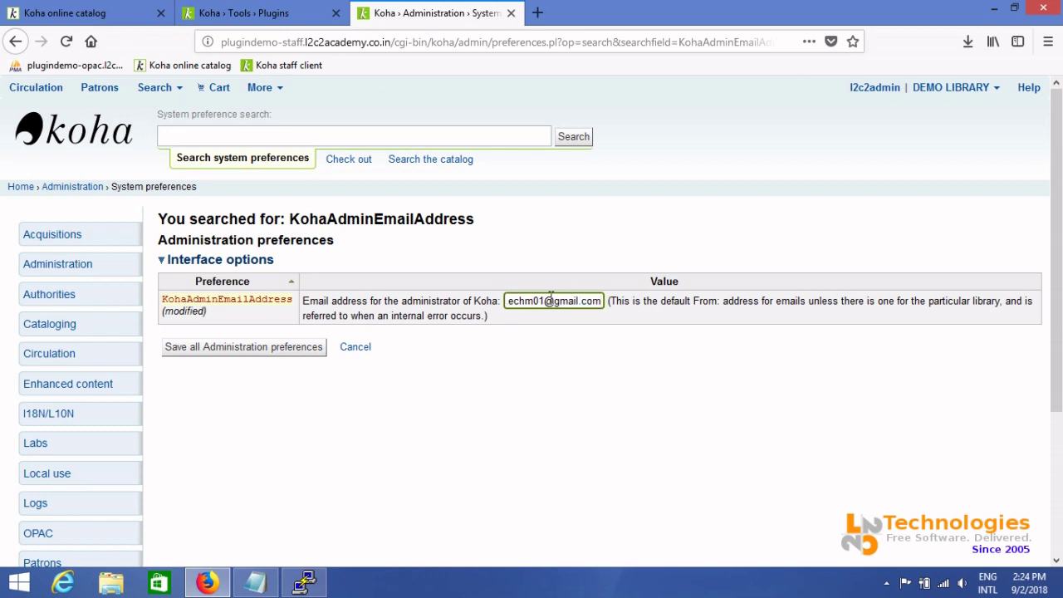
pyautogui.hotkey('shift', 'Home')
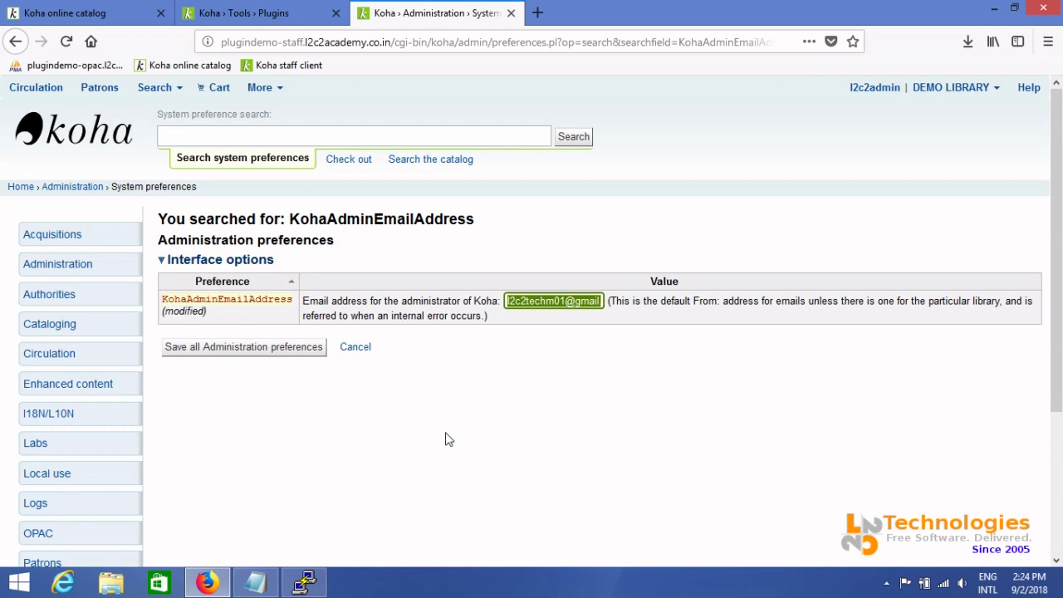
pyautogui.click(270, 349)
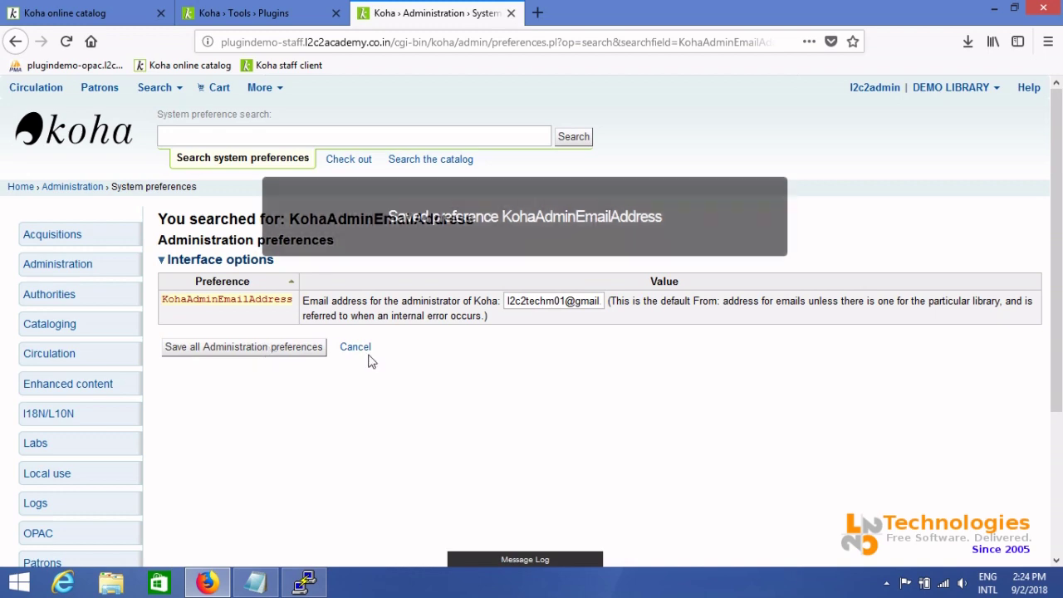
pyautogui.press('super+d')
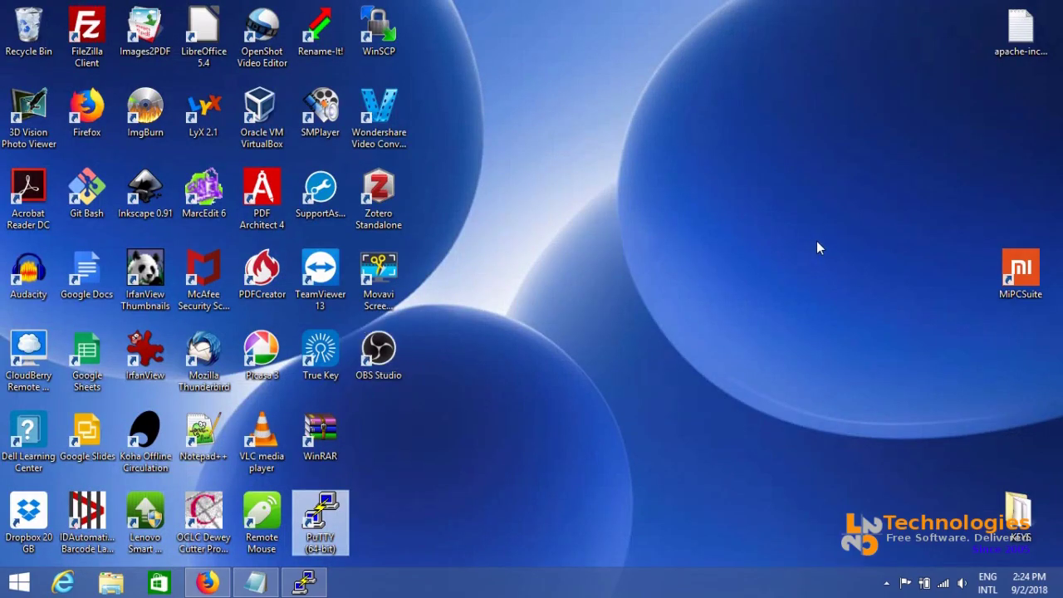
# Load the koha-plugin-askalibrarian GitHub repository and scroll to its README
pyautogui.click(207, 584)
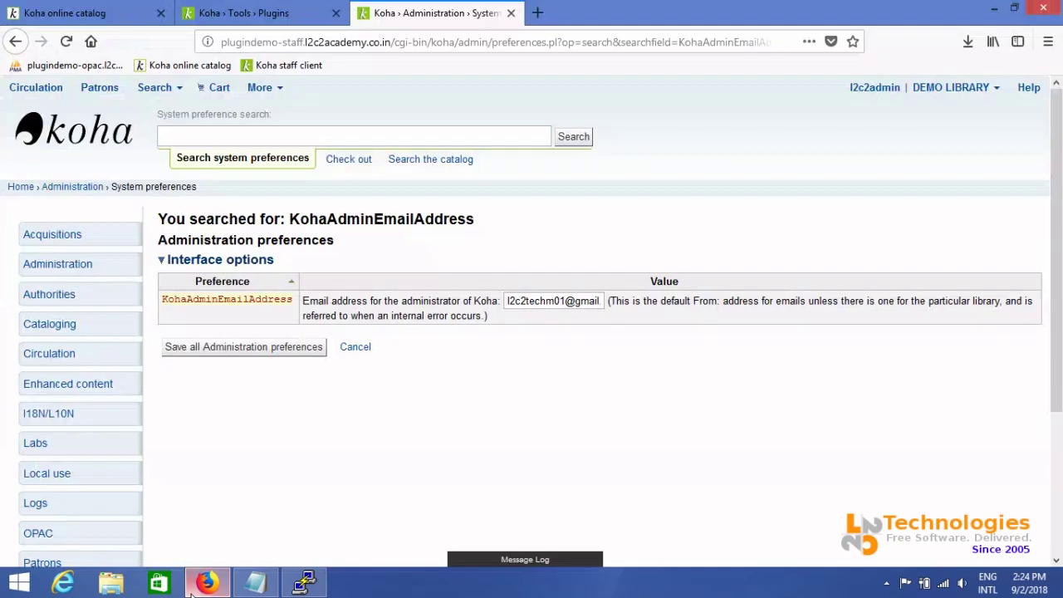
pyautogui.click(540, 22)
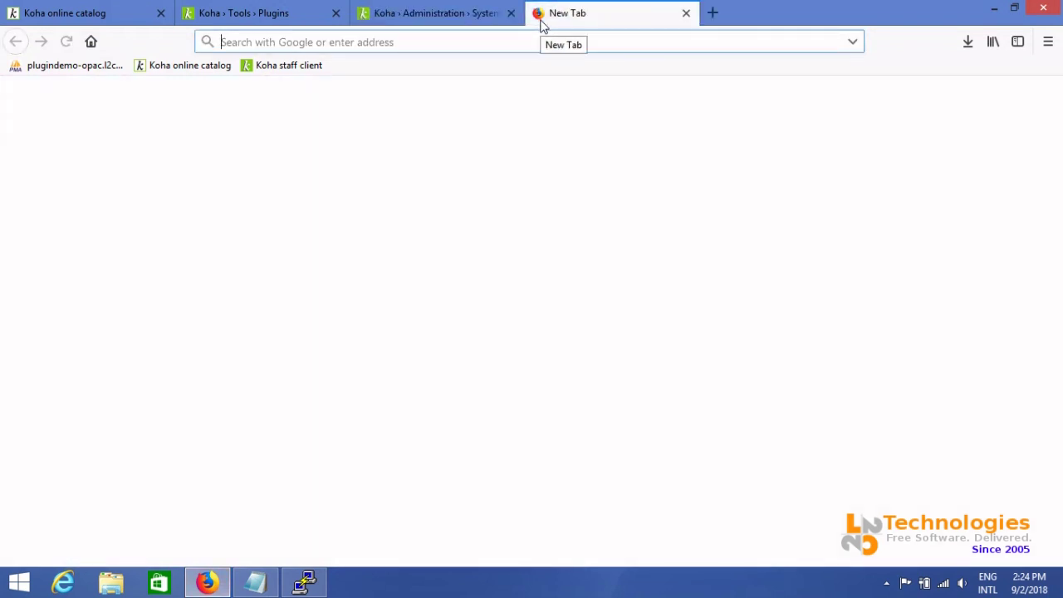
pyautogui.write('git')
pyautogui.press('Down')
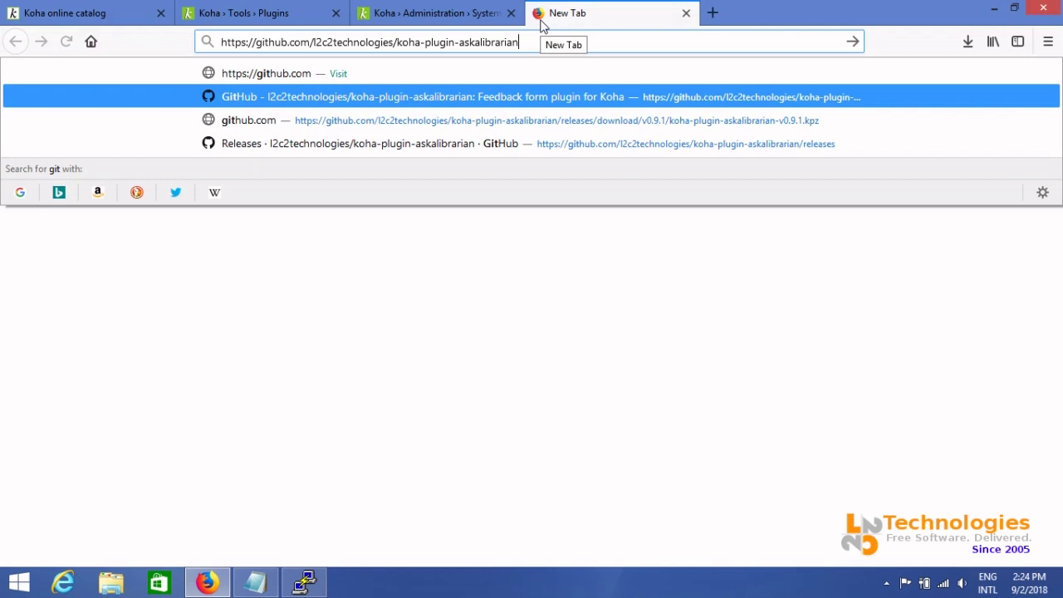
pyautogui.press('Return')
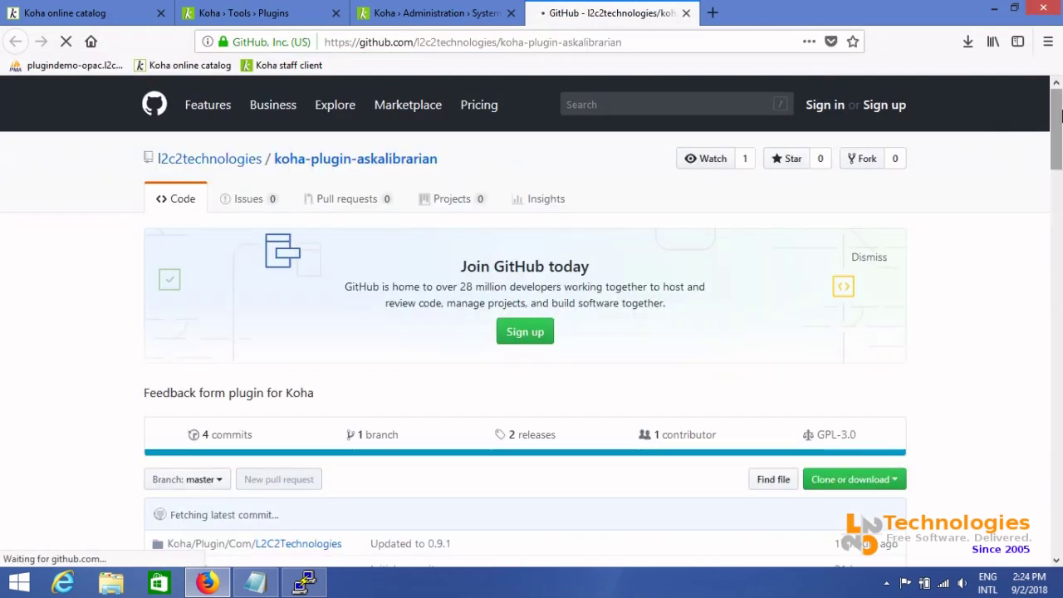
pyautogui.moveTo(1057, 114); pyautogui.dragTo(1057, 381)
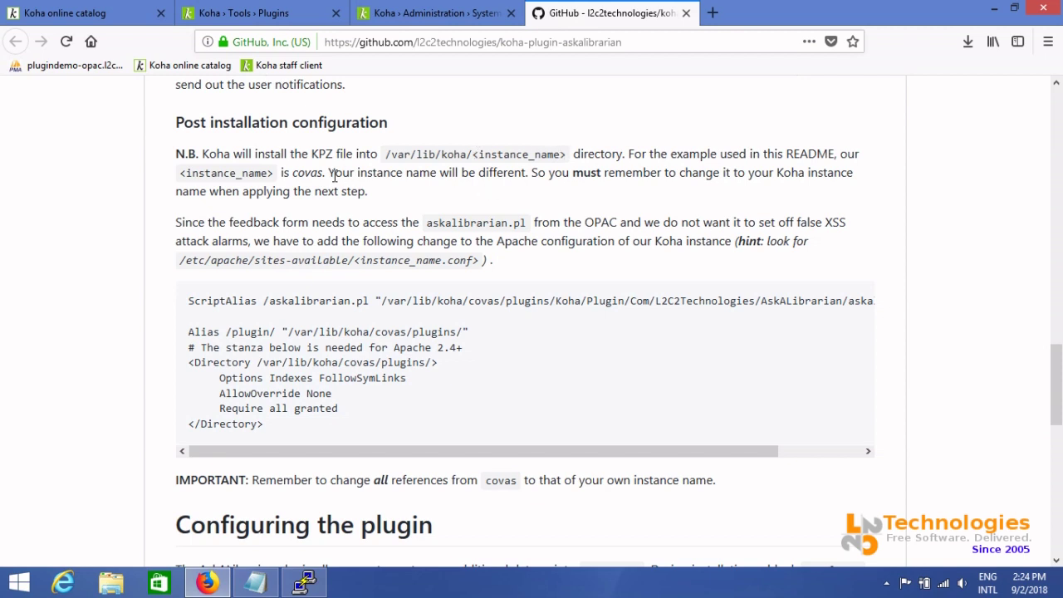
# Highlight the instance-name notes and each 'covas' in the ScriptAlias, Alias and Directory lines
pyautogui.moveTo(328, 172); pyautogui.dragTo(531, 174)
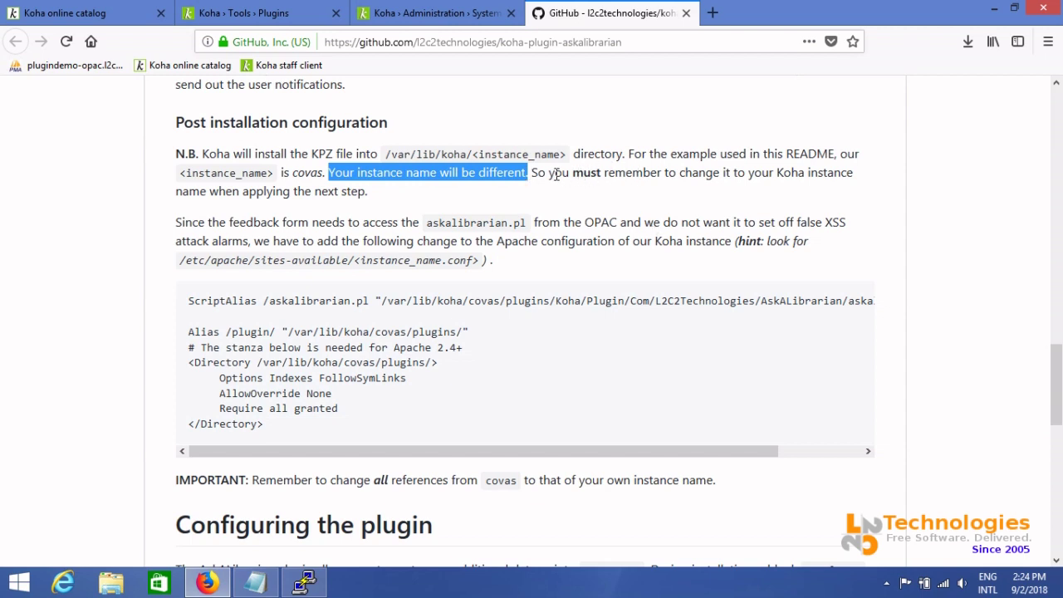
pyautogui.moveTo(536, 172); pyautogui.dragTo(859, 175)
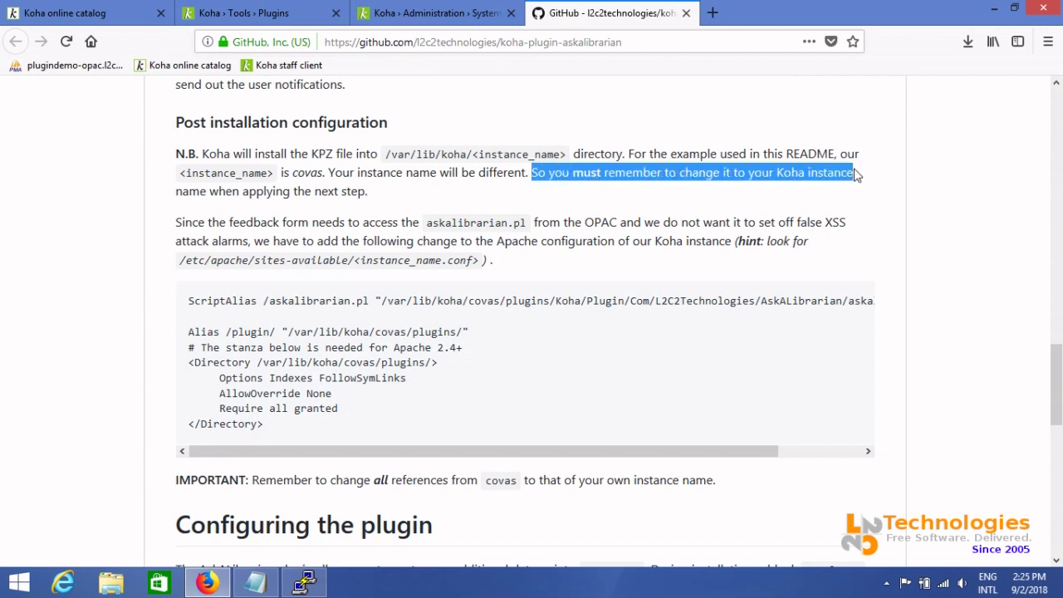
pyautogui.click(595, 346)
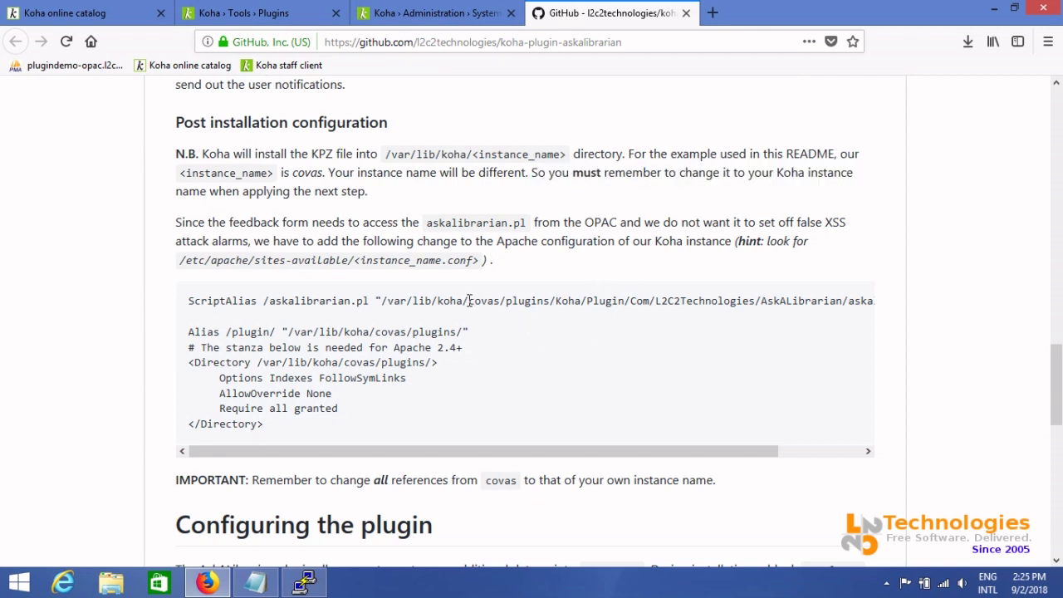
pyautogui.moveTo(469, 301); pyautogui.dragTo(502, 300)
pyautogui.doubleClick(385, 332)
pyautogui.doubleClick(360, 362)
pyautogui.click(559, 386)
# Open apache-includes-for-plugindemo.txt from the desktop in Notepad++
pyautogui.press('super+d')
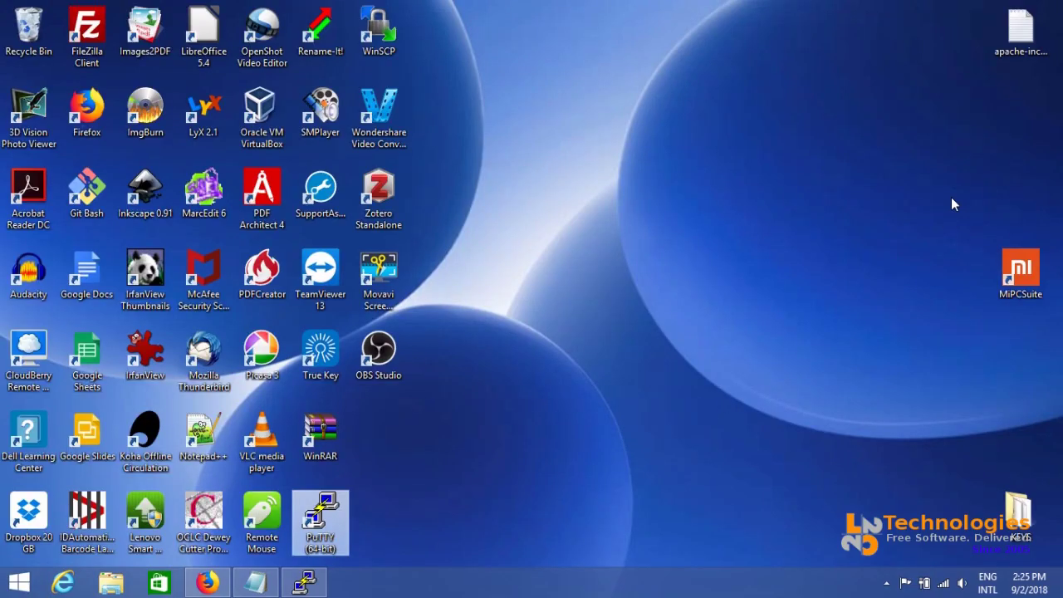
pyautogui.doubleClick(1003, 67)
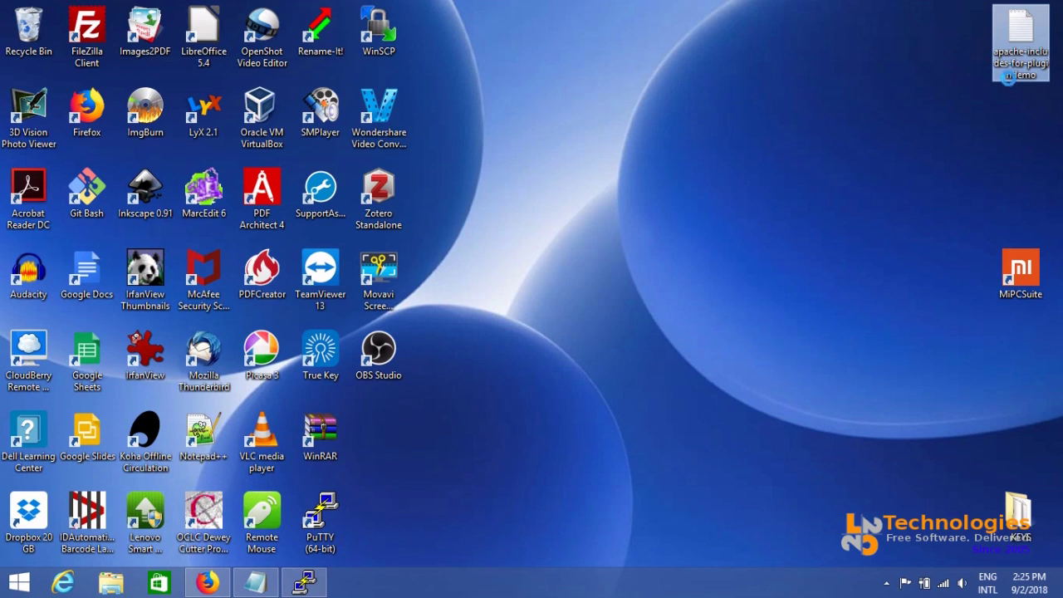
pyautogui.rightClick(1008, 76)
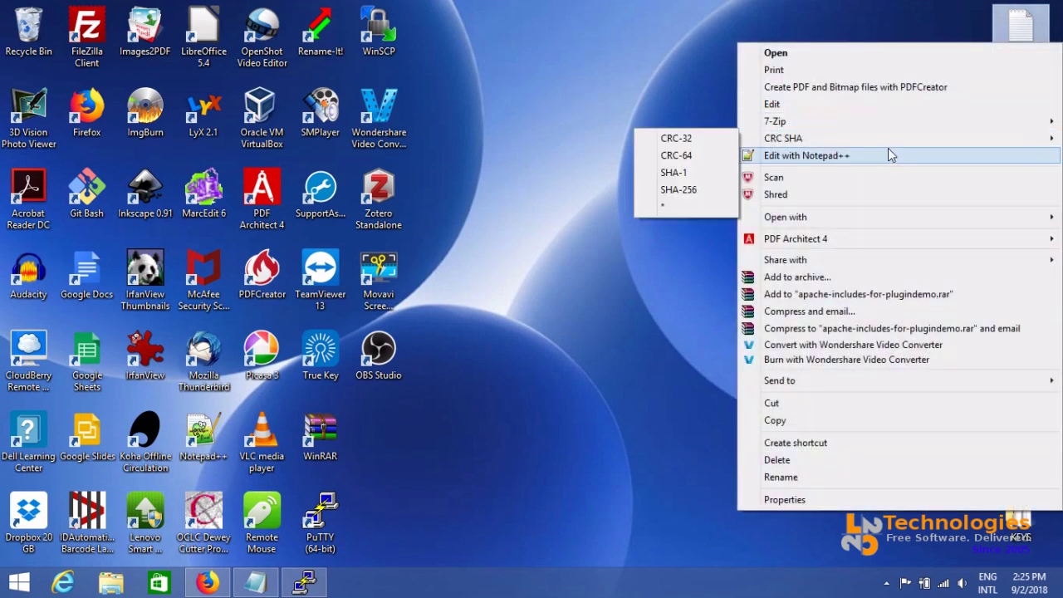
pyautogui.click(891, 155)
# Check the plugindemo paths and copy the entire Apache stanza
pyautogui.hotkey('ctrl', 'a')
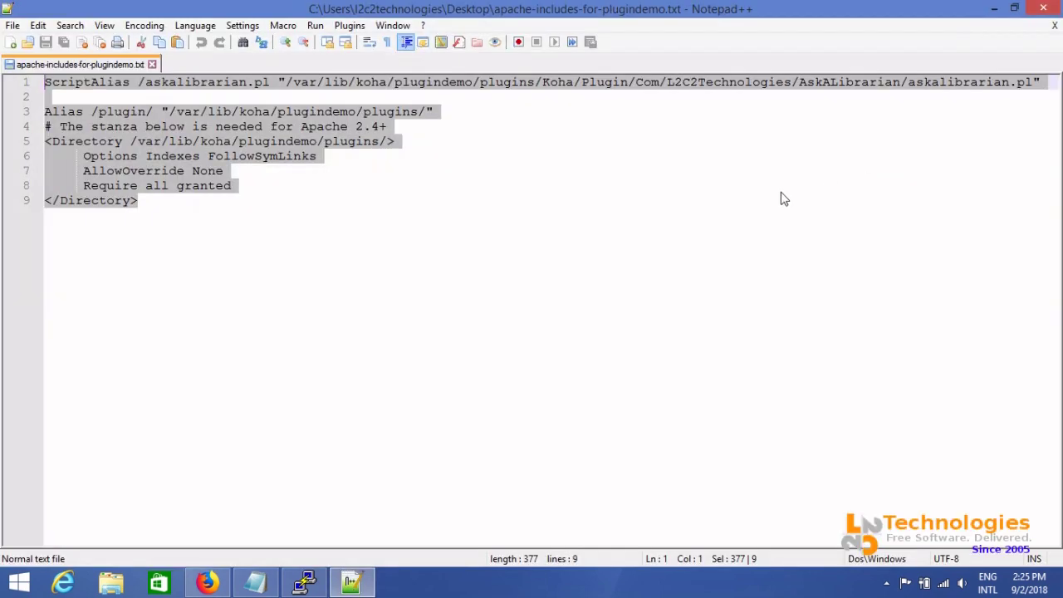
pyautogui.click(781, 192)
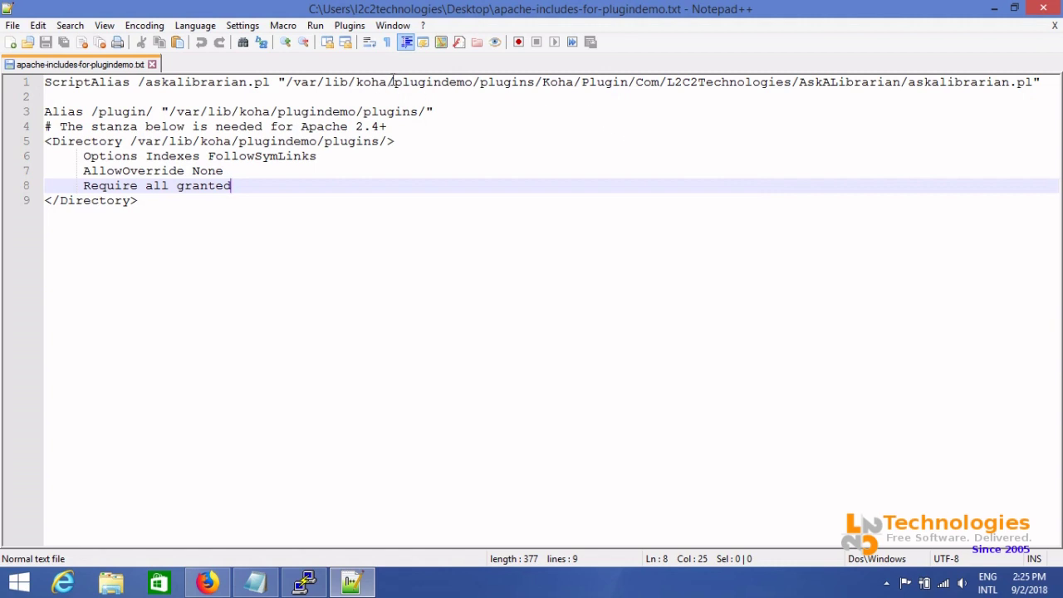
pyautogui.moveTo(394, 81); pyautogui.dragTo(474, 82)
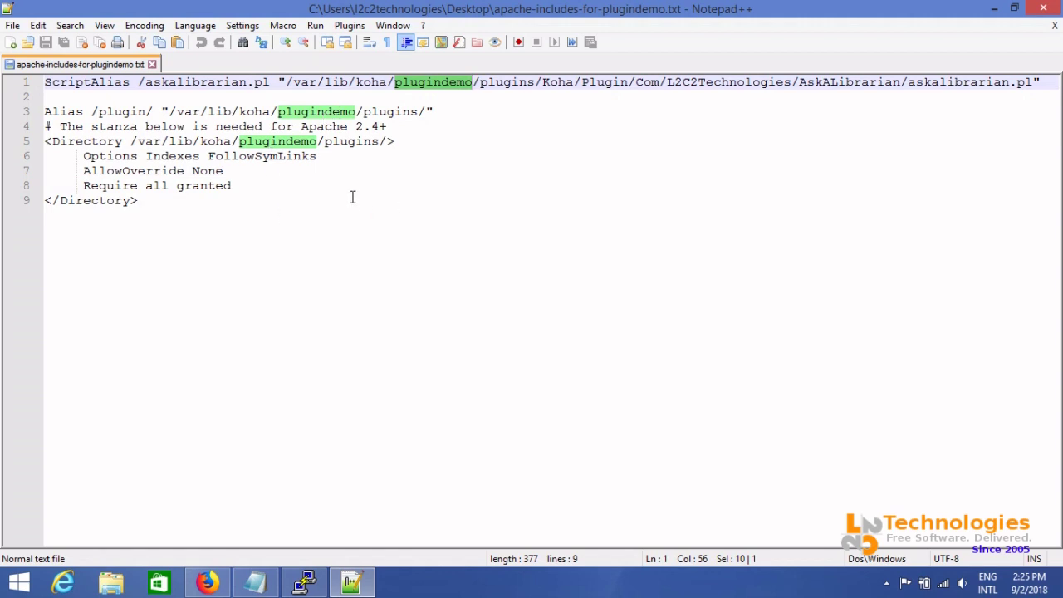
pyautogui.click(172, 205)
pyautogui.moveTo(172, 206); pyautogui.dragTo(38, 81)
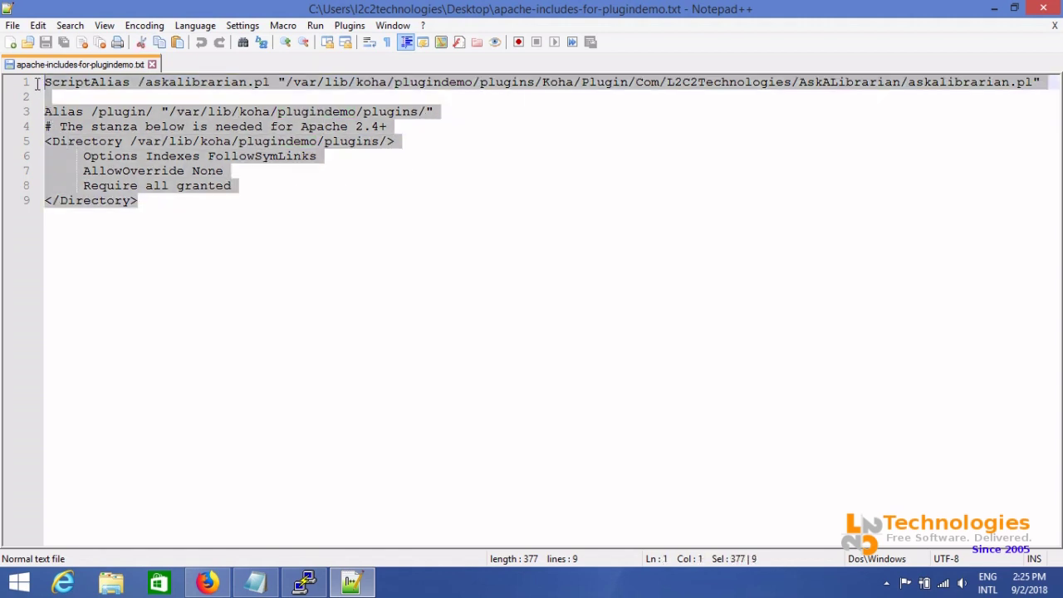
pyautogui.rightClick(99, 86)
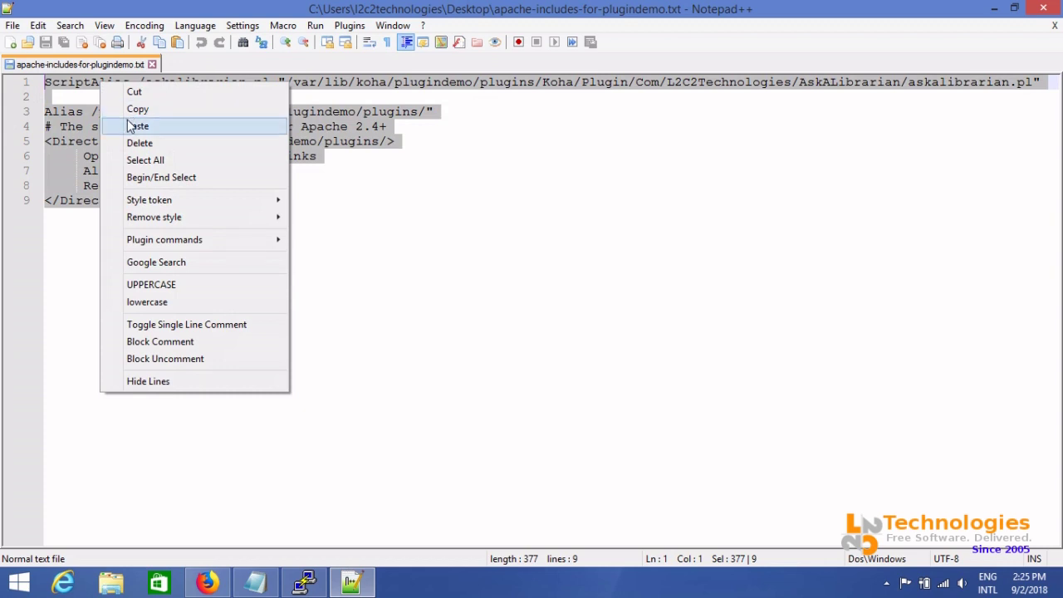
pyautogui.click(129, 109)
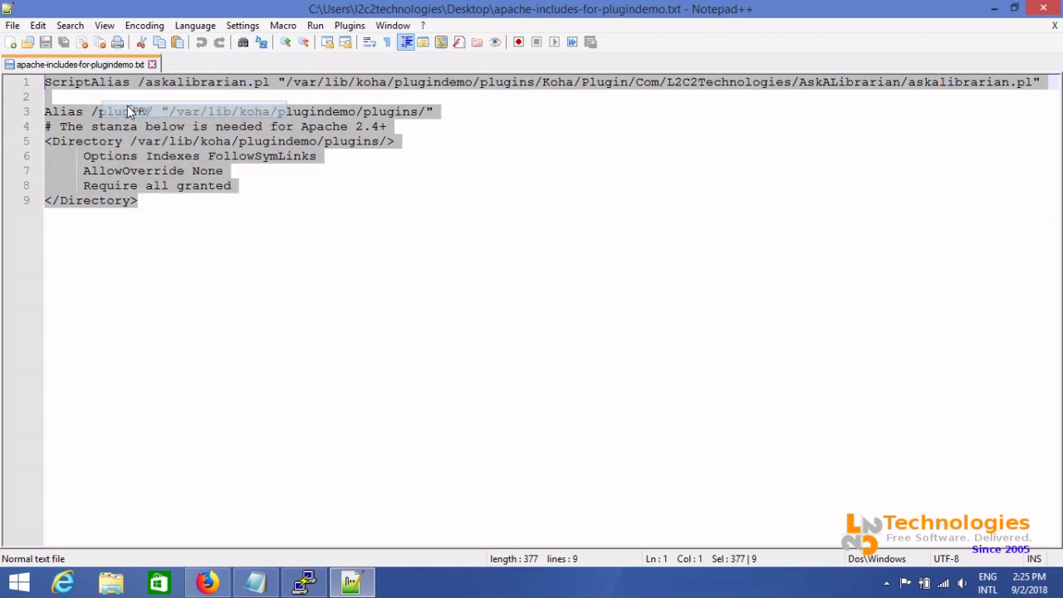
# Open /etc/apache2/sites-available/plugindemo.conf in vi in the PuTTY terminal
pyautogui.click(304, 582)
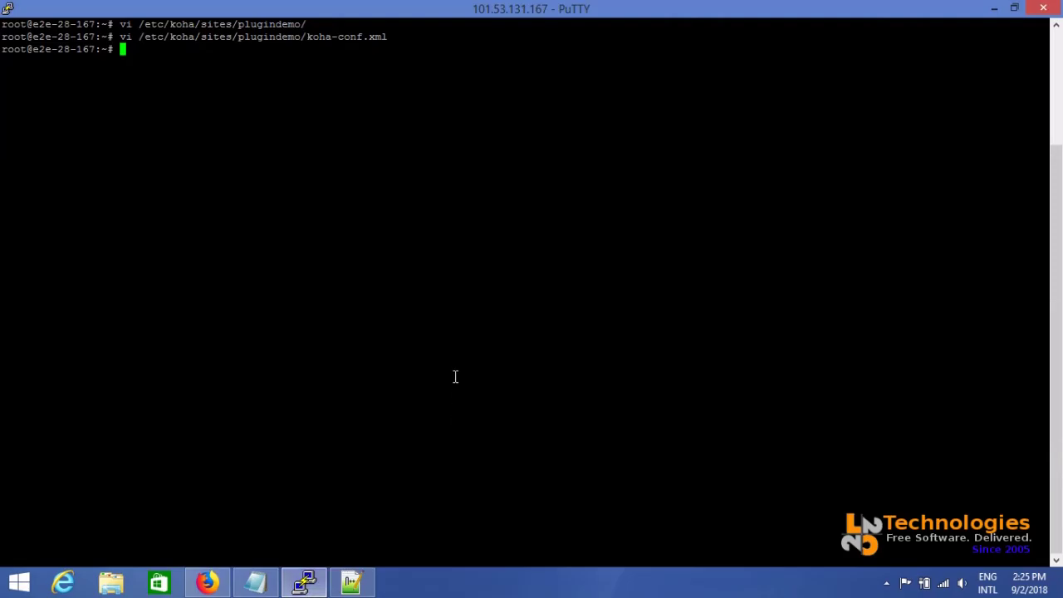
pyautogui.press('Return')
pyautogui.press('Return')
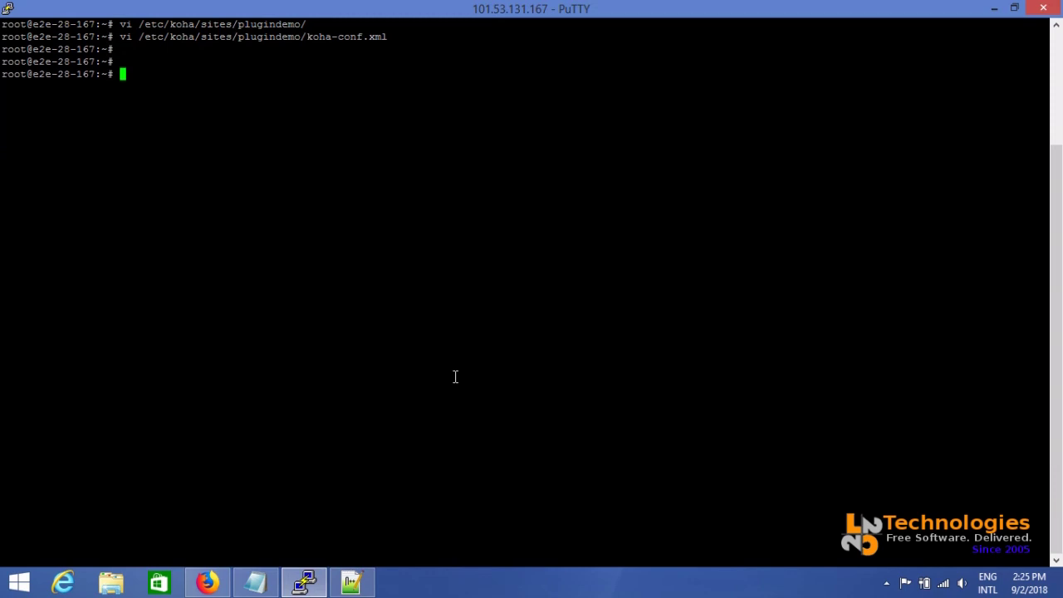
pyautogui.write('vi /etc/apa')
pyautogui.press('Tab')
pyautogui.write('site')
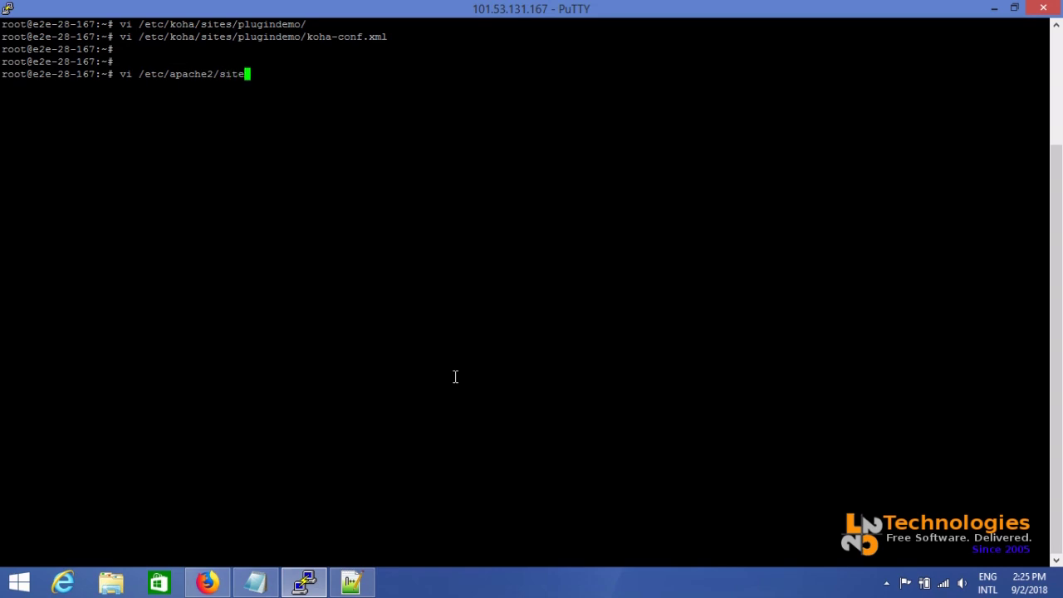
pyautogui.write('s-a')
pyautogui.press('Tab')
pyautogui.write('plug')
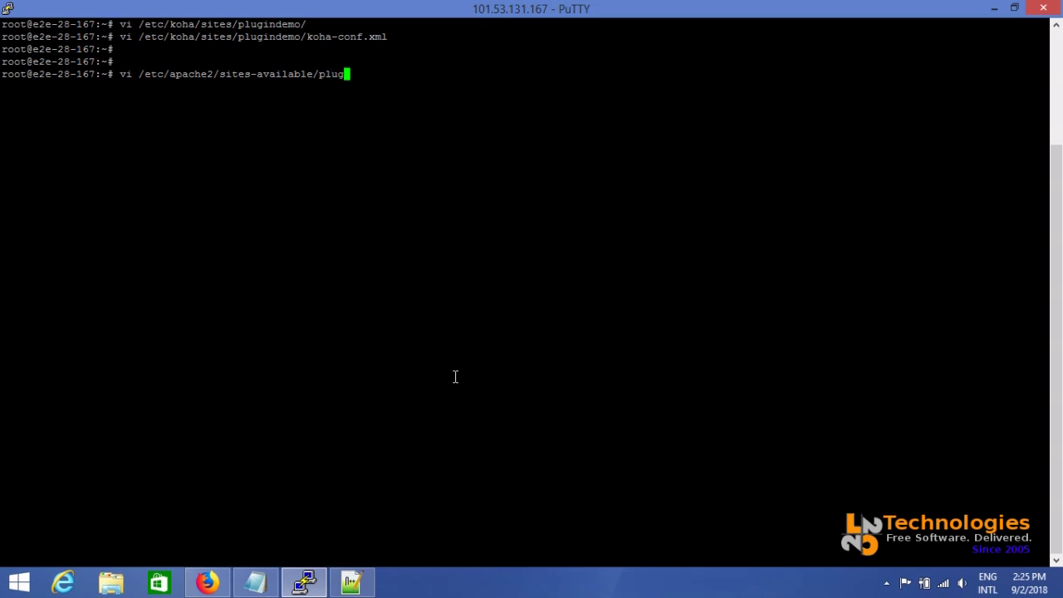
pyautogui.press('Tab')
pyautogui.press('Return')
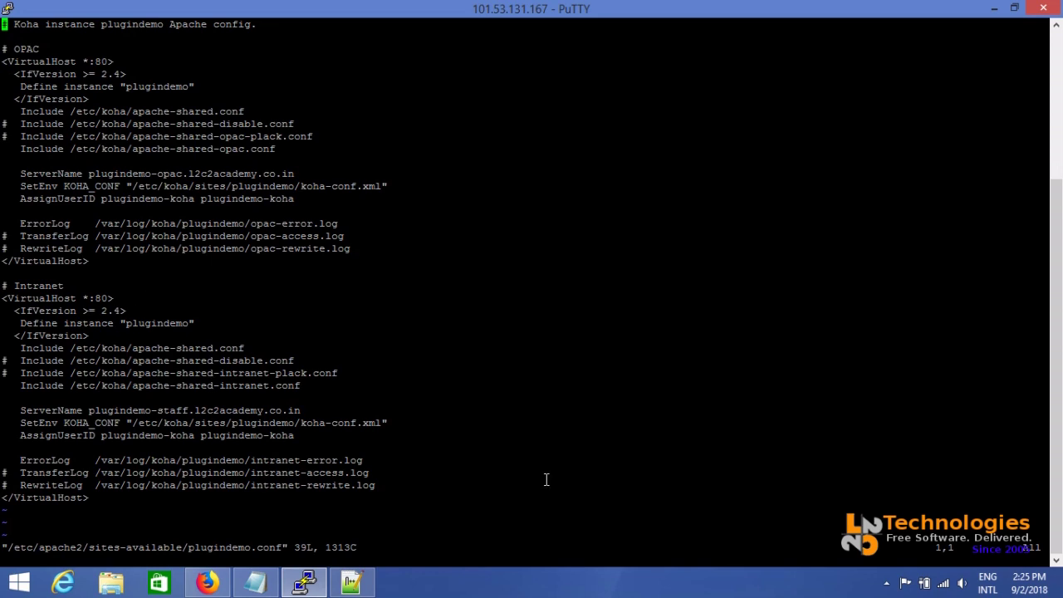
# Paste the copied stanza after the final </VirtualHost> line and save with :wq
pyautogui.press('Down')
pyautogui.press('Down')
pyautogui.press('Down')
pyautogui.press('Down')
pyautogui.press('Down')
pyautogui.press('Down')
pyautogui.press('Down')
pyautogui.press('Down')
pyautogui.press('Down')
pyautogui.press('Down')
pyautogui.press('Down')
pyautogui.press('Down')
pyautogui.press('Down')
pyautogui.press('Down')
pyautogui.press('Down')
pyautogui.press('Down')
pyautogui.press('Down')
pyautogui.press('Down')
pyautogui.press('Down')
pyautogui.press('Down')
pyautogui.press('End')
pyautogui.press('a')
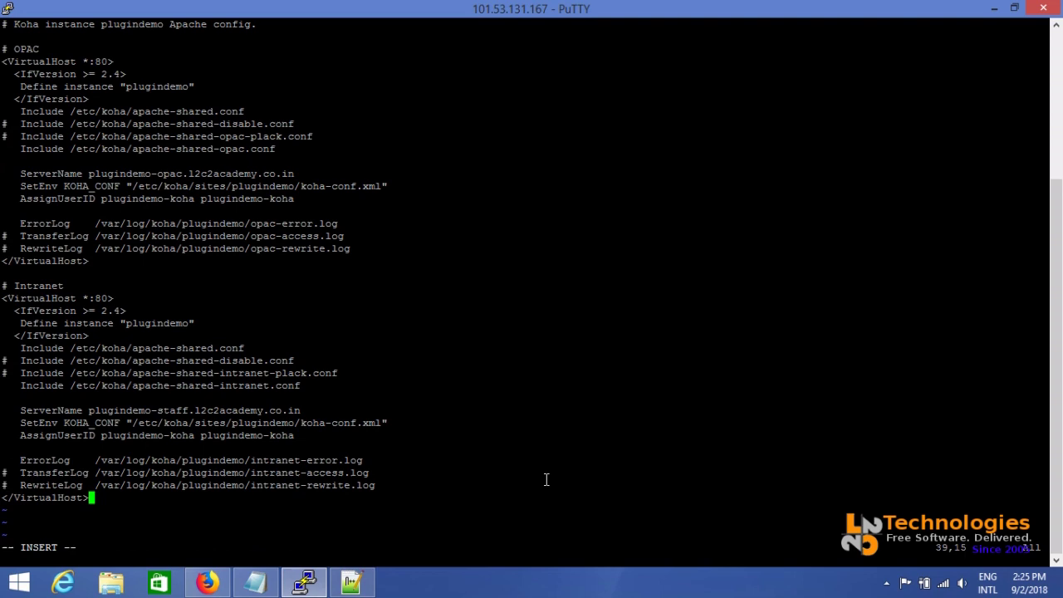
pyautogui.press('Return')
pyautogui.press('Return')
pyautogui.rightClick(186, 529)
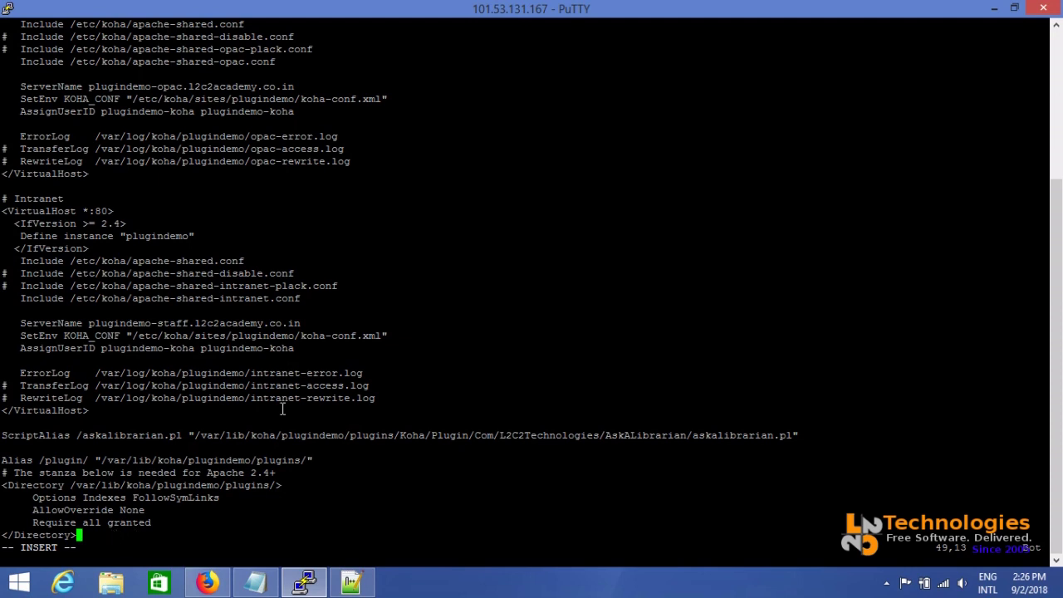
pyautogui.press('Escape')
pyautogui.write(':wq')
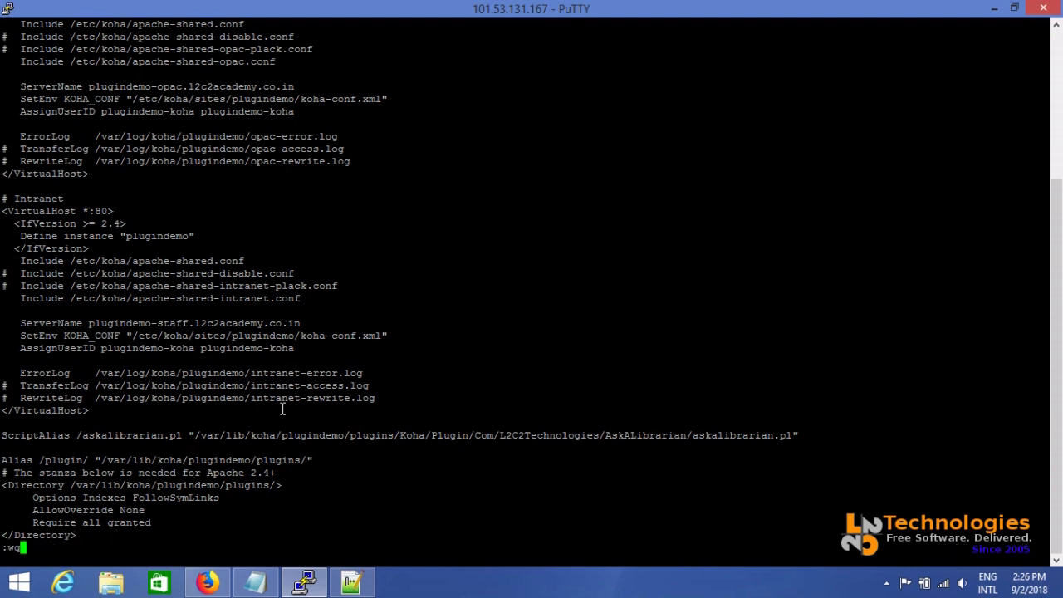
pyautogui.press('Return')
# Restart Apache with 'service apache2 restart'
pyautogui.press('Return')
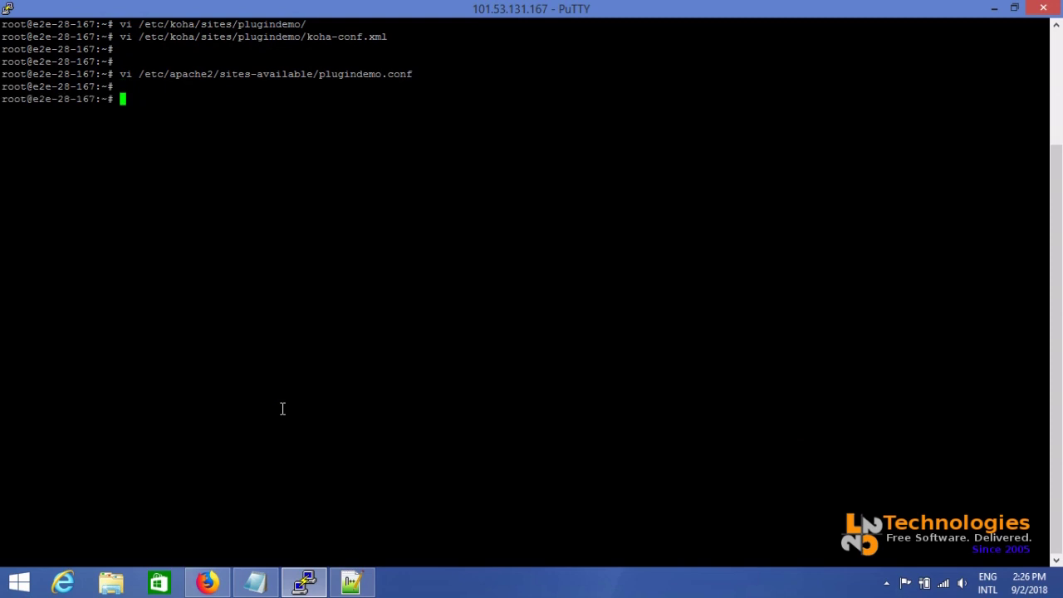
pyautogui.press('Return')
pyautogui.write('ser')
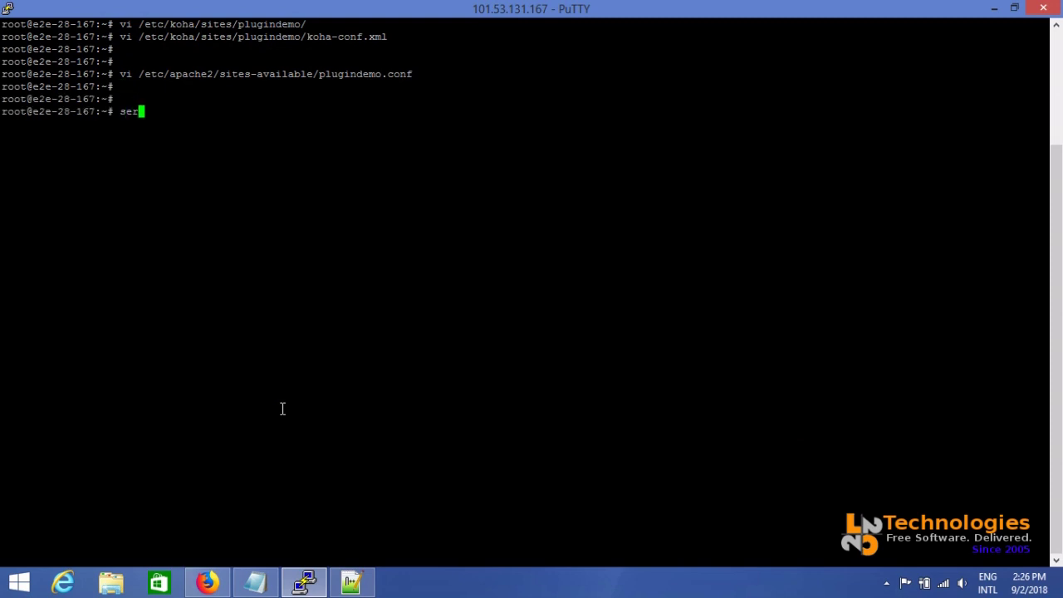
pyautogui.write('vice apache2 restart')
pyautogui.press('Return')
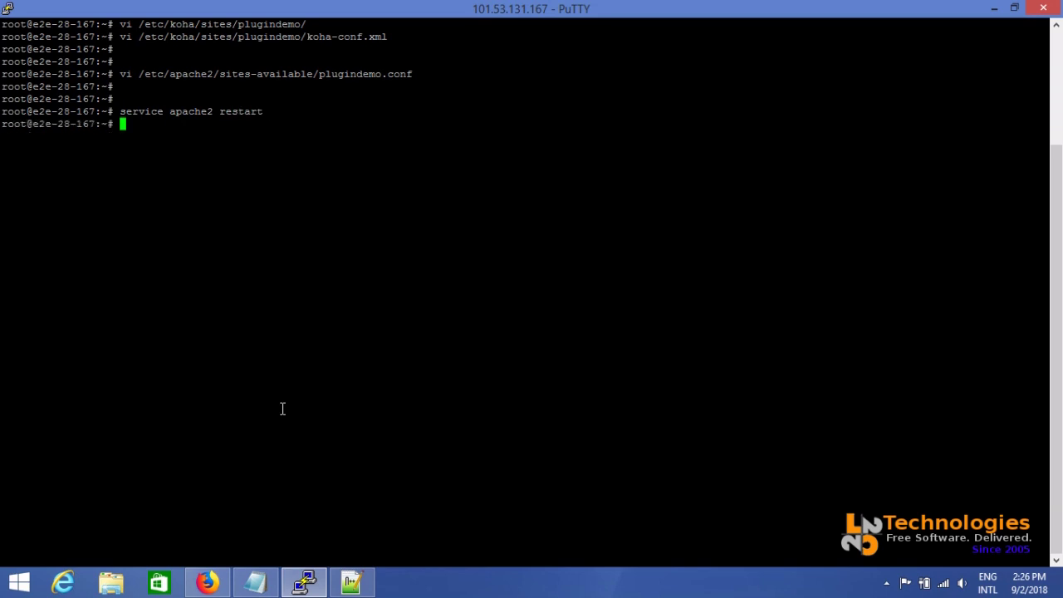
pyautogui.hotkey('alt', 'Tab')
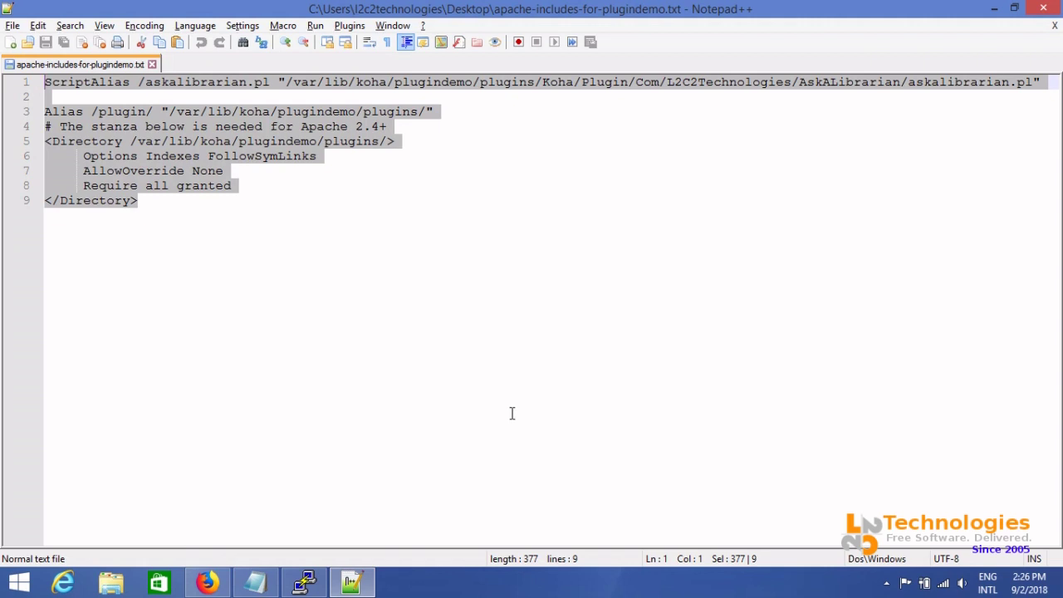
# Reload the Koha OPAC home page and open the Ask A Librarian form
pyautogui.hotkey('alt', 'Tab')
pyautogui.hotkey('alt', 'Tab')
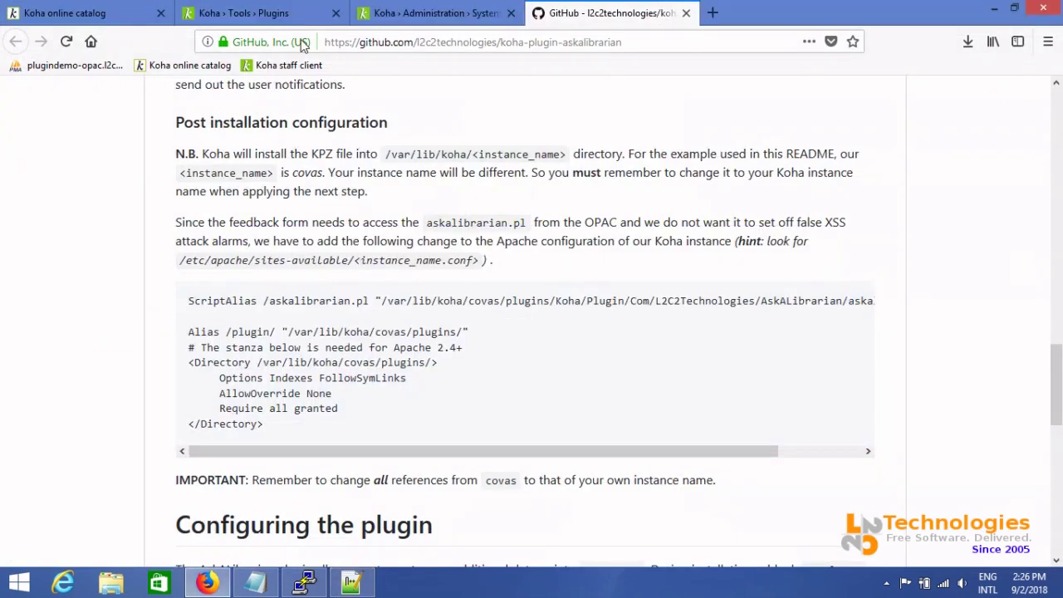
pyautogui.click(278, 10)
pyautogui.click(112, 7)
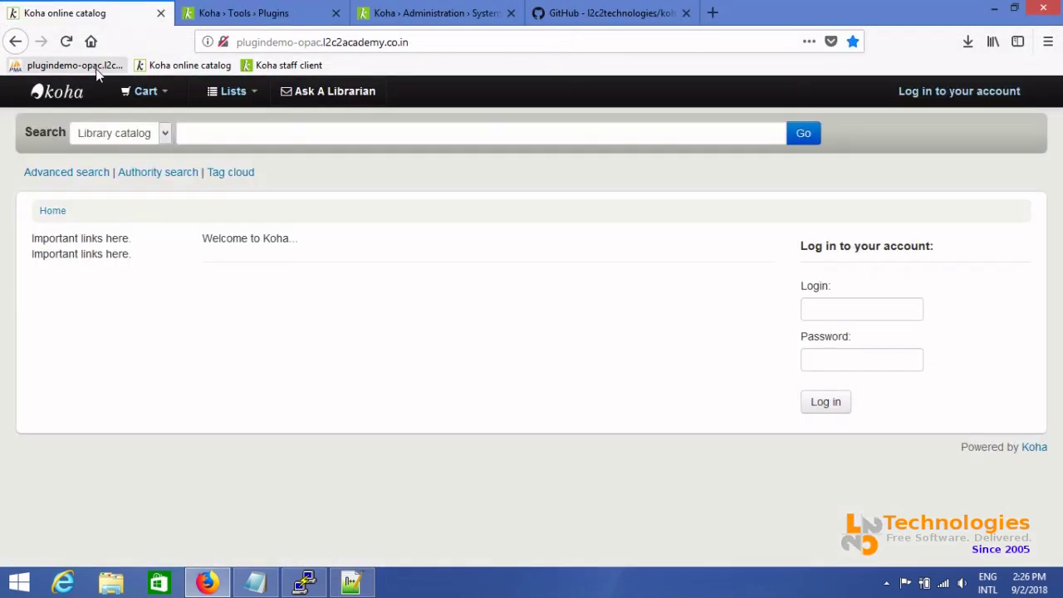
pyautogui.click(66, 41)
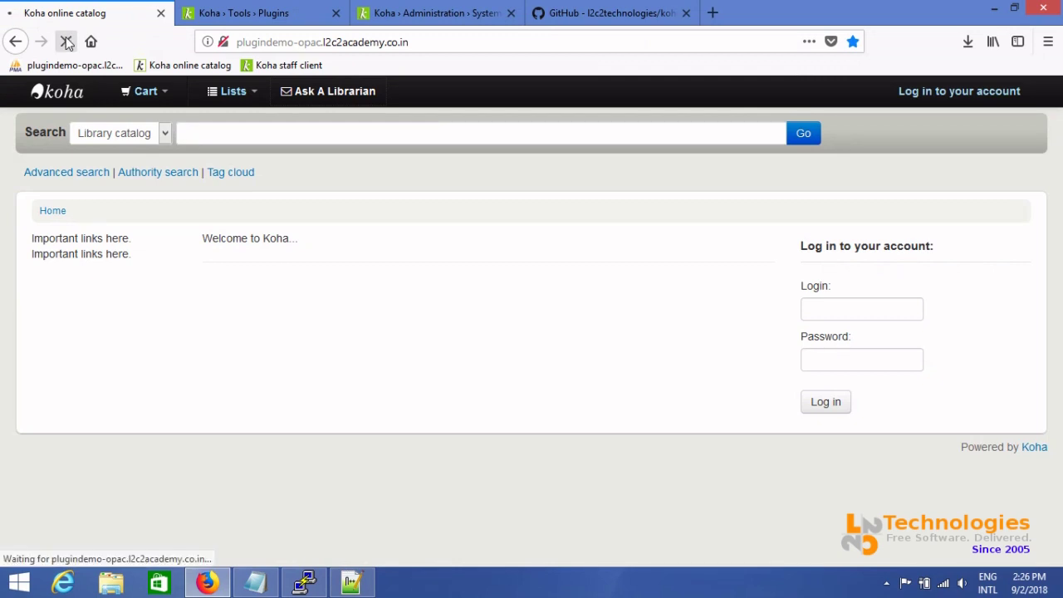
pyautogui.click(350, 97)
# Enter name, phone and e-mail, comment 'The AskALibrarian Koha plugin (.kpz) adds a feedback form facility to the Koha OPAC.', and submit
pyautogui.click(400, 199)
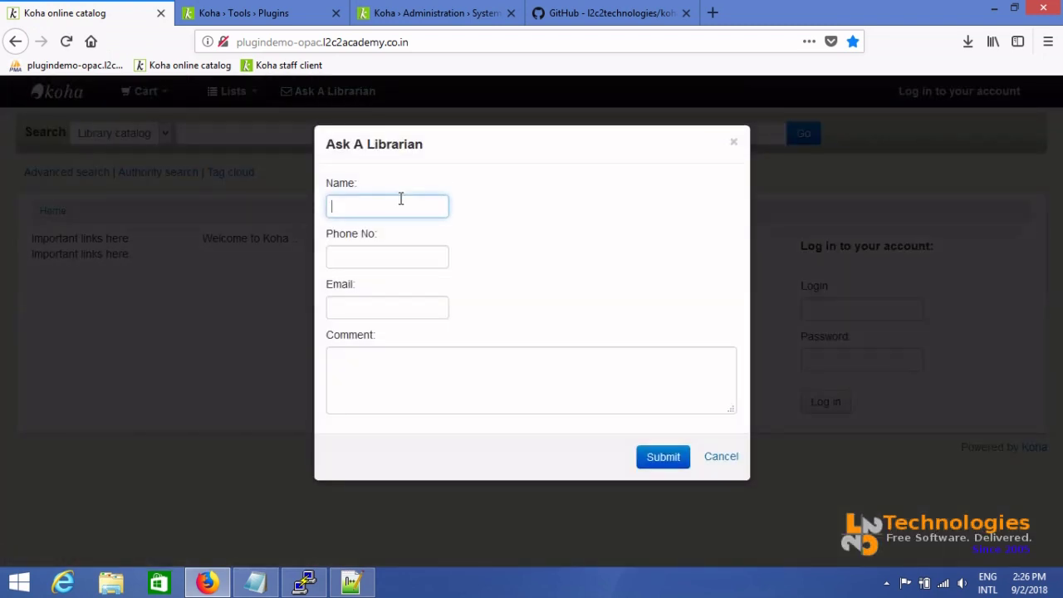
pyautogui.press('Tab')
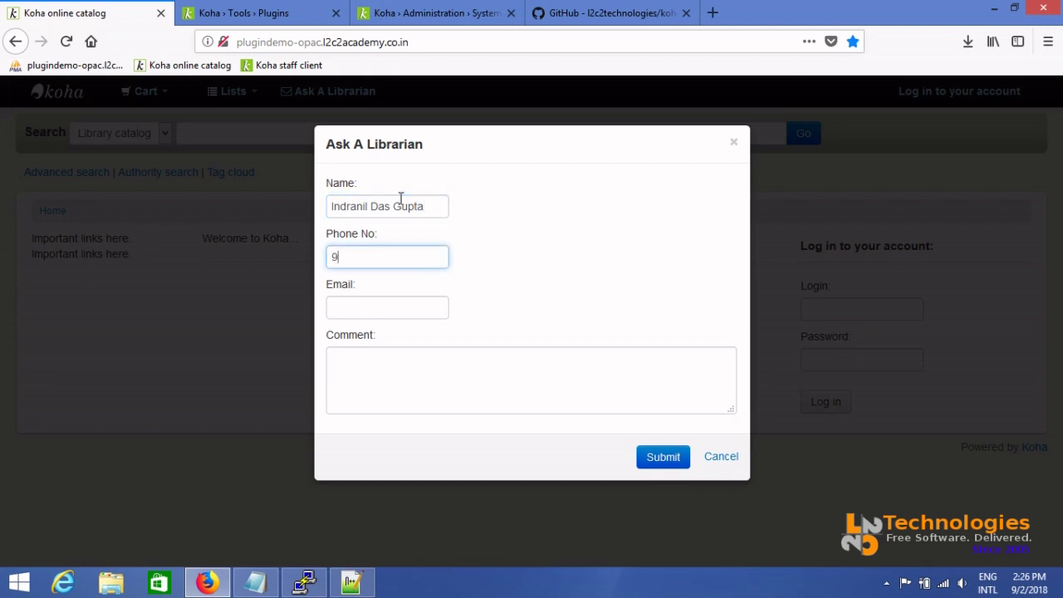
pyautogui.press('Tab')
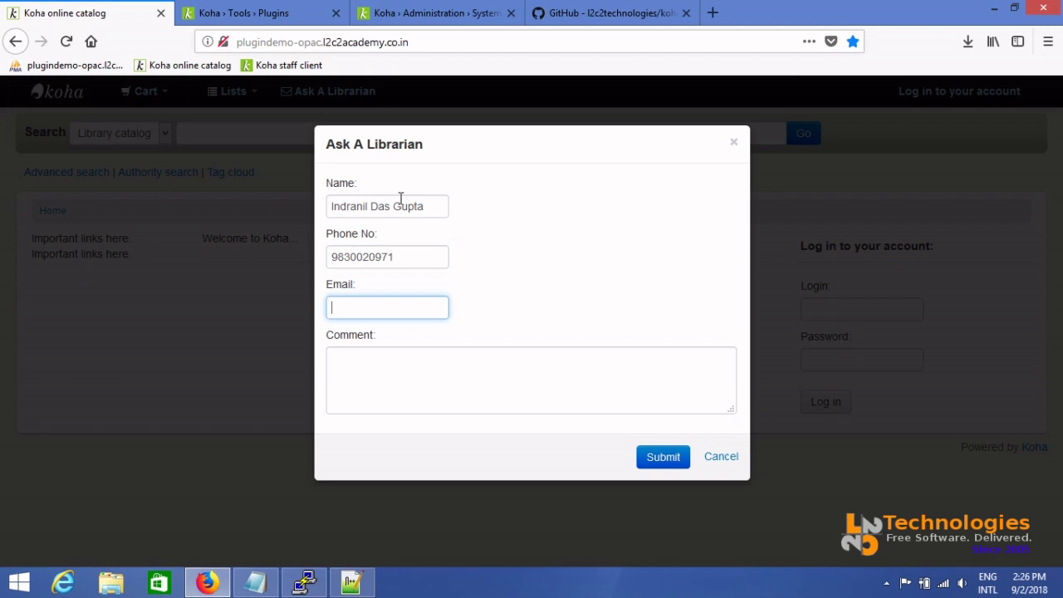
pyautogui.press('Tab')
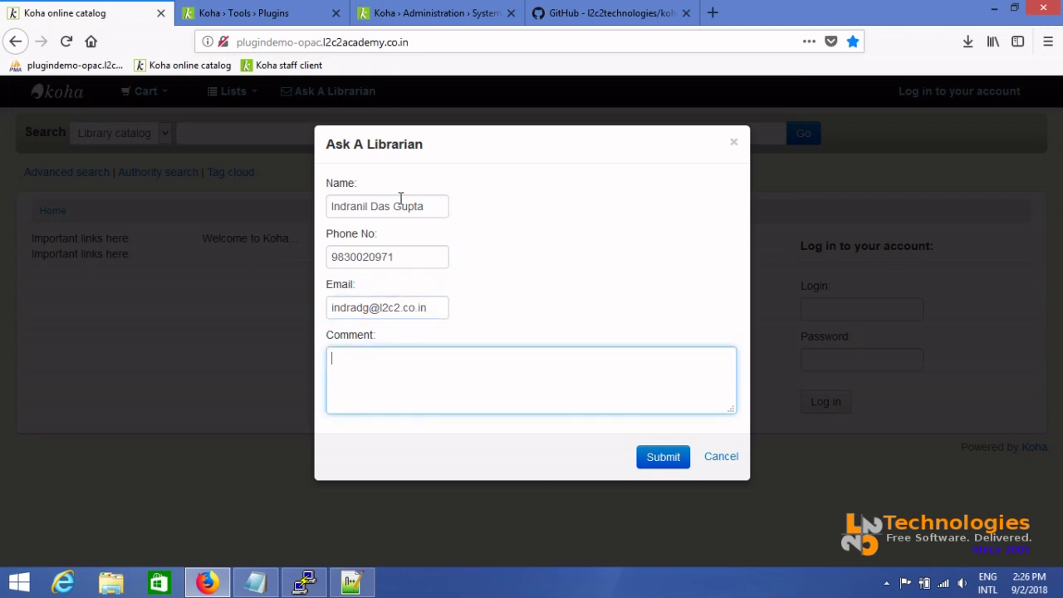
pyautogui.write('The AskALibrarian Koha ')
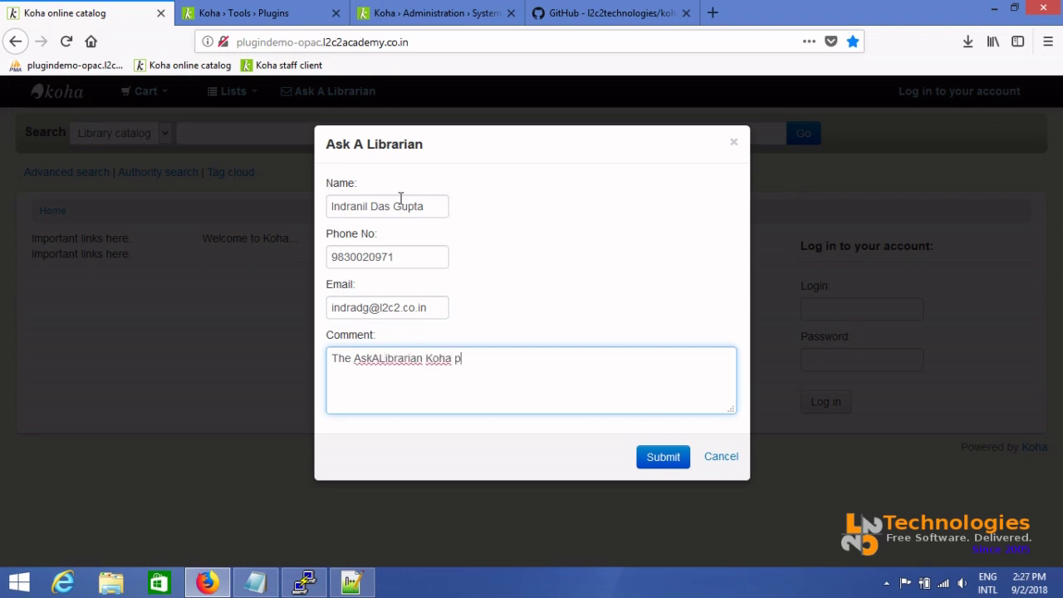
pyautogui.write('plugin (.kpz) adds a feedb')
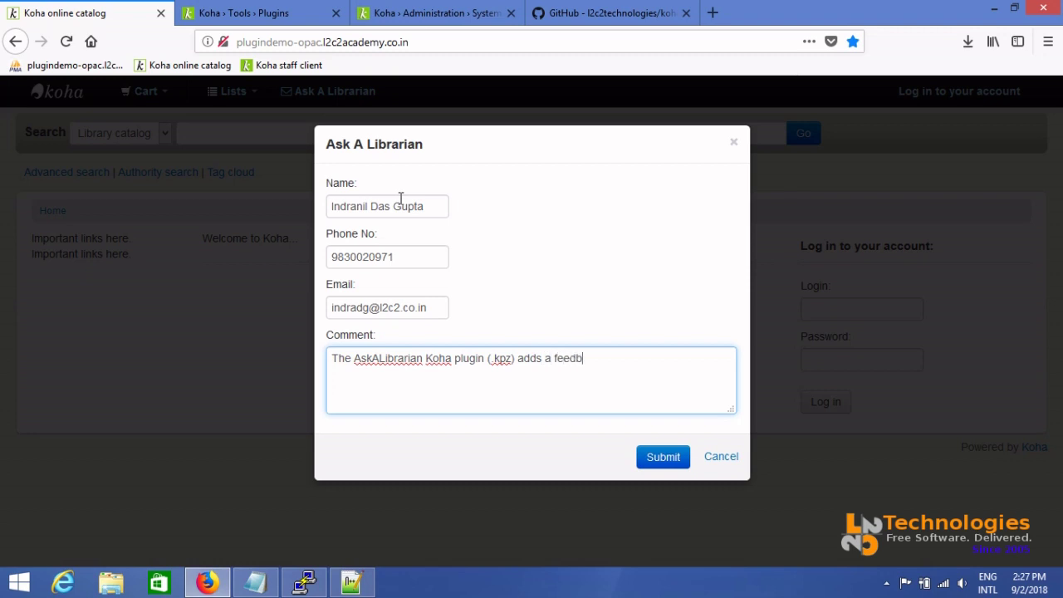
pyautogui.write('ack form facility to the ')
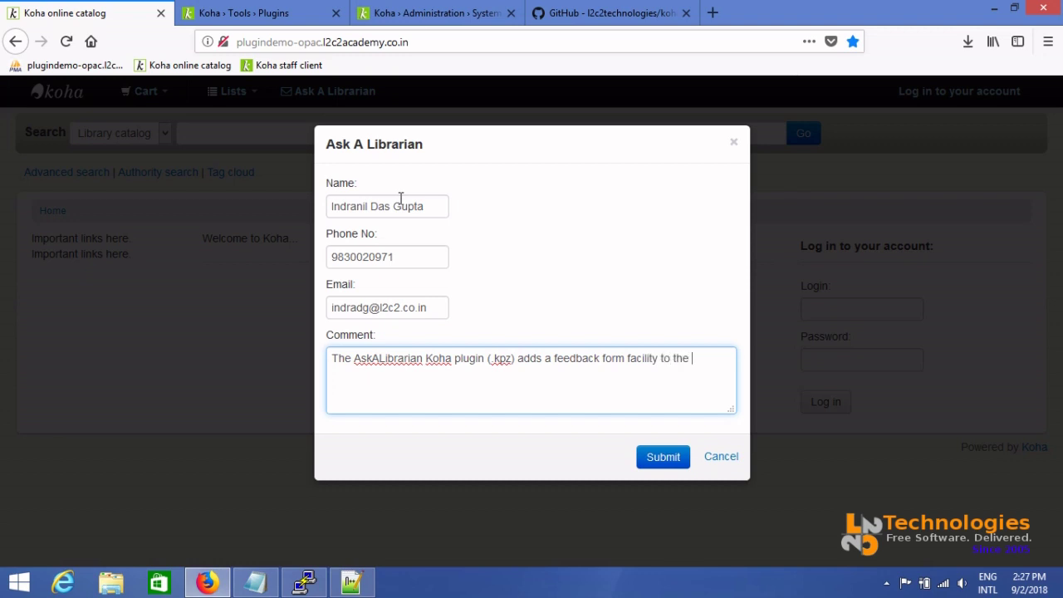
pyautogui.write('Koha OPAC.')
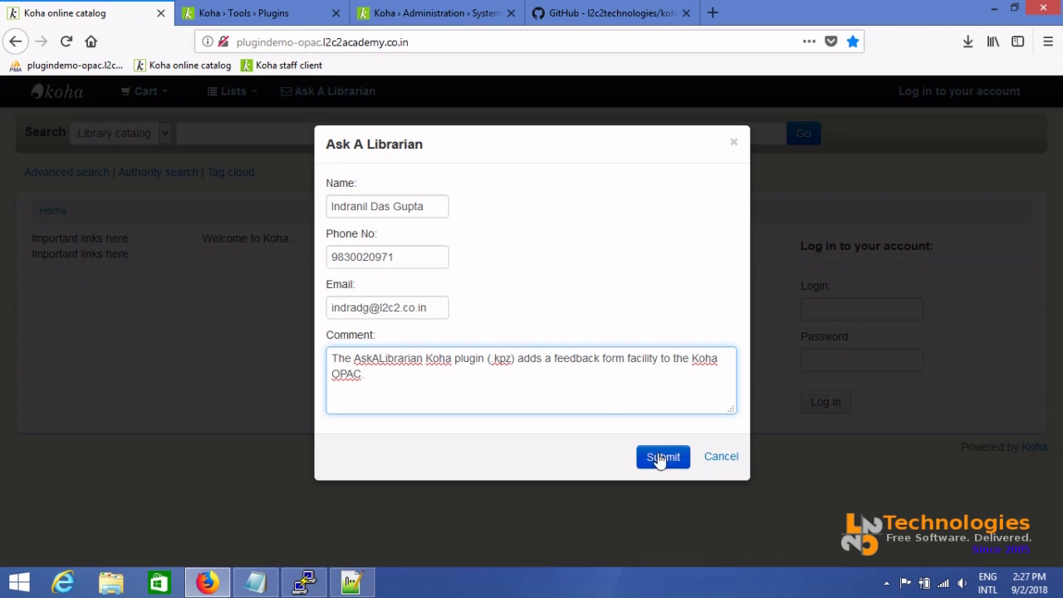
pyautogui.click(661, 459)
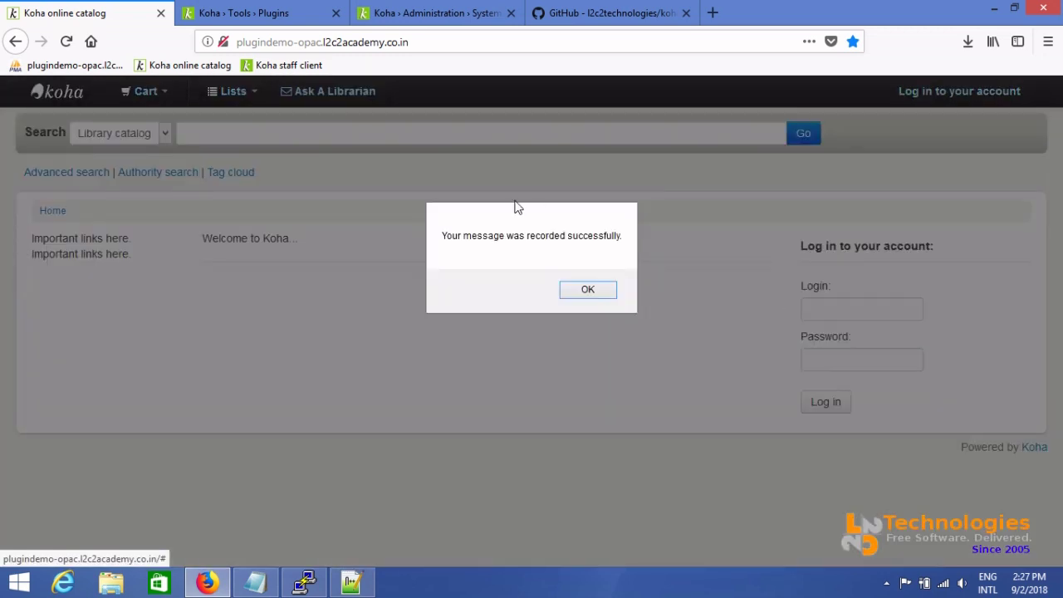
# Dismiss the message-recorded alert, check the admin e-mail preference, and go to the staff home page
pyautogui.click(588, 291)
pyautogui.click(305, 8)
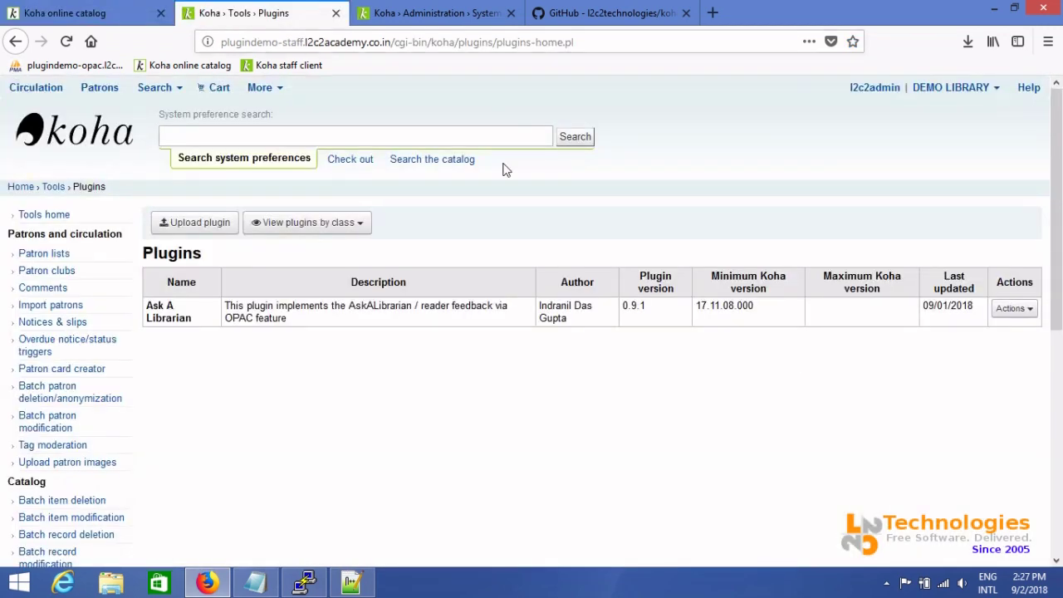
pyautogui.click(407, 19)
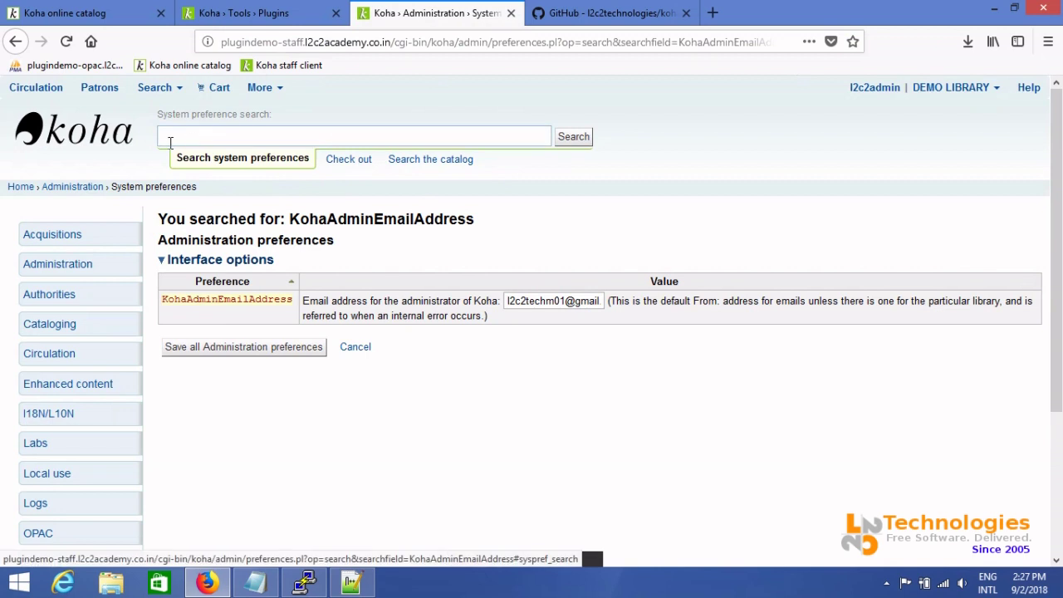
pyautogui.click(112, 133)
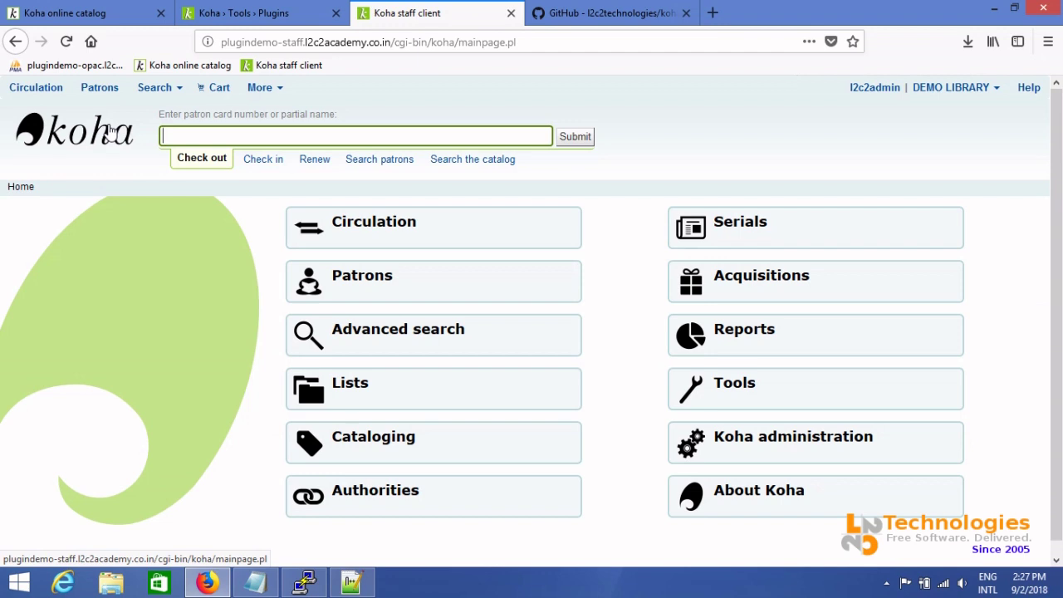
# Go to gmail.com in the README tab and sign in to the mailbox
pyautogui.click(613, 13)
pyautogui.click(567, 42)
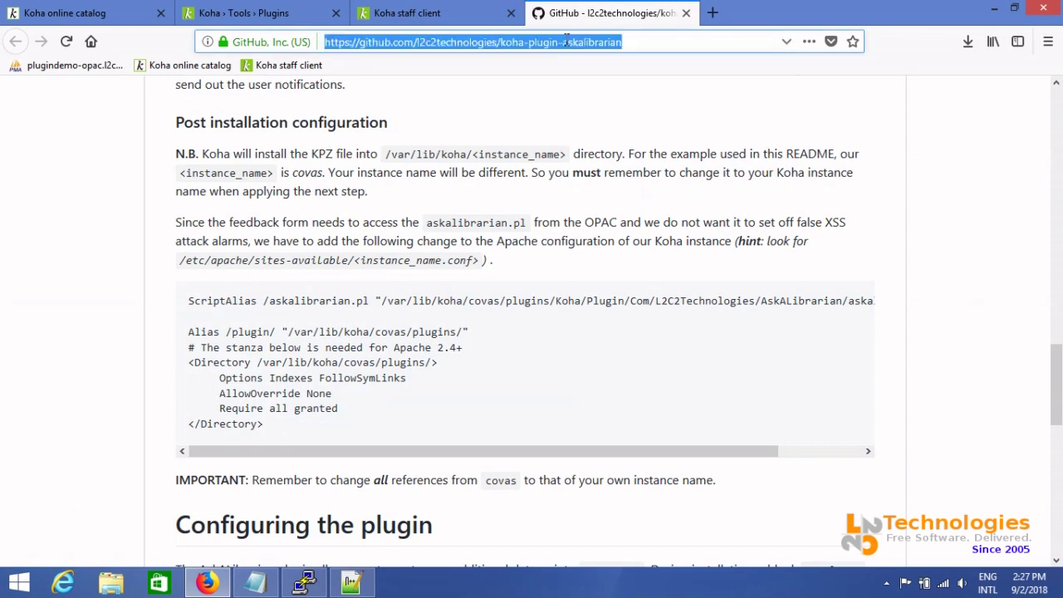
pyautogui.write('gma')
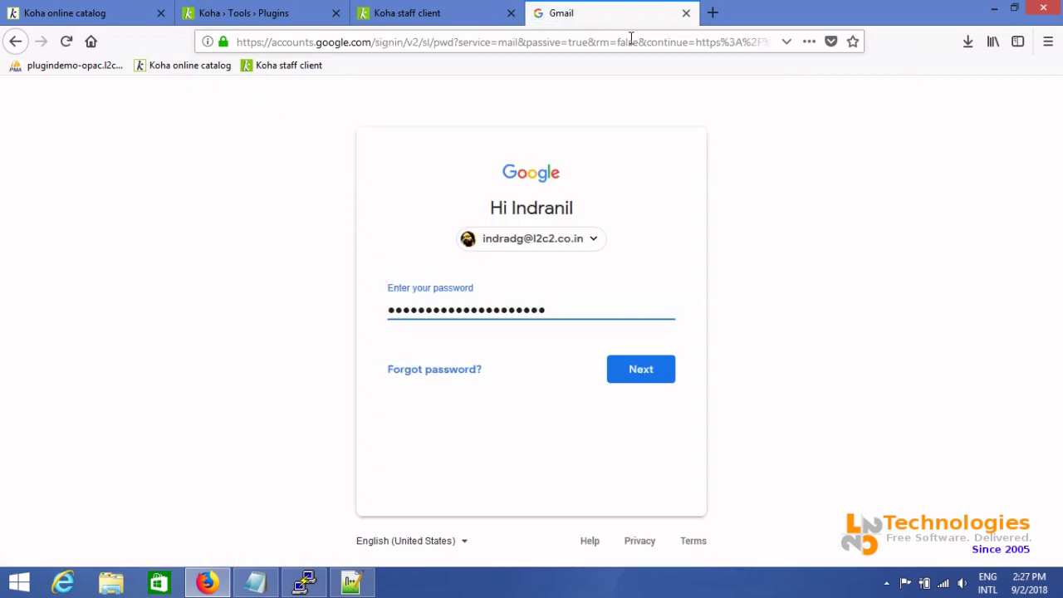
pyautogui.click(627, 371)
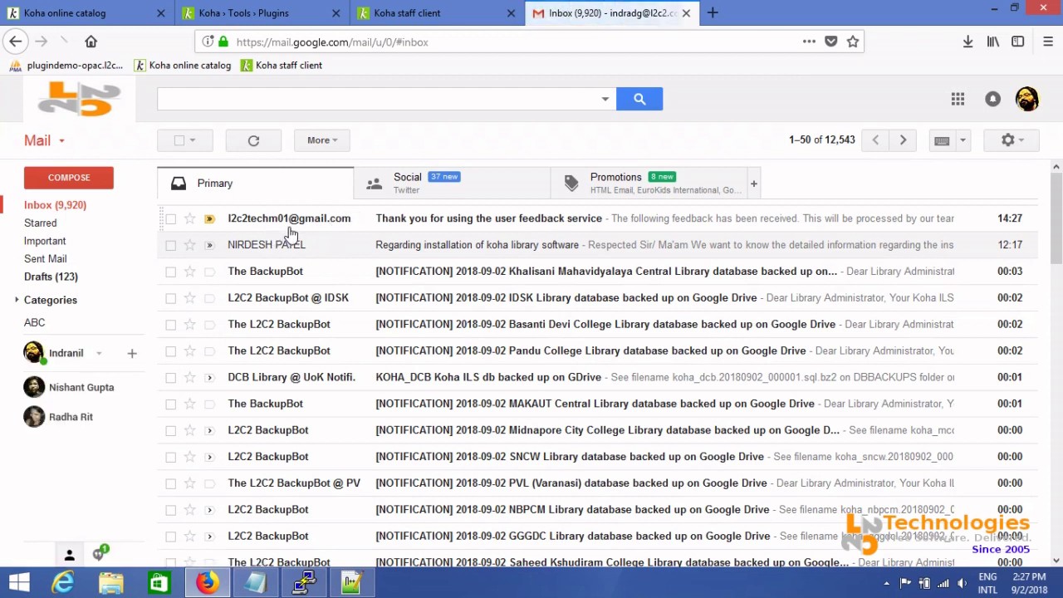
# Open the 'Thank you for using the user feedback service' email and check its submission time and IP address
pyautogui.click(451, 222)
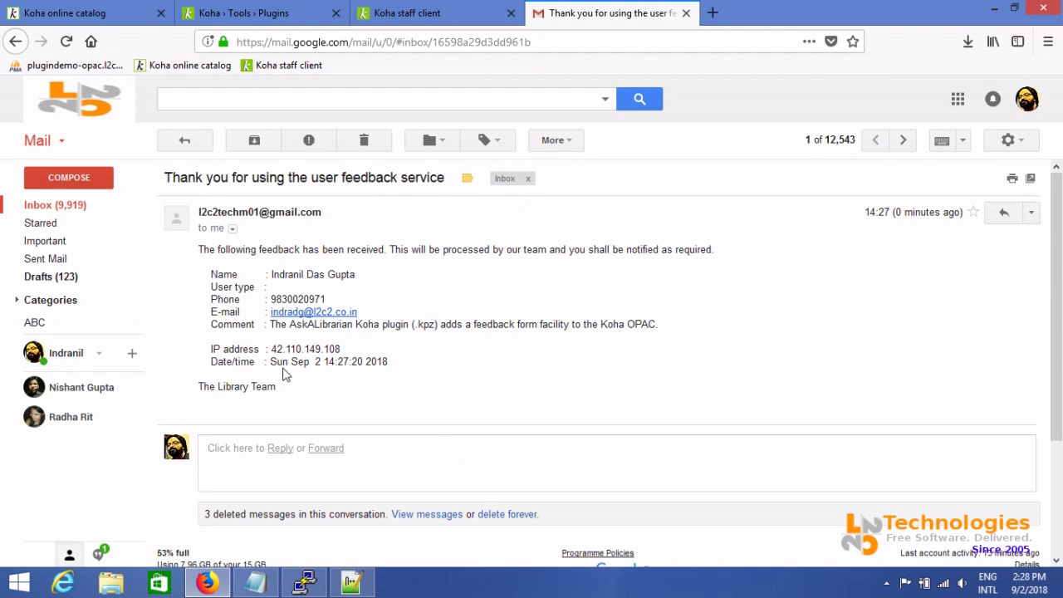
pyautogui.moveTo(283, 374); pyautogui.dragTo(446, 367)
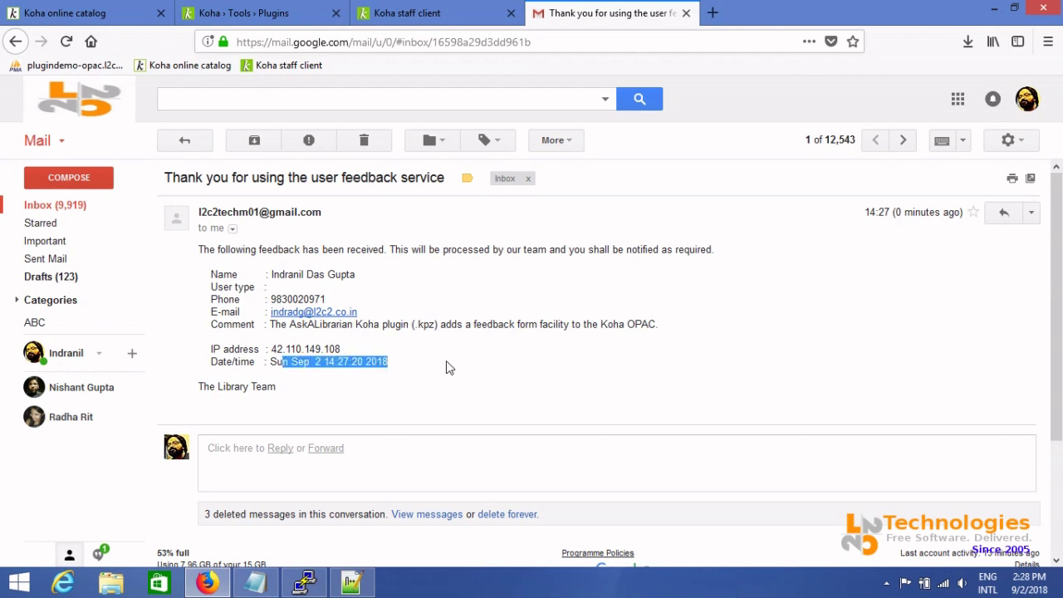
pyautogui.click(446, 367)
pyautogui.doubleClick(312, 349)
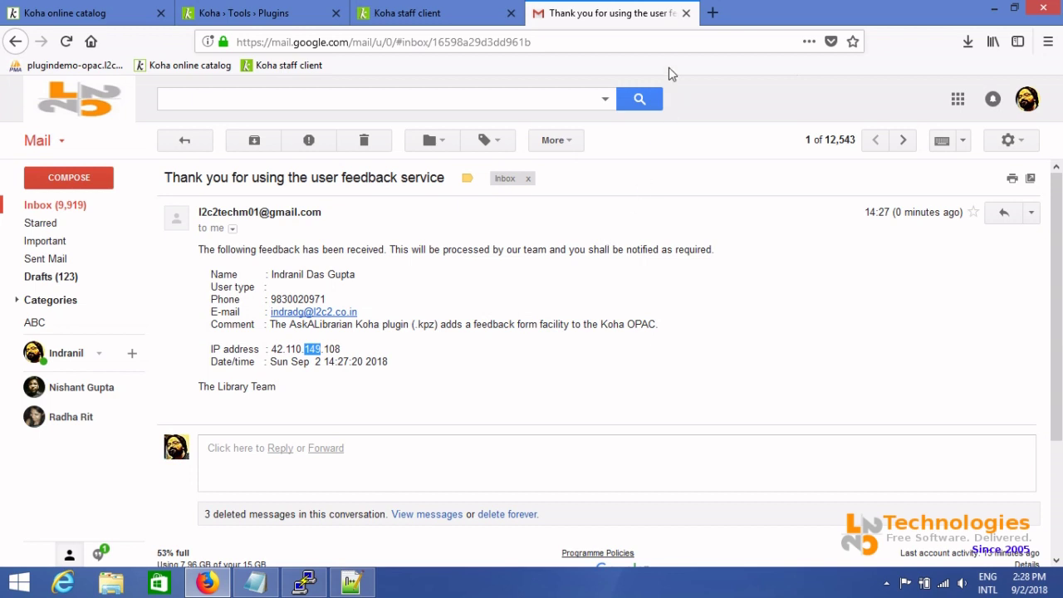
pyautogui.click(439, 10)
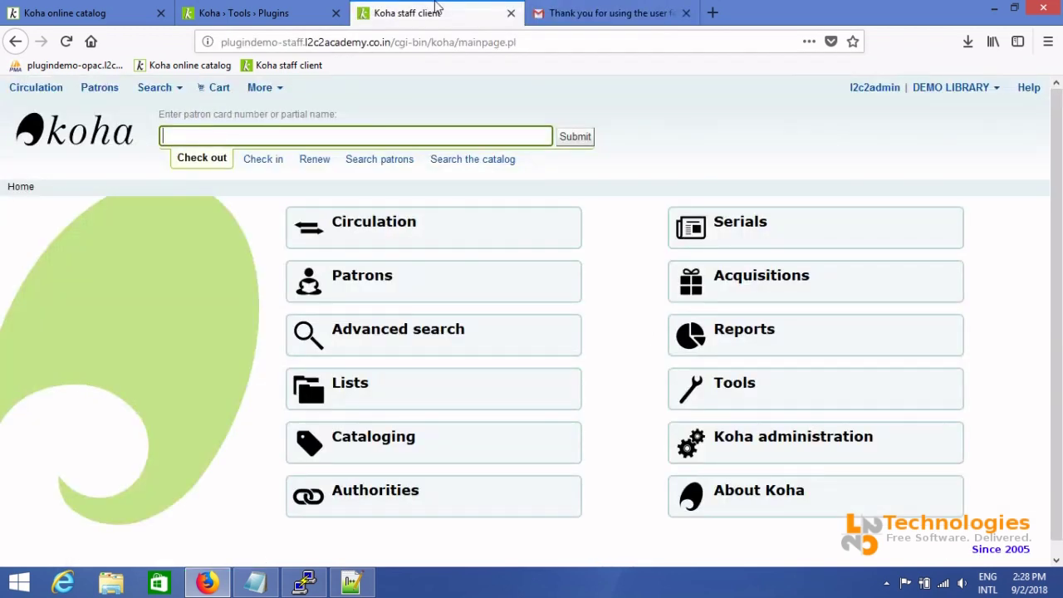
# Open Reports and go to the Report plugins list
pyautogui.click(748, 350)
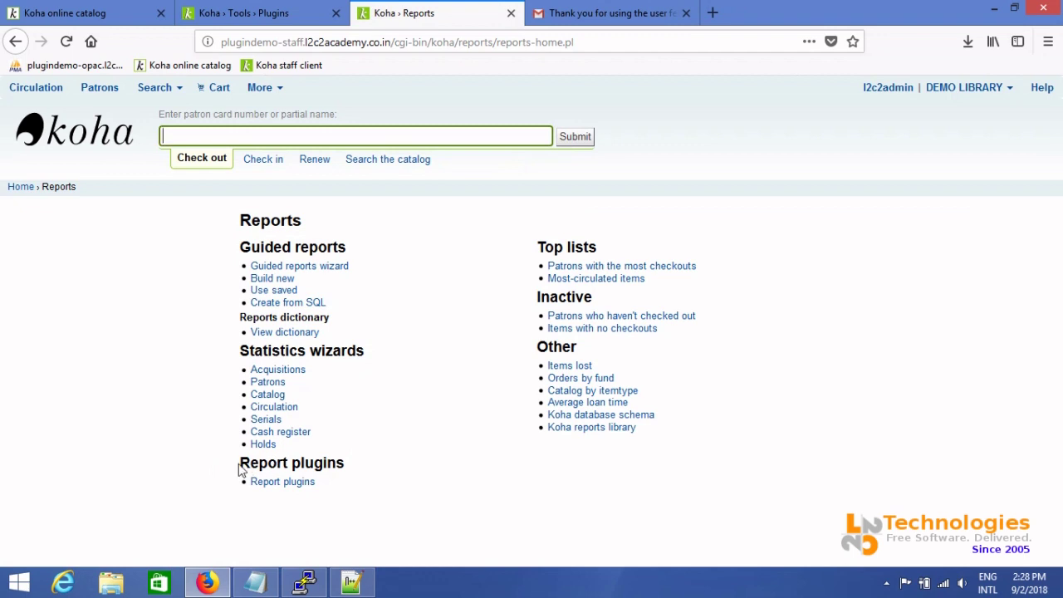
pyautogui.moveTo(239, 469); pyautogui.dragTo(389, 473)
pyautogui.click(390, 473)
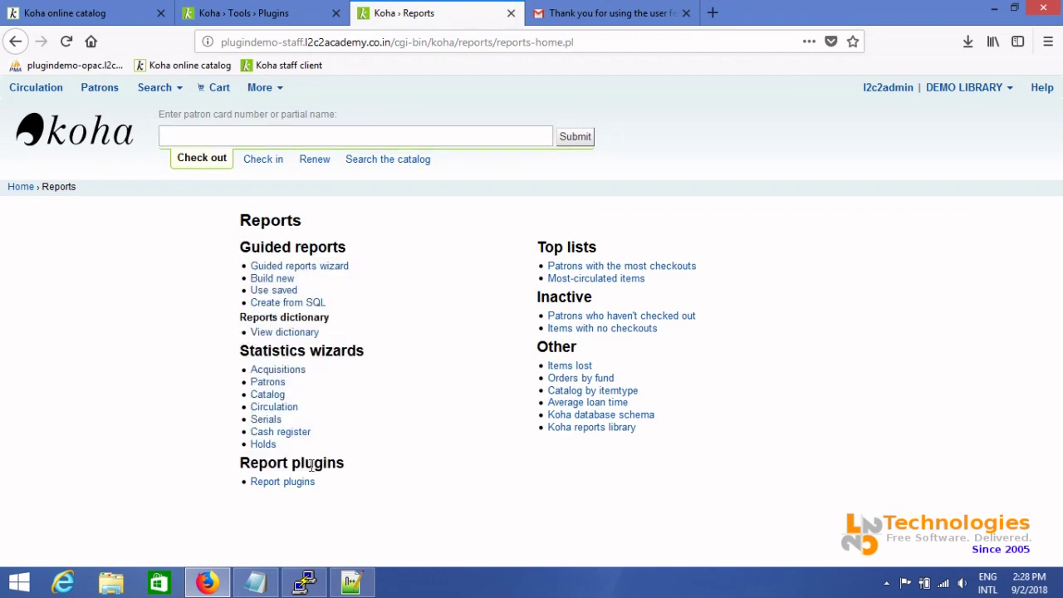
pyautogui.tripleClick(312, 465)
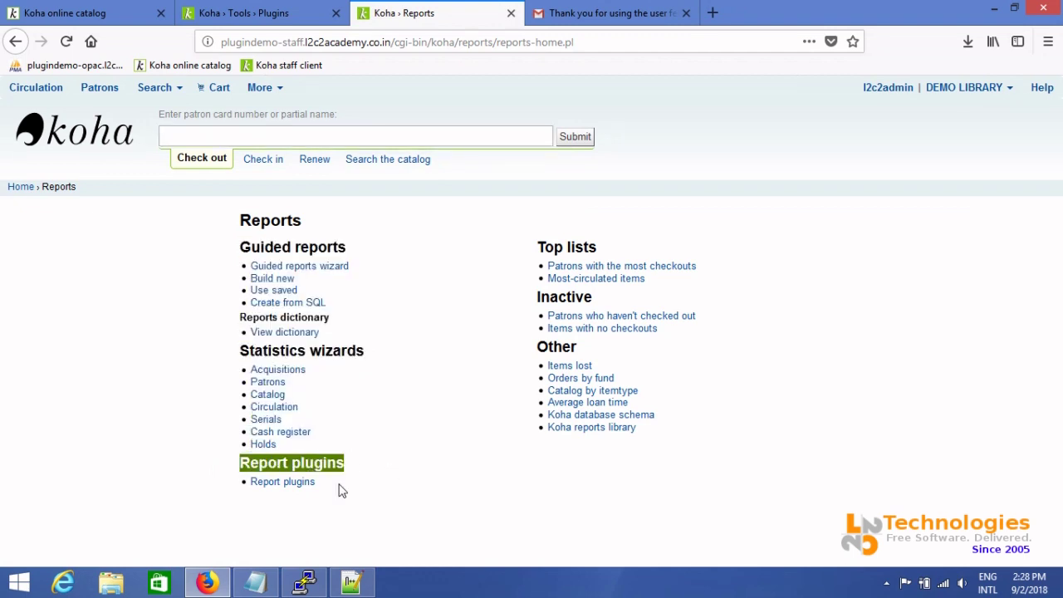
pyautogui.click(283, 484)
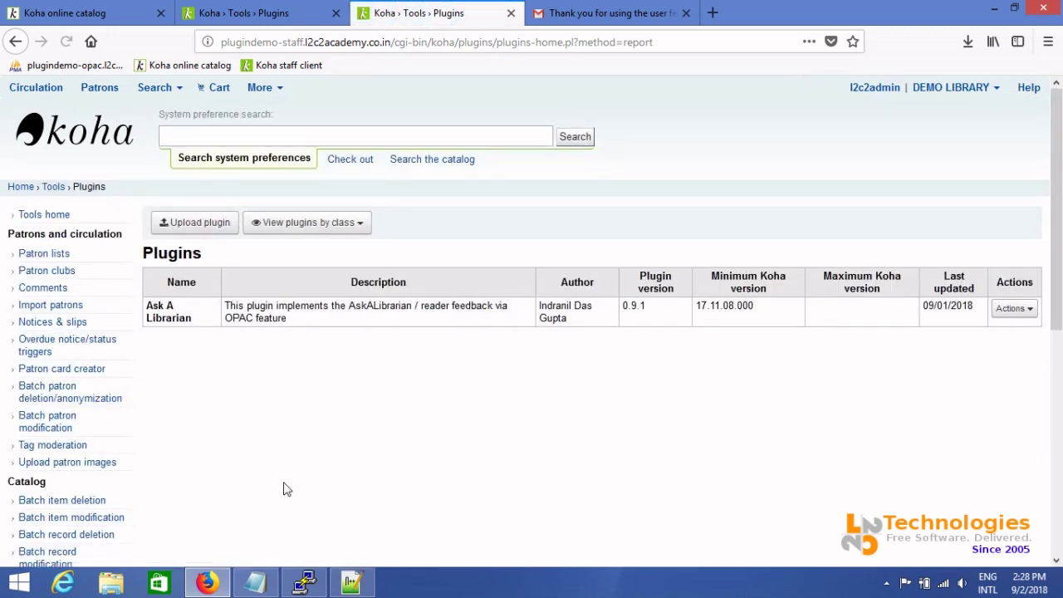
# Run the Ask A Librarian report with On-screen (HTML) output
pyautogui.click(1023, 309)
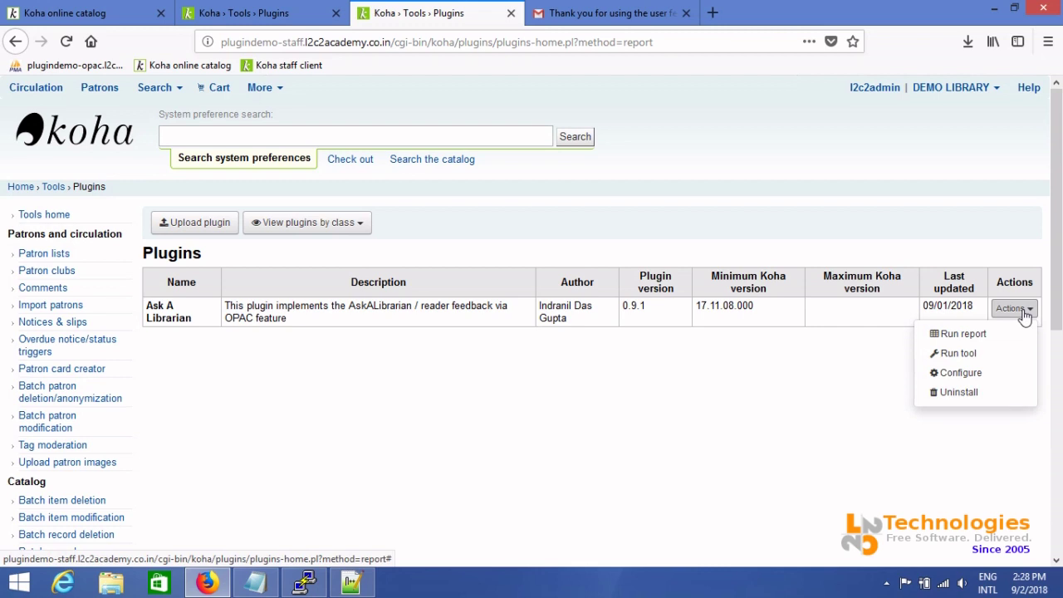
pyautogui.click(964, 334)
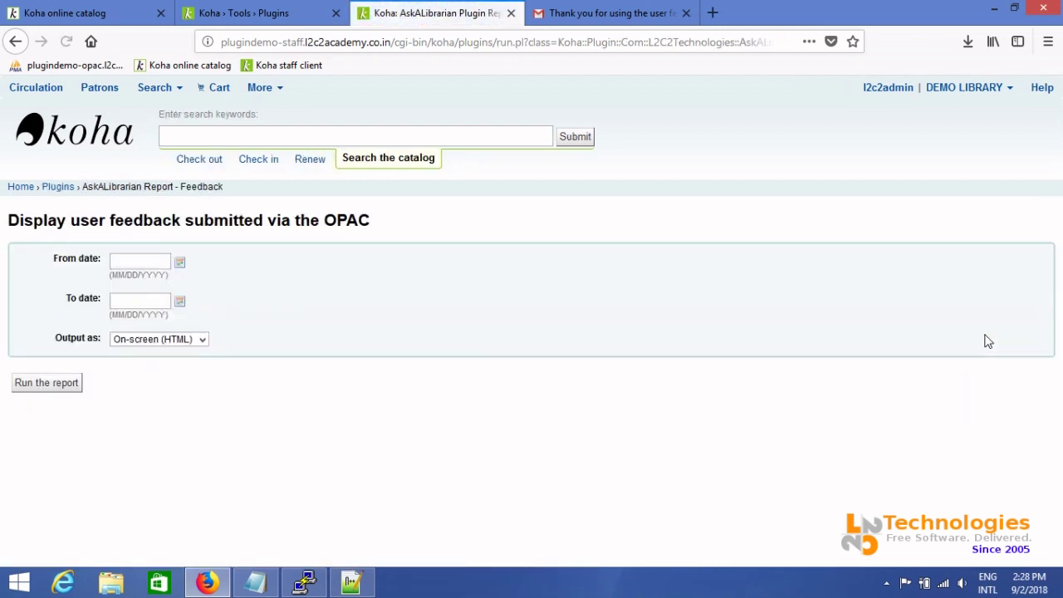
pyautogui.click(205, 341)
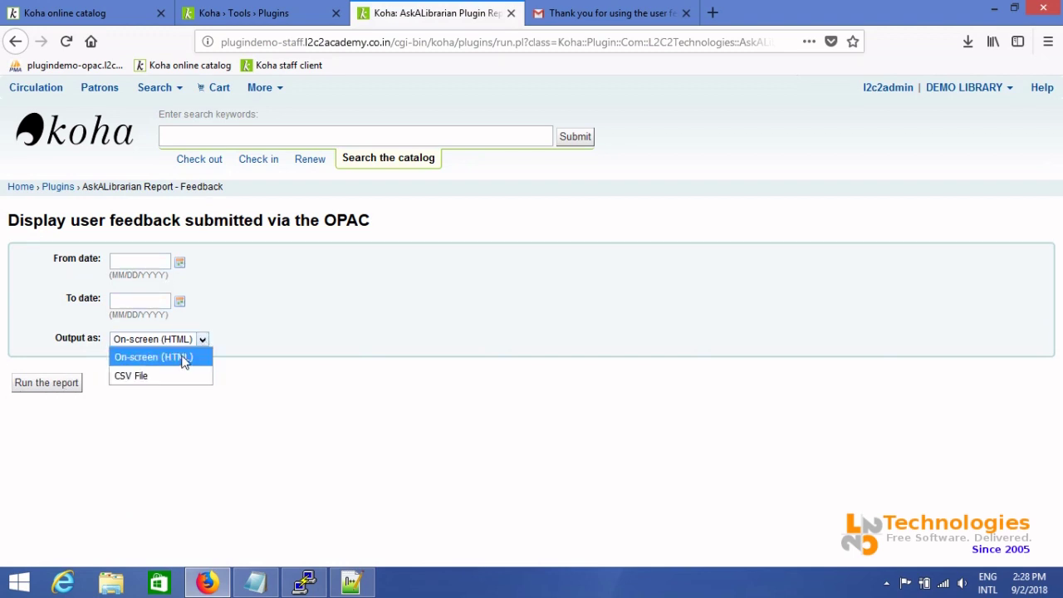
pyautogui.click(259, 340)
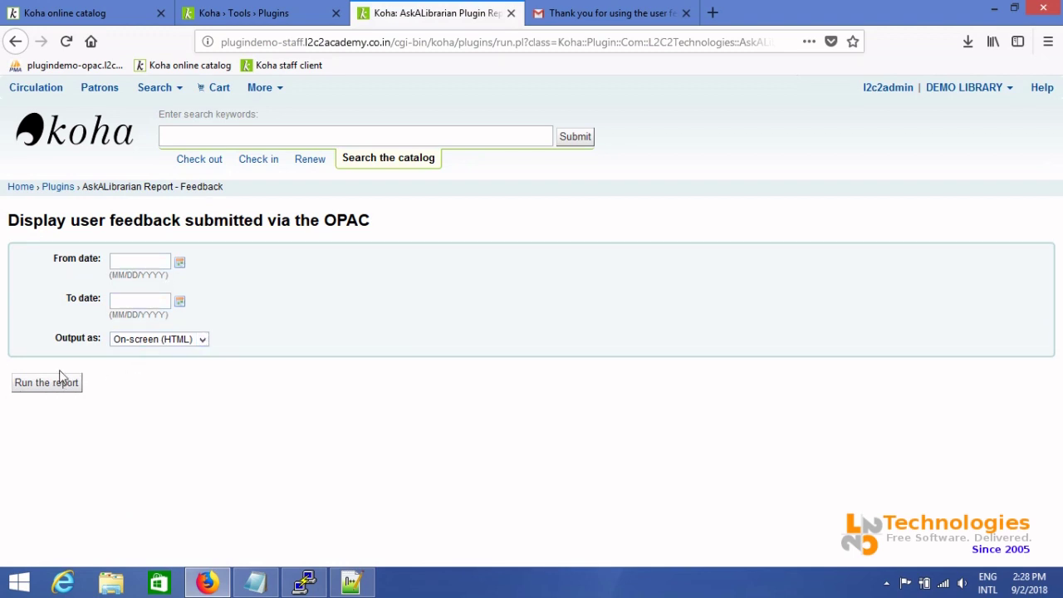
pyautogui.click(45, 389)
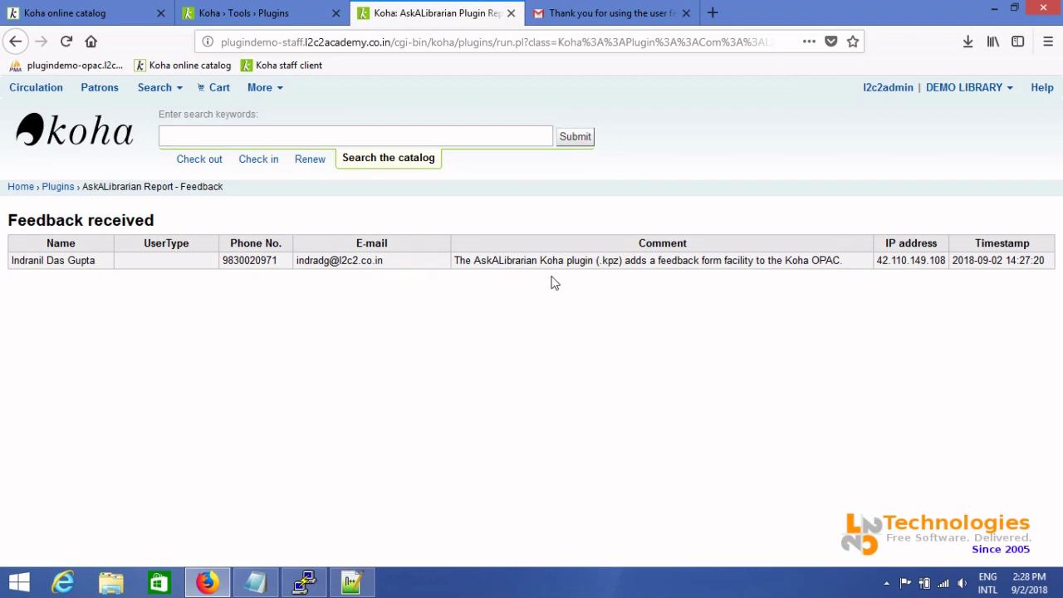
# Rerun the Ask A Librarian report as CSV File and open feedback.csv in LibreOffice Calc
pyautogui.click(55, 190)
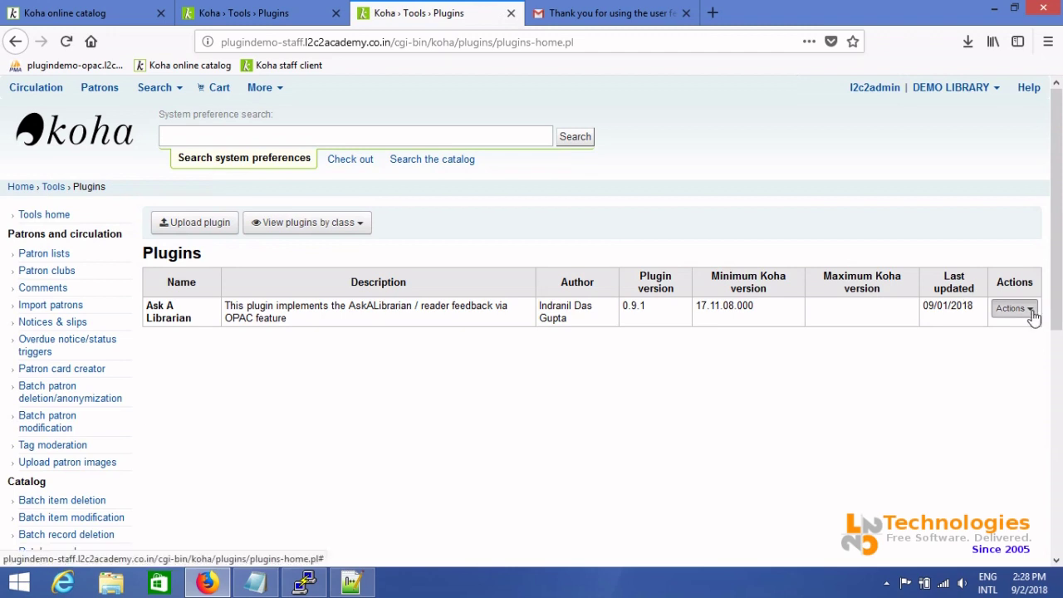
pyautogui.click(1030, 309)
pyautogui.click(986, 339)
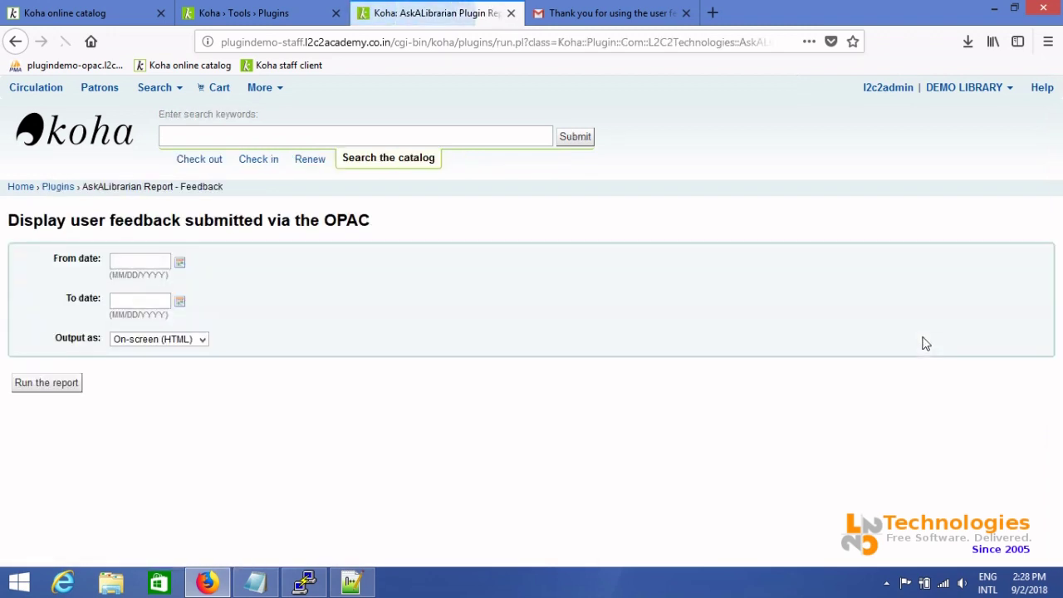
pyautogui.click(164, 344)
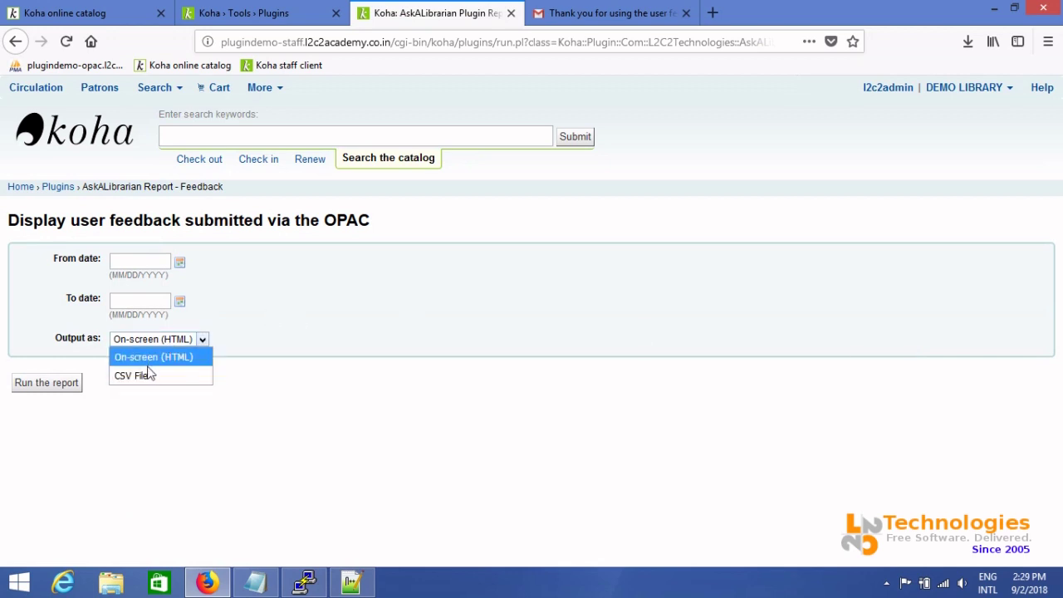
pyautogui.click(146, 374)
pyautogui.click(47, 383)
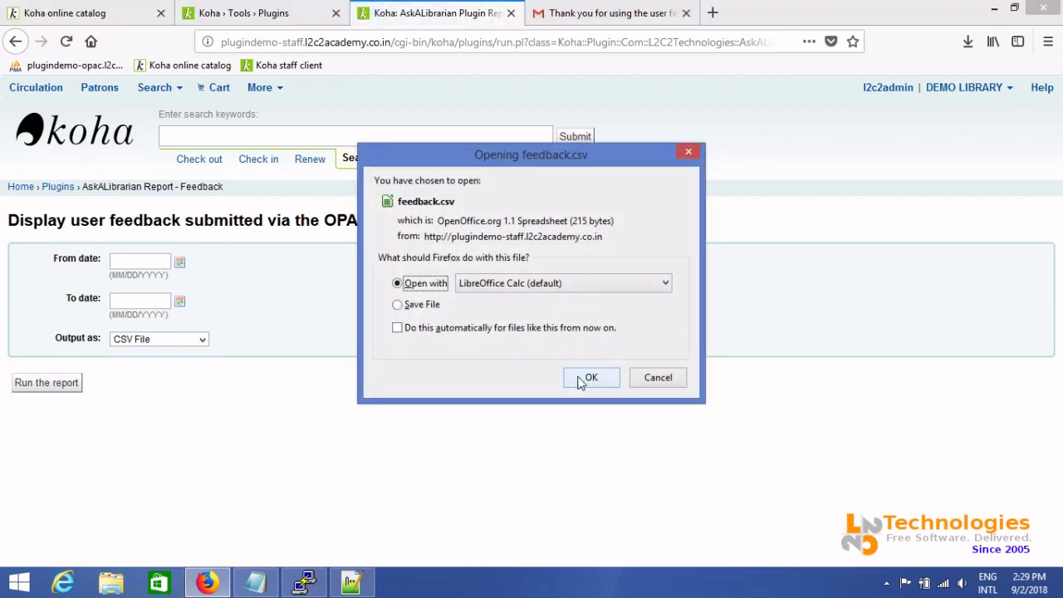
pyautogui.click(583, 378)
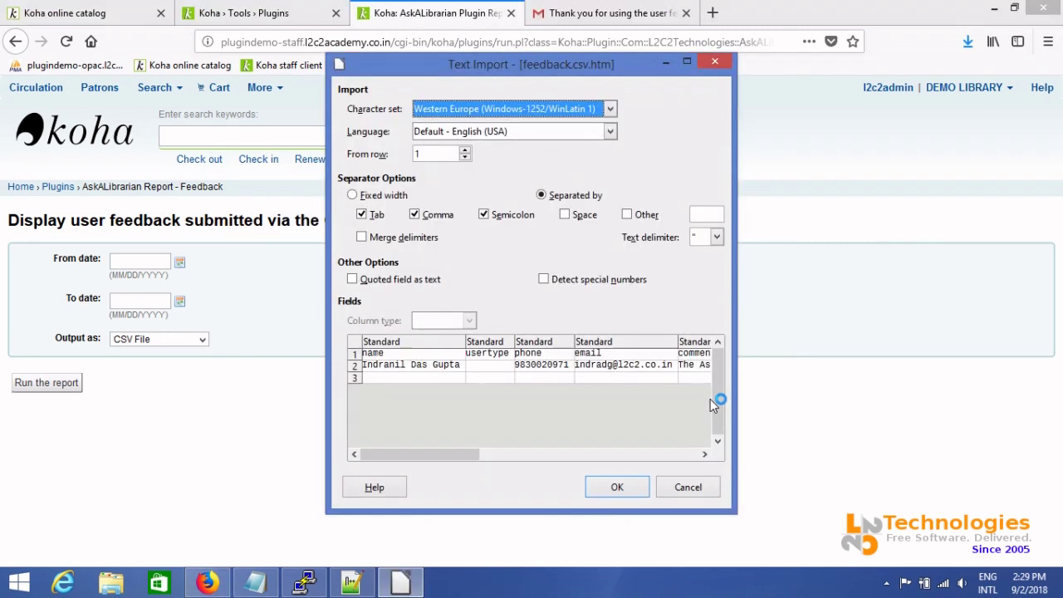
# Import feedback.csv with default settings, review the feedback row, and close the spreadsheet
pyautogui.click(619, 487)
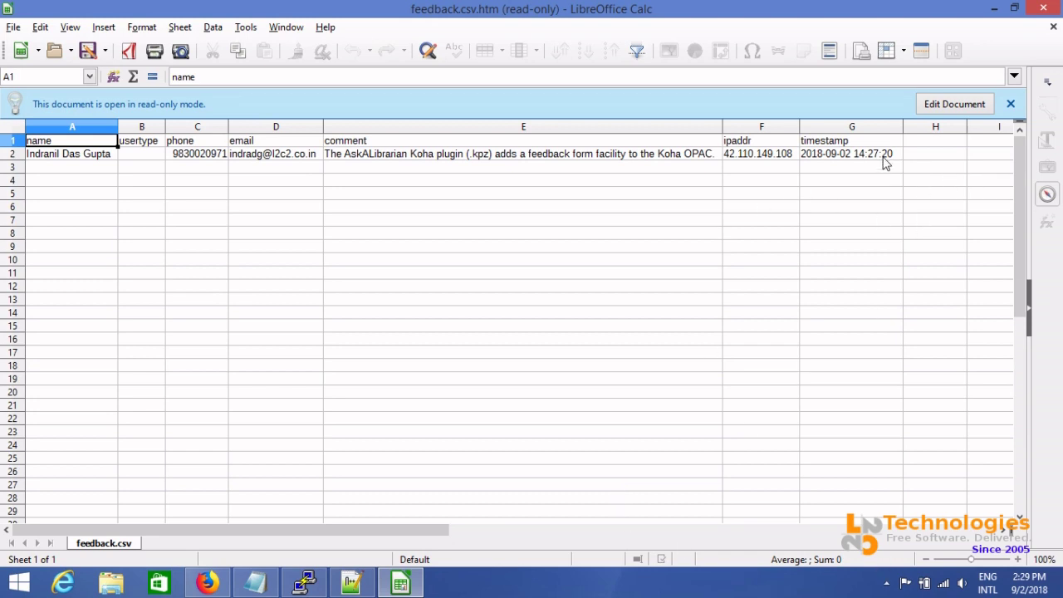
pyautogui.click(1045, 10)
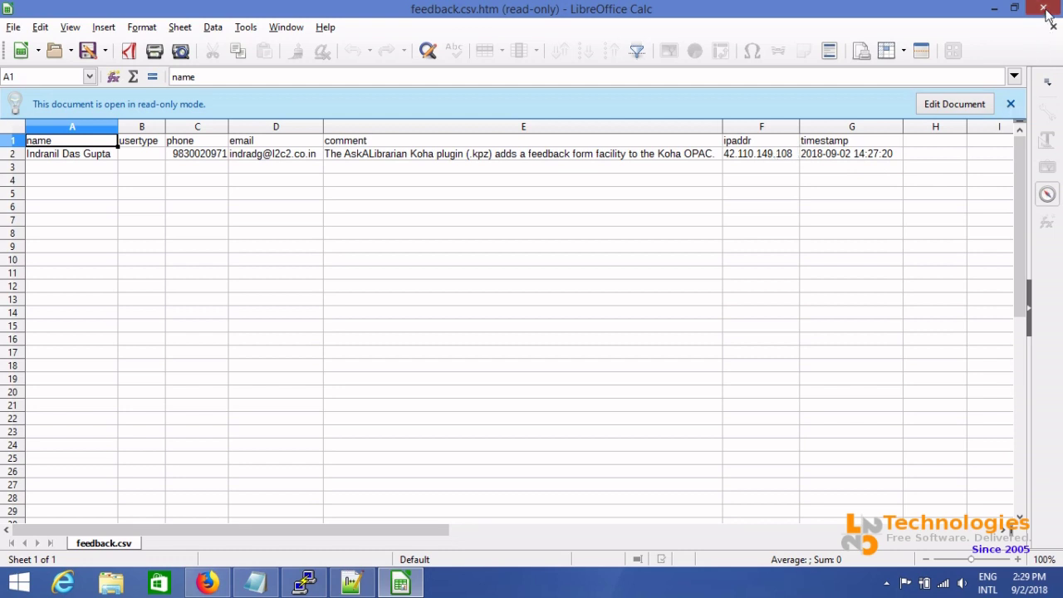